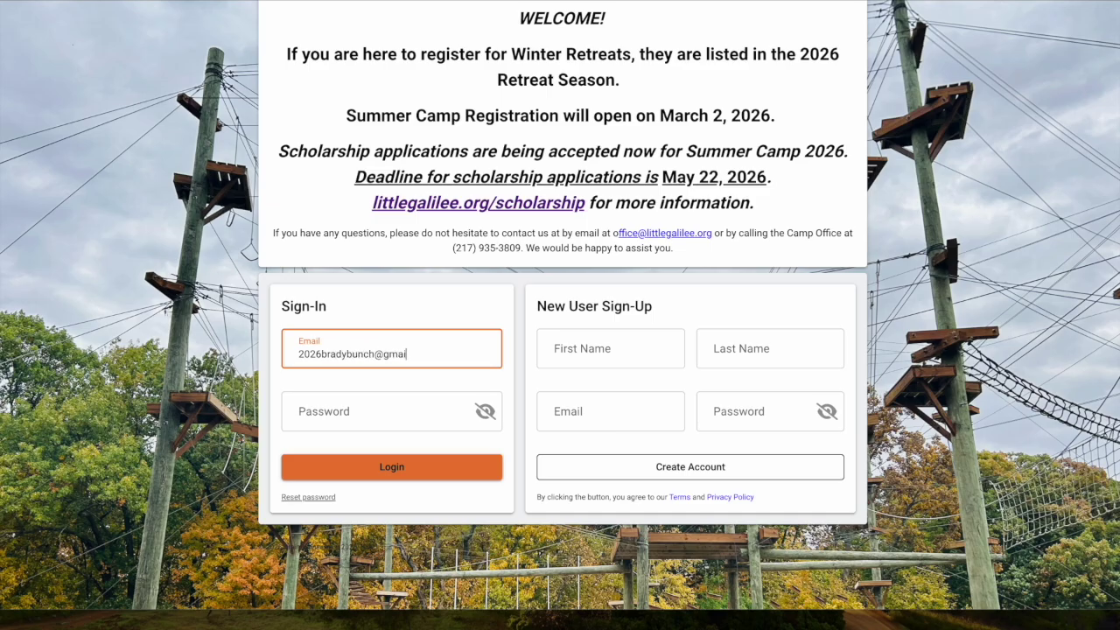
Sign in to the camp registration site with the account e-mail and password.
type("om")
key("Tab")
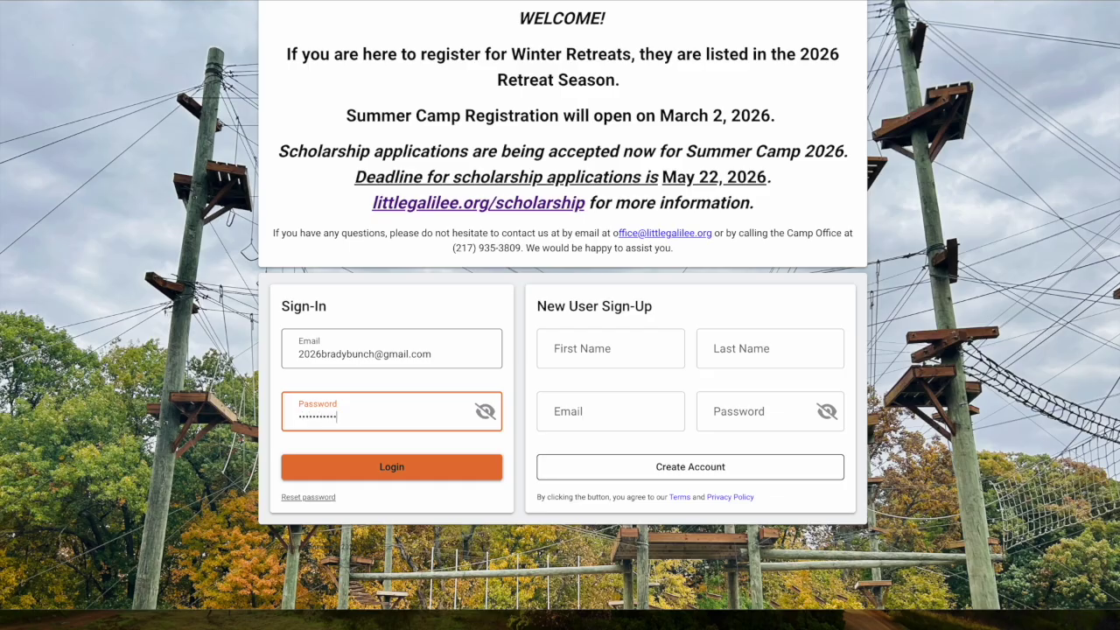
left_click(395, 459)
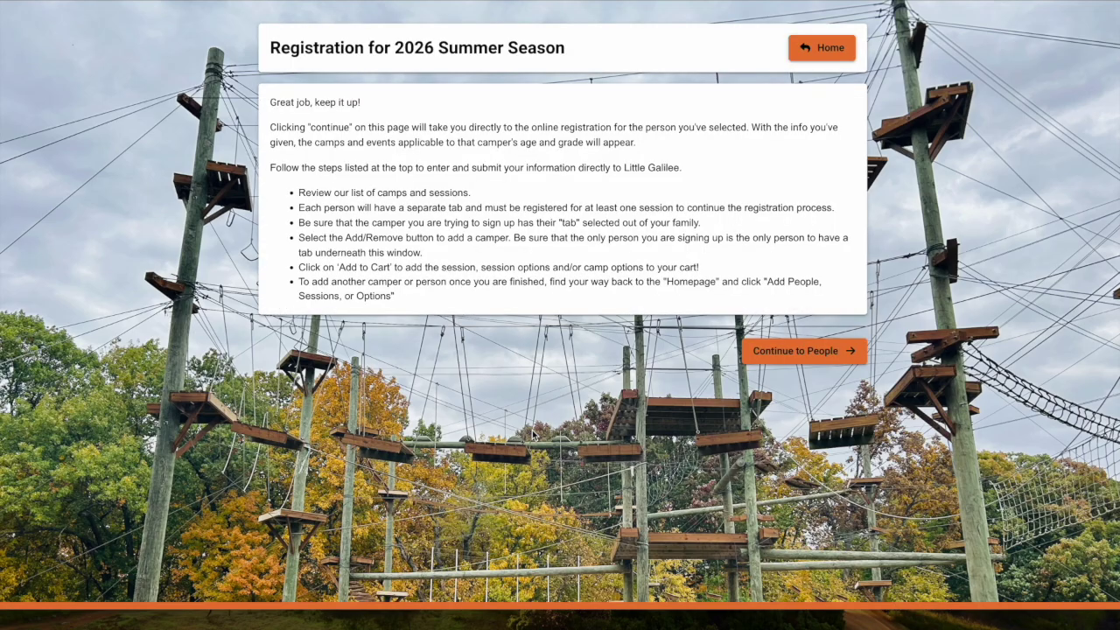
Continue to the people selection for the 2026 Summer Season and add a parent with first and last name.
left_click(809, 351)
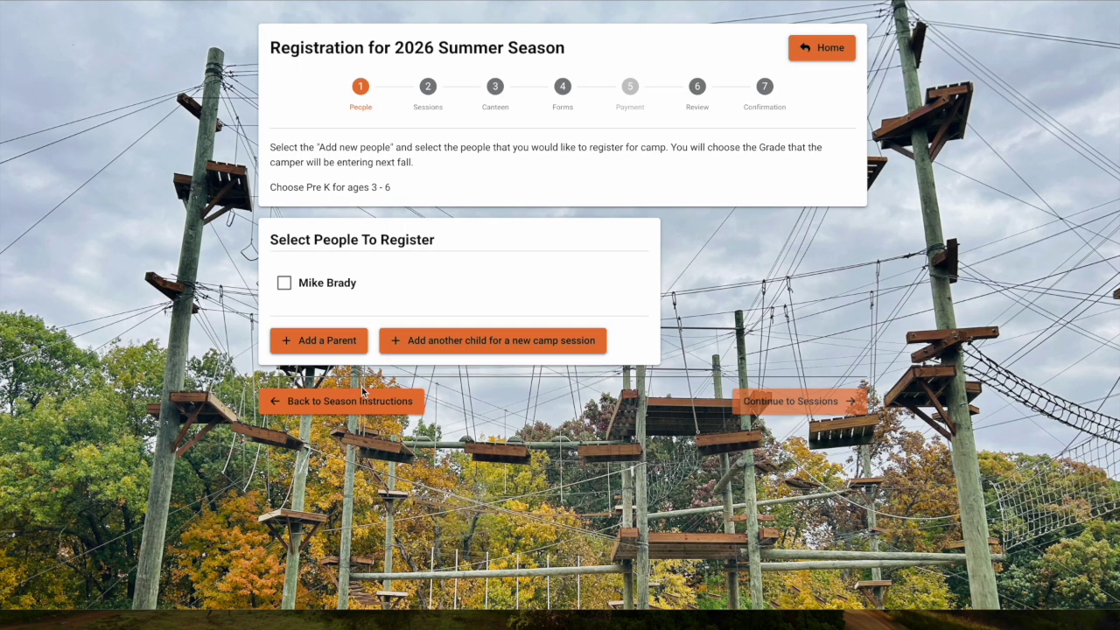
left_click(331, 350)
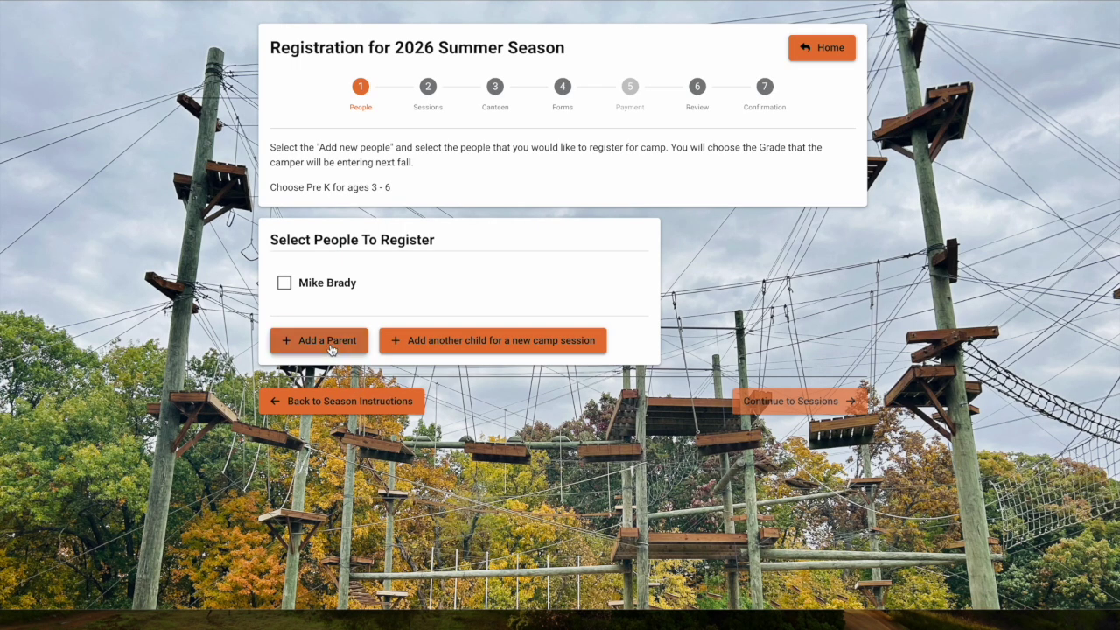
left_click(347, 360)
type("C")
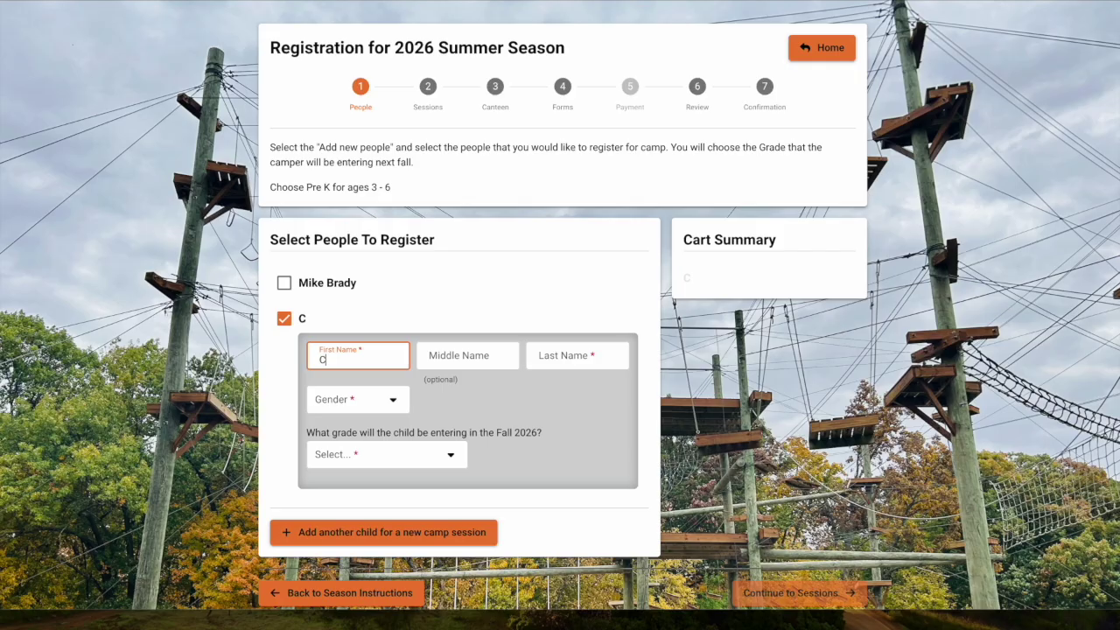
type("arol")
key("Tab")
key("Tab")
type("Brady")
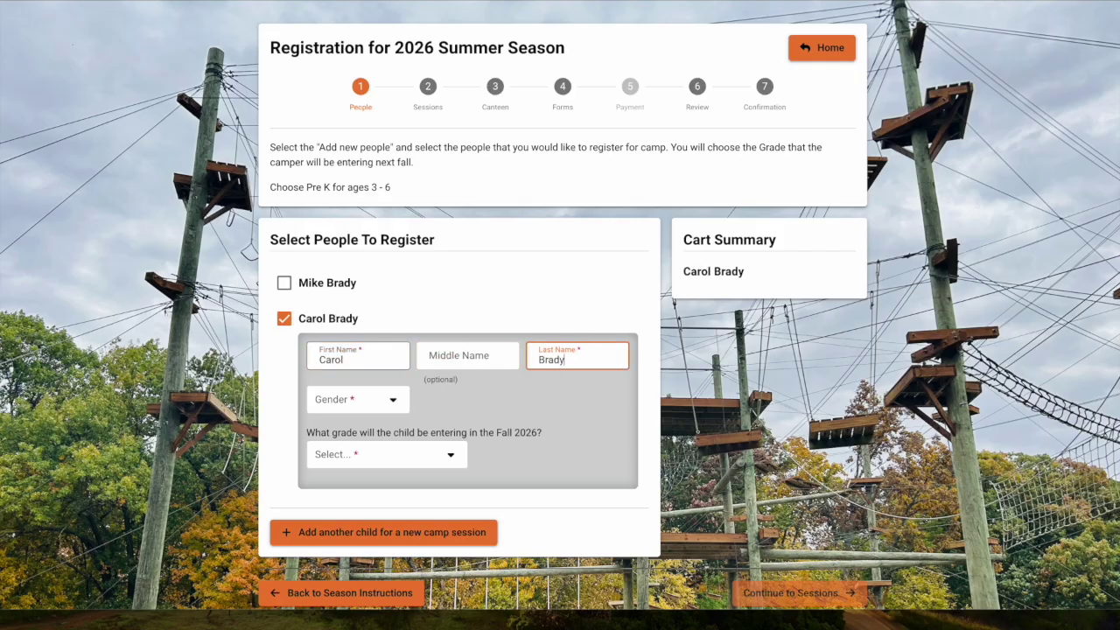
Set the new parent's gender to Female and the Fall 2026 grade to Adult.
left_click(388, 403)
left_click(364, 447)
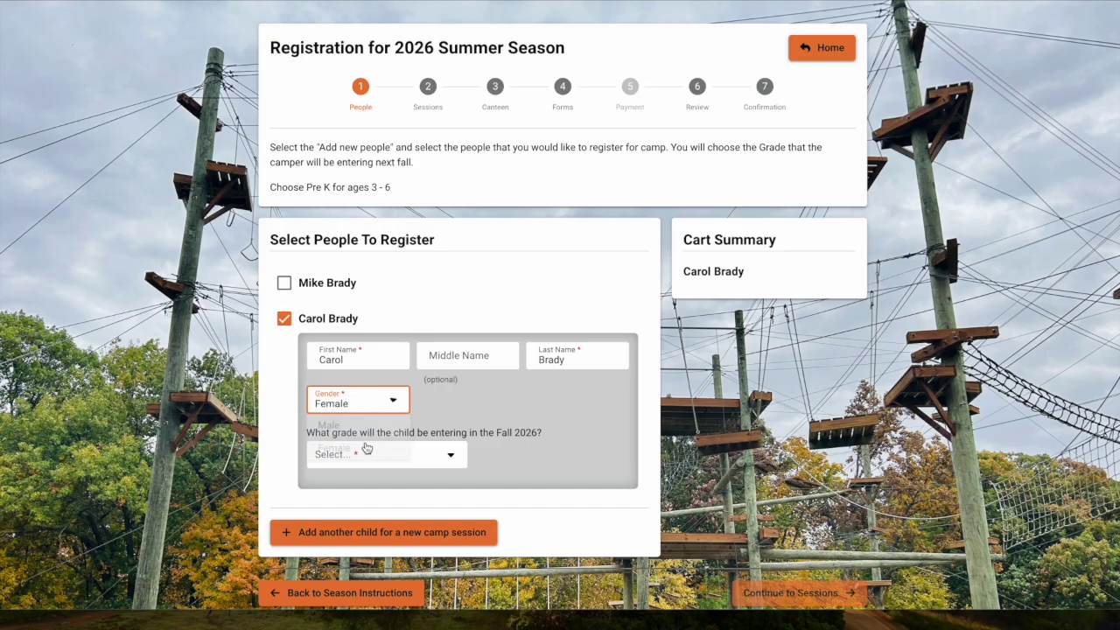
left_click(385, 460)
left_click(367, 429)
Add a child for a new camp session and enter the child's first and last name.
scroll(420, 477, "down", 2)
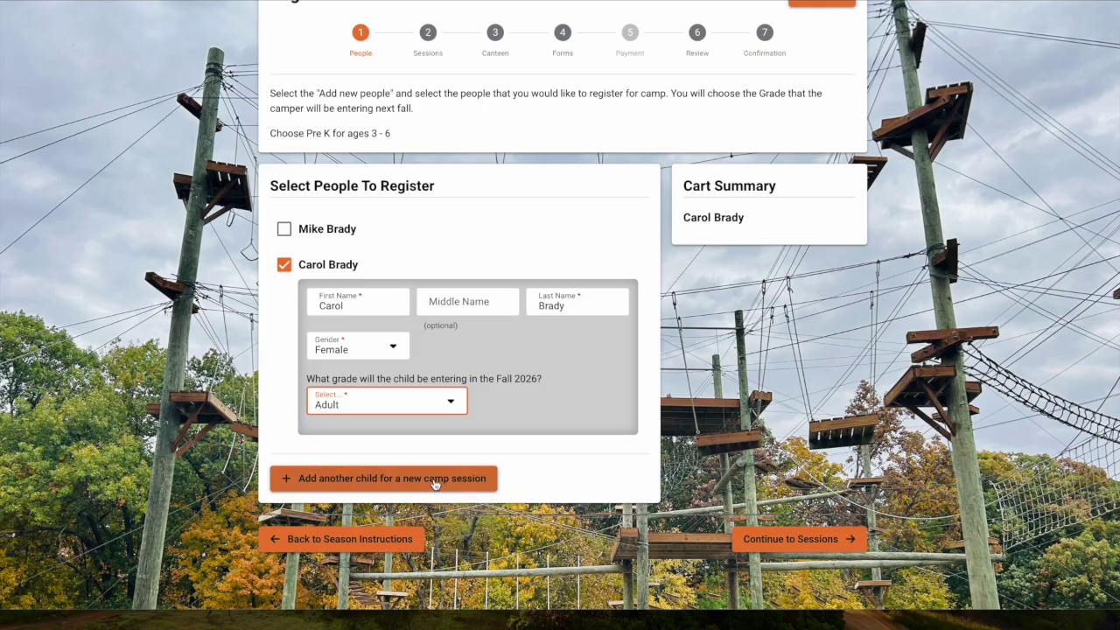
left_click(435, 479)
scroll(464, 487, "down", 3)
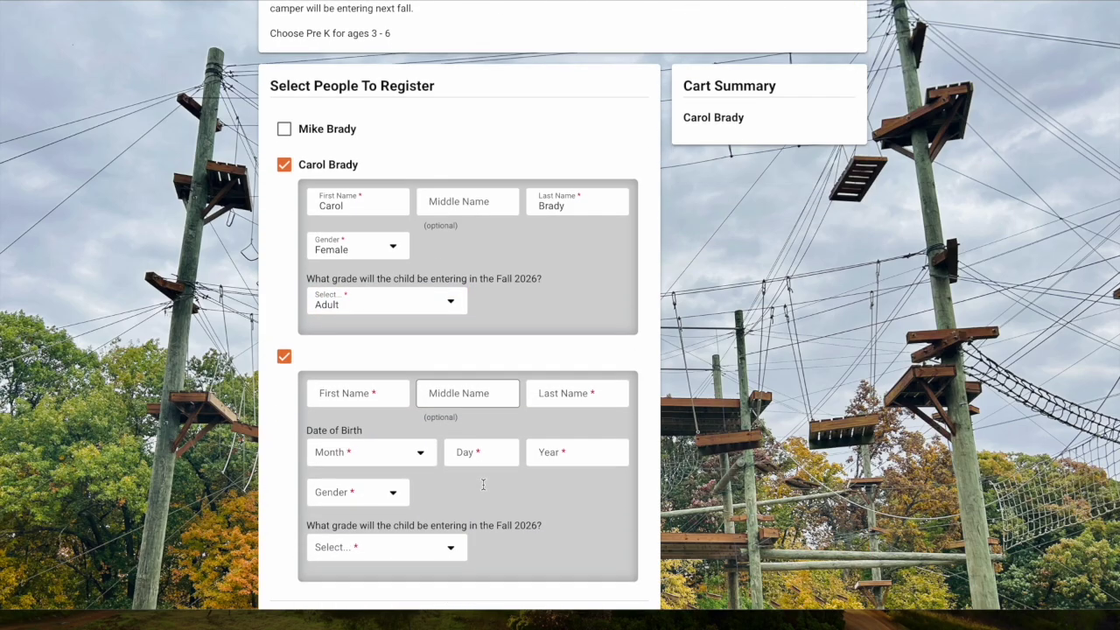
left_click(365, 276)
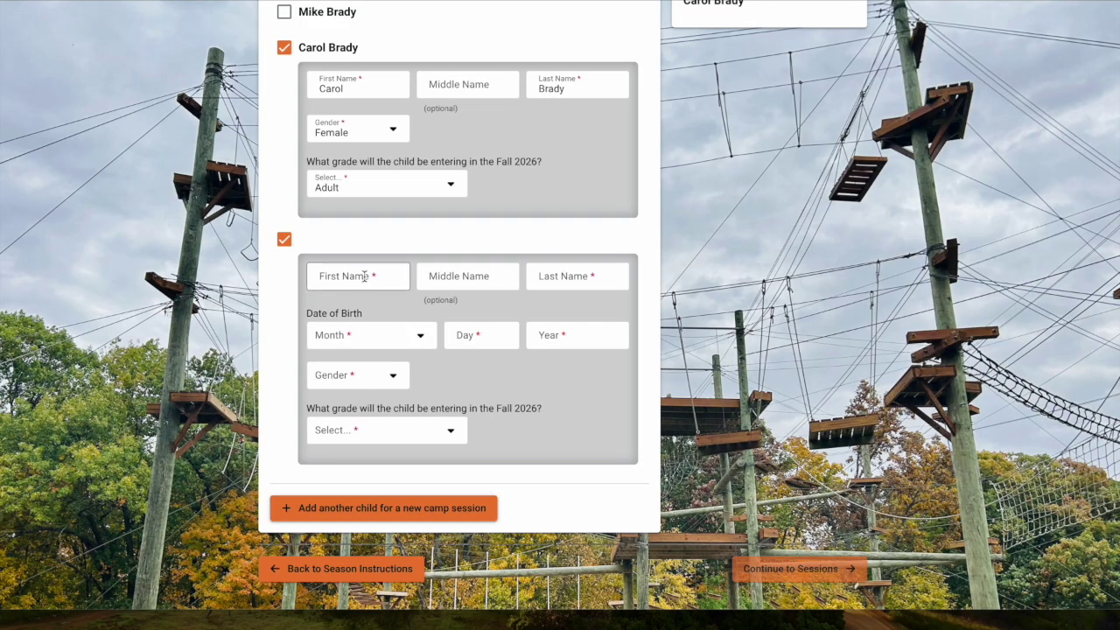
left_click(365, 276)
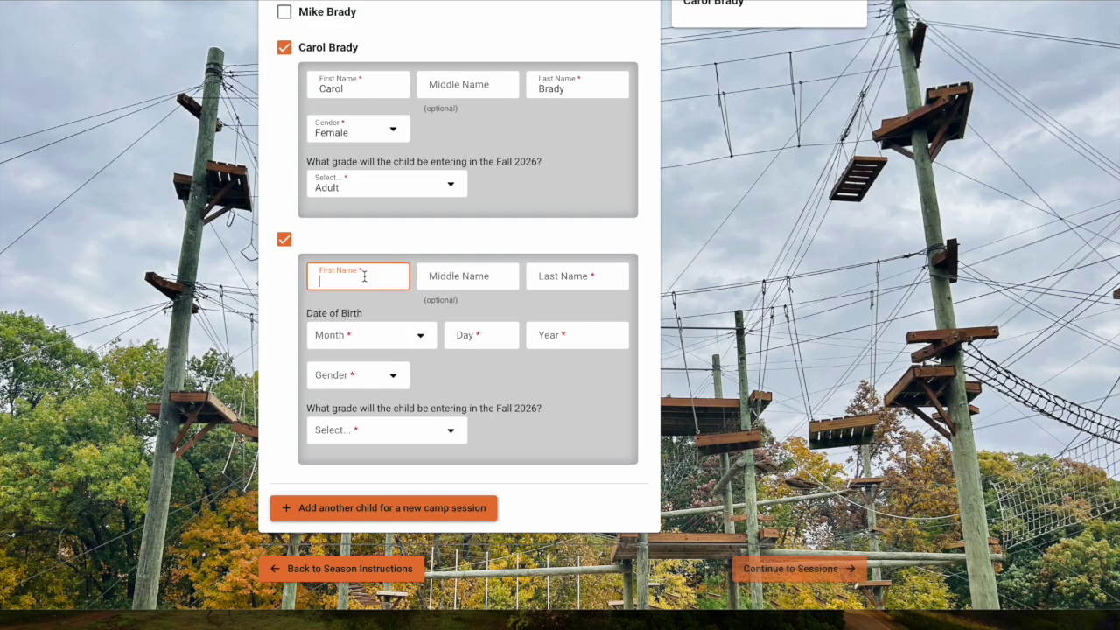
type("Marcia")
key("Tab")
key("Tab")
type("Brady")
key("Tab")
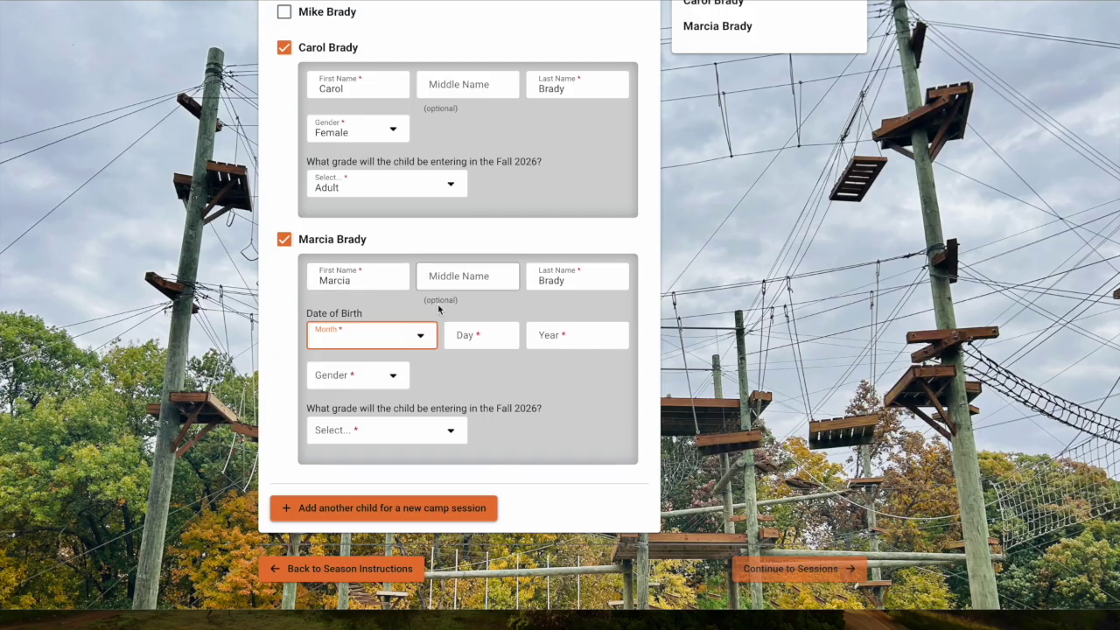
Enter the first child's date of birth as month, day and year.
left_click(421, 339)
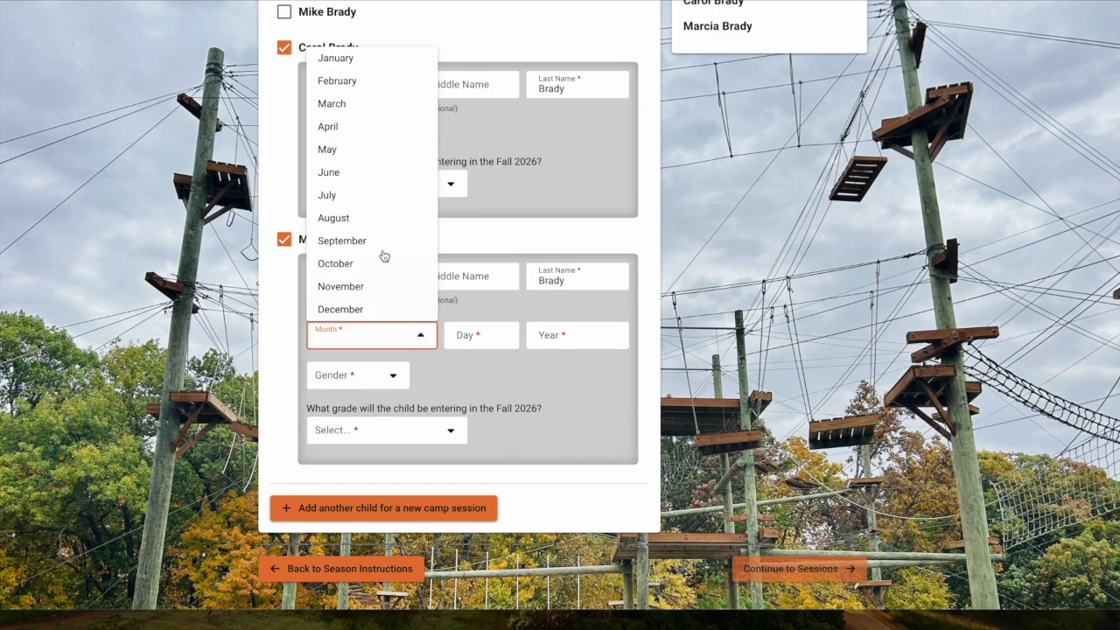
left_click(370, 81)
left_click(482, 337)
type("15")
left_click(566, 340)
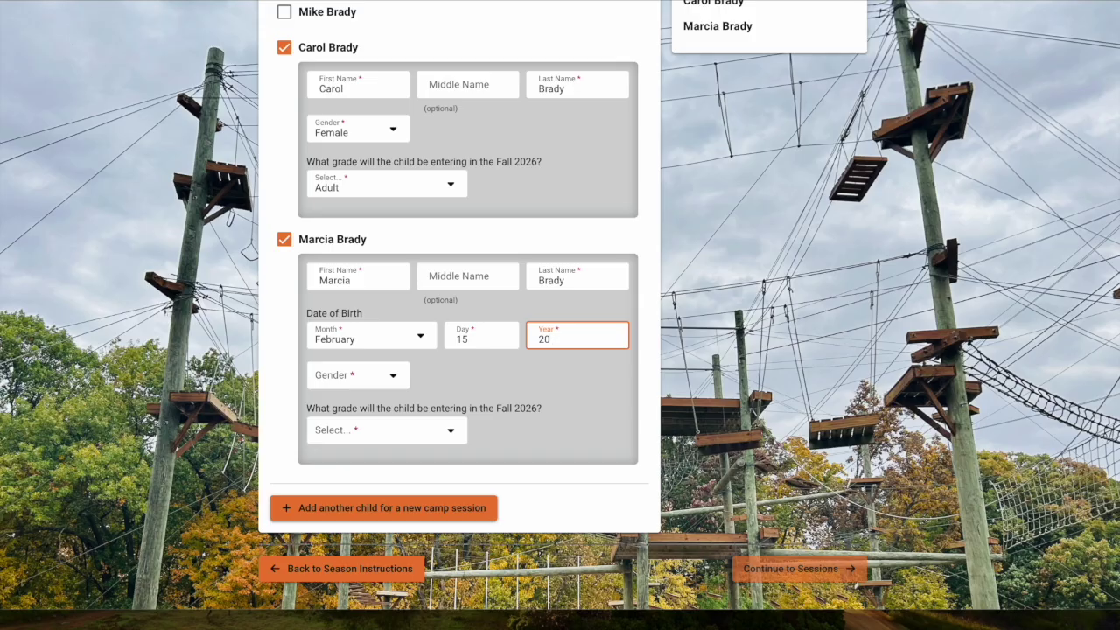
Set the first child's gender to Female and the Fall 2026 grade to 10.
left_click(380, 378)
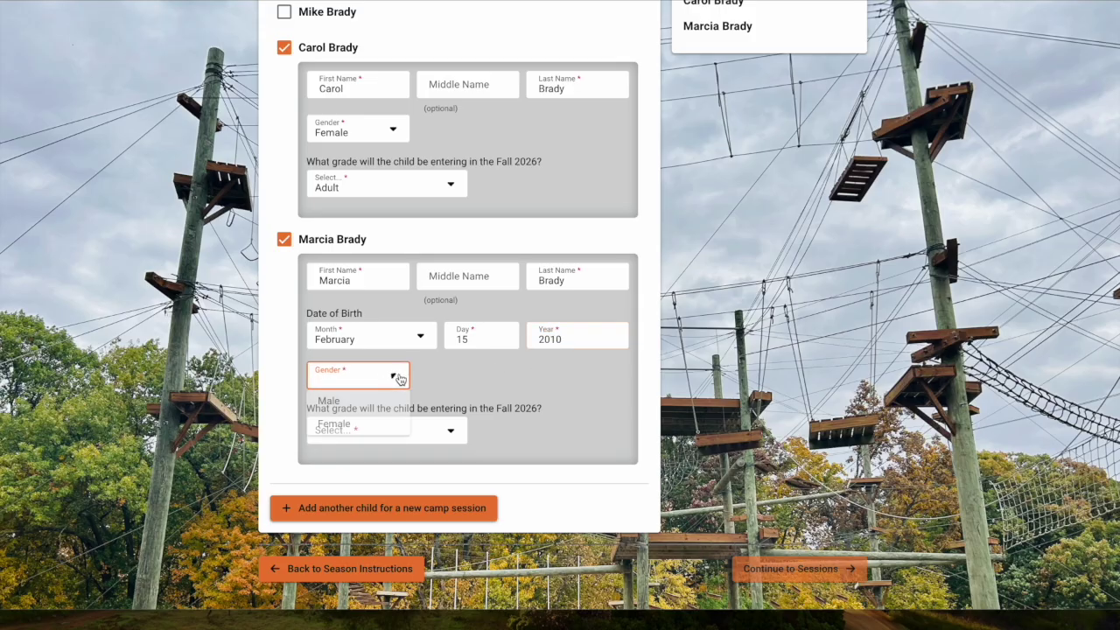
left_click(372, 422)
left_click(374, 433)
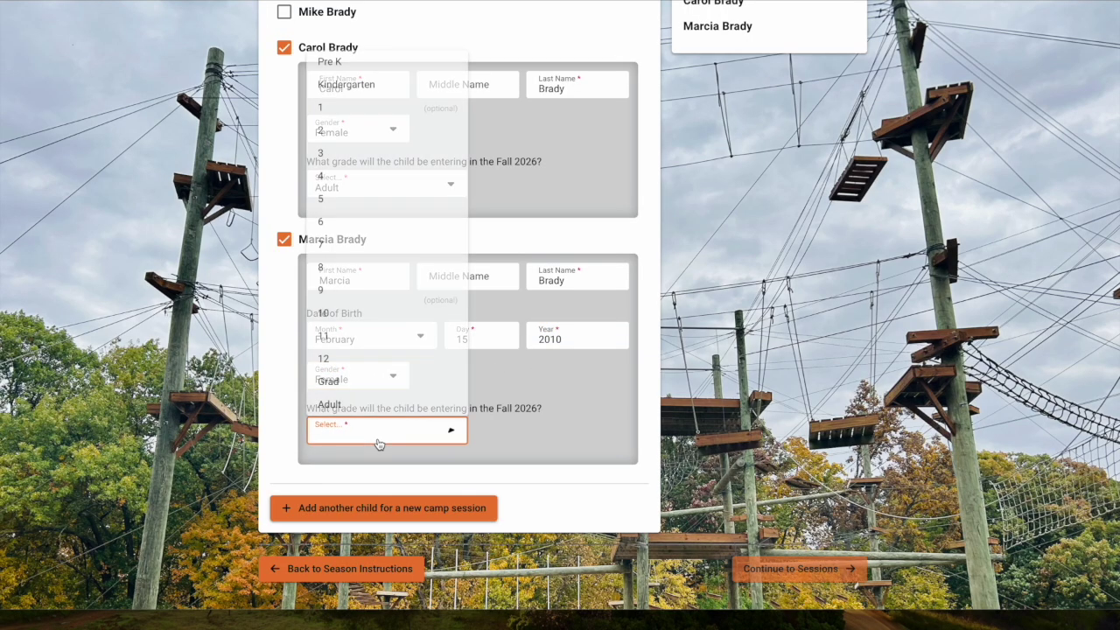
left_click(383, 315)
Add a second child to the registration and enter the child's first and last name.
scroll(422, 389, "down", 1)
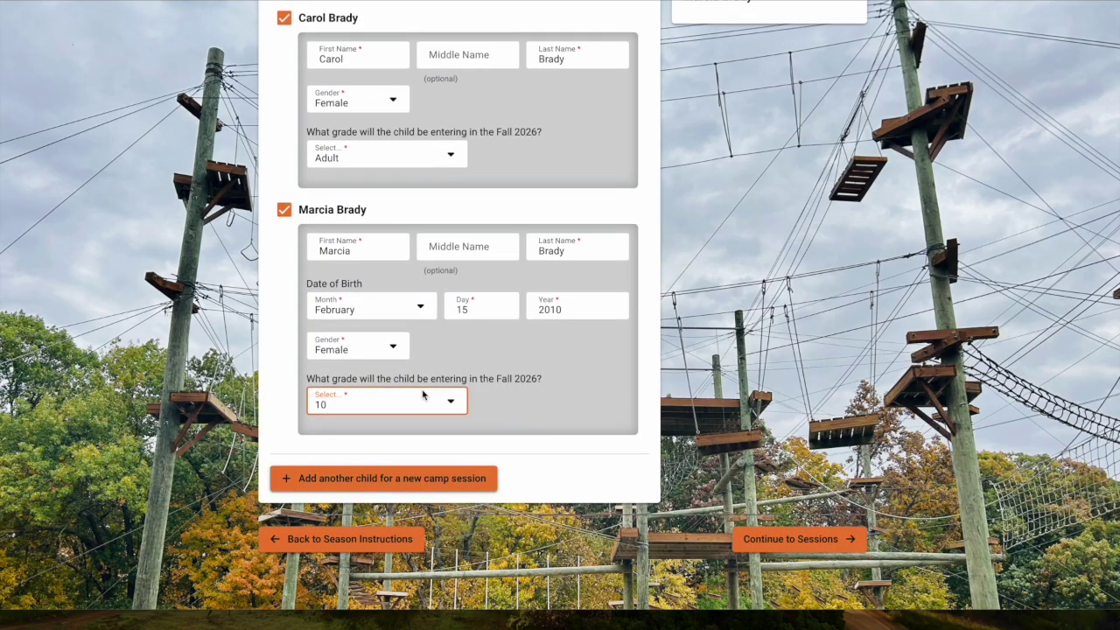
left_click(446, 481)
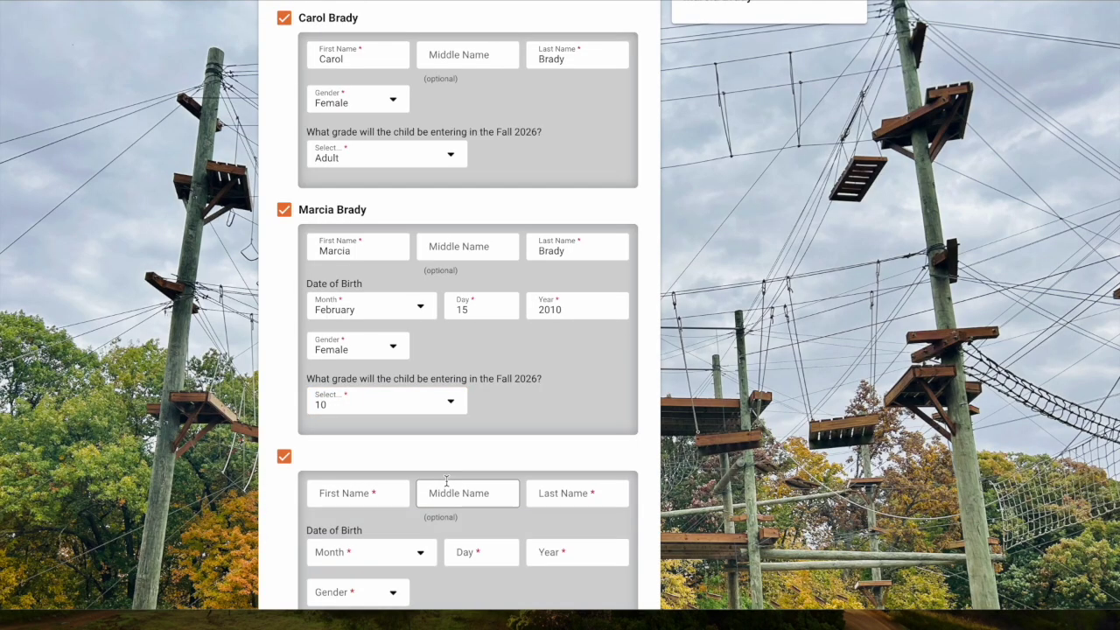
scroll(420, 403, "down", 3)
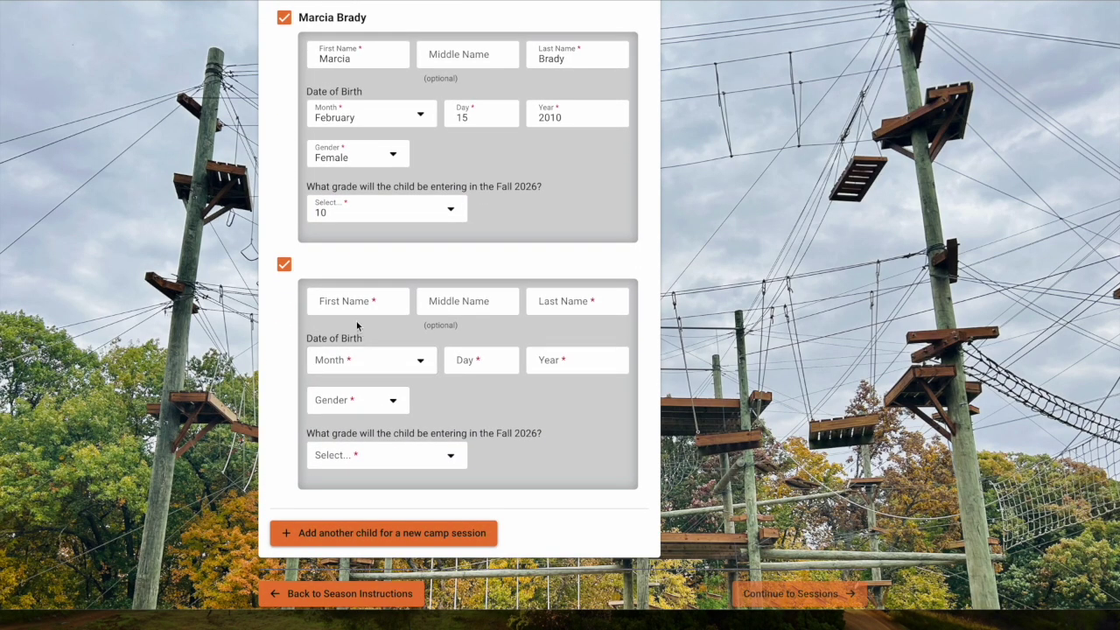
left_click(359, 300)
type("Jan")
key("Tab")
key("Tab")
type("Brad")
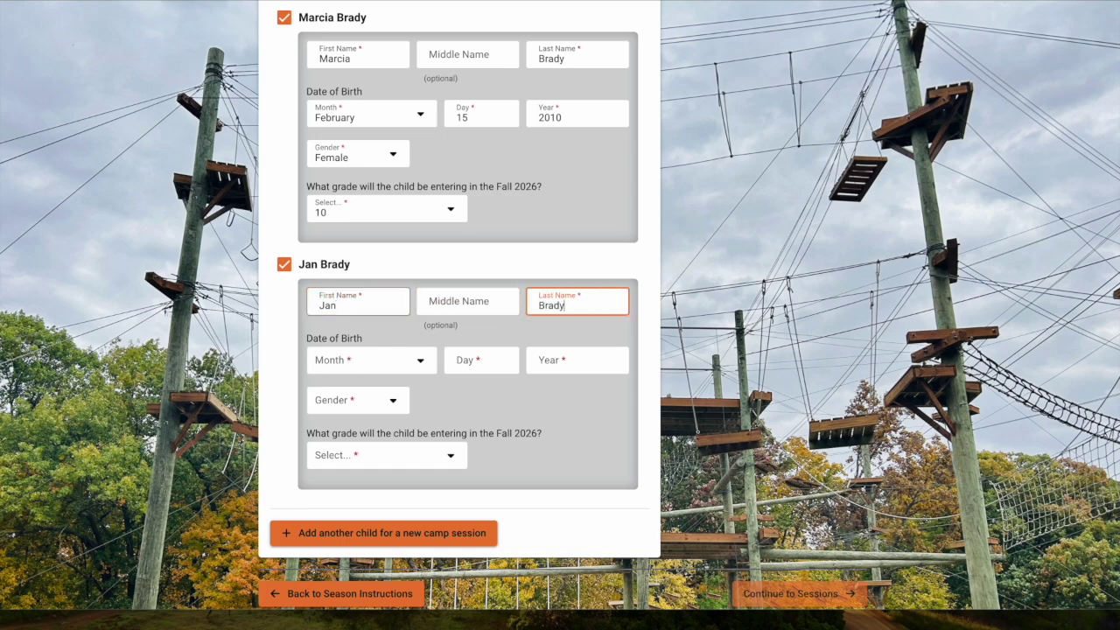
Fill in the second child's date of birth with month, day and year.
left_click(390, 366)
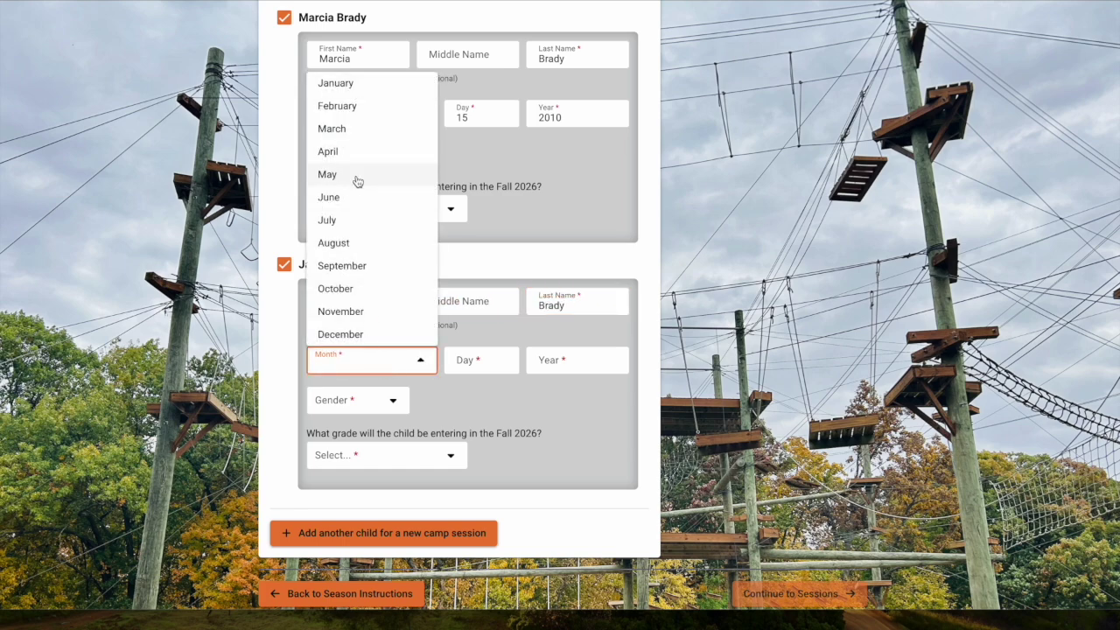
left_click(375, 107)
key("Tab")
type("15")
left_click(568, 367)
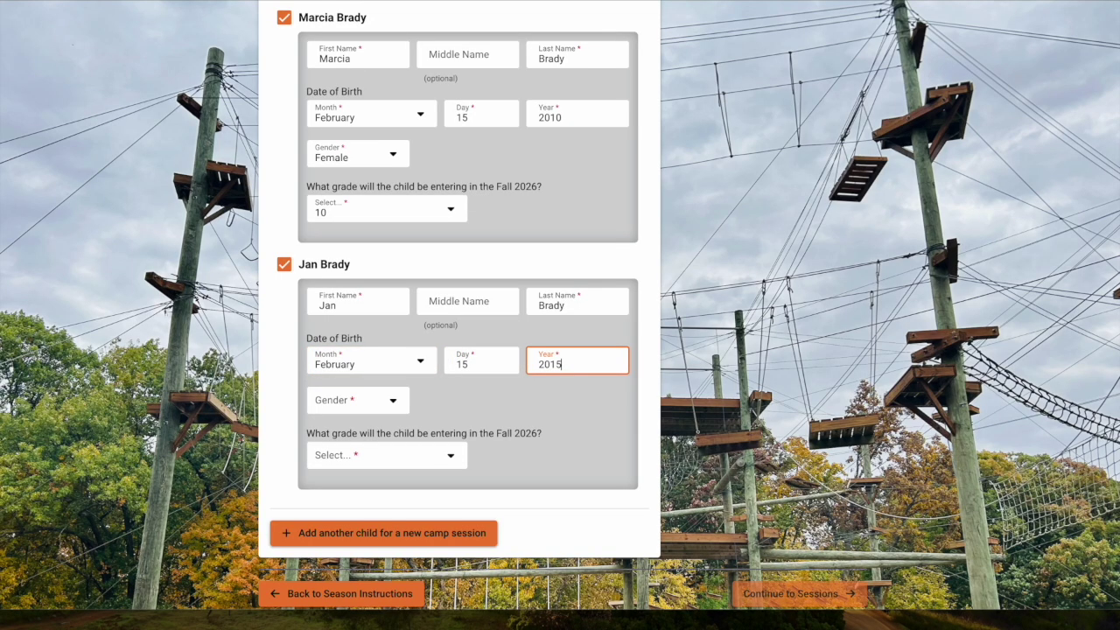
Set the second child's gender to Female and the Fall 2026 grade to 5.
left_click(390, 403)
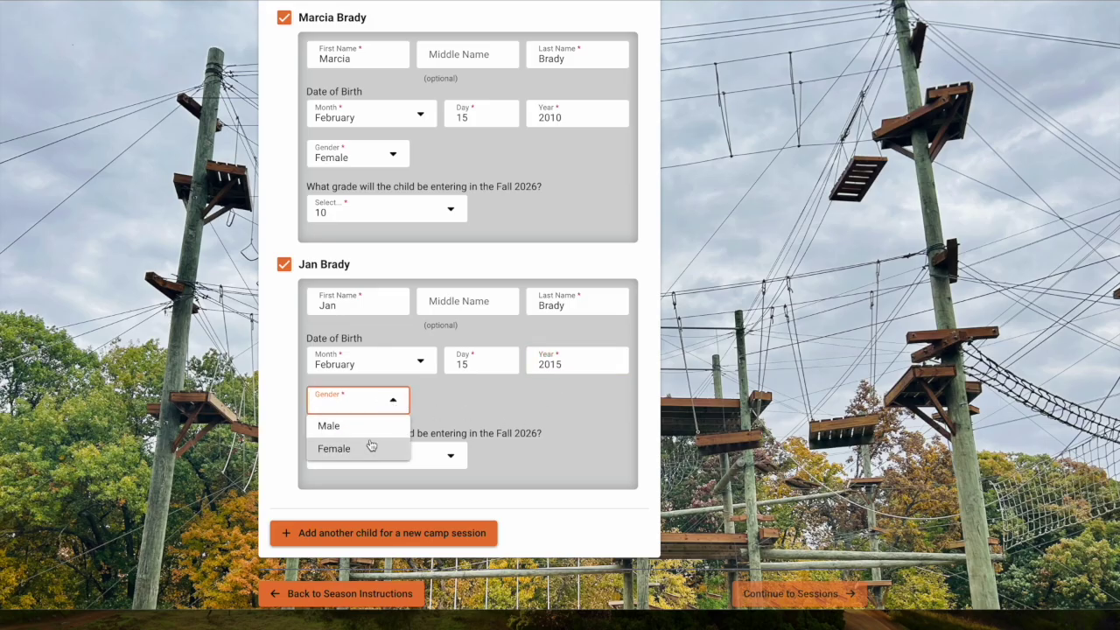
left_click(371, 446)
left_click(398, 468)
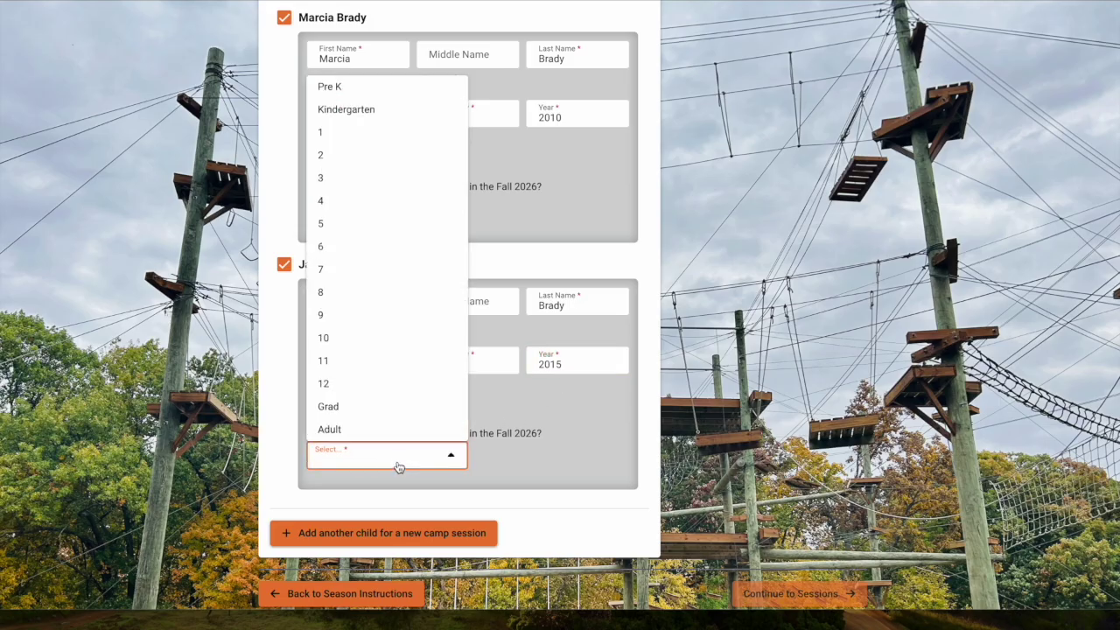
left_click(412, 231)
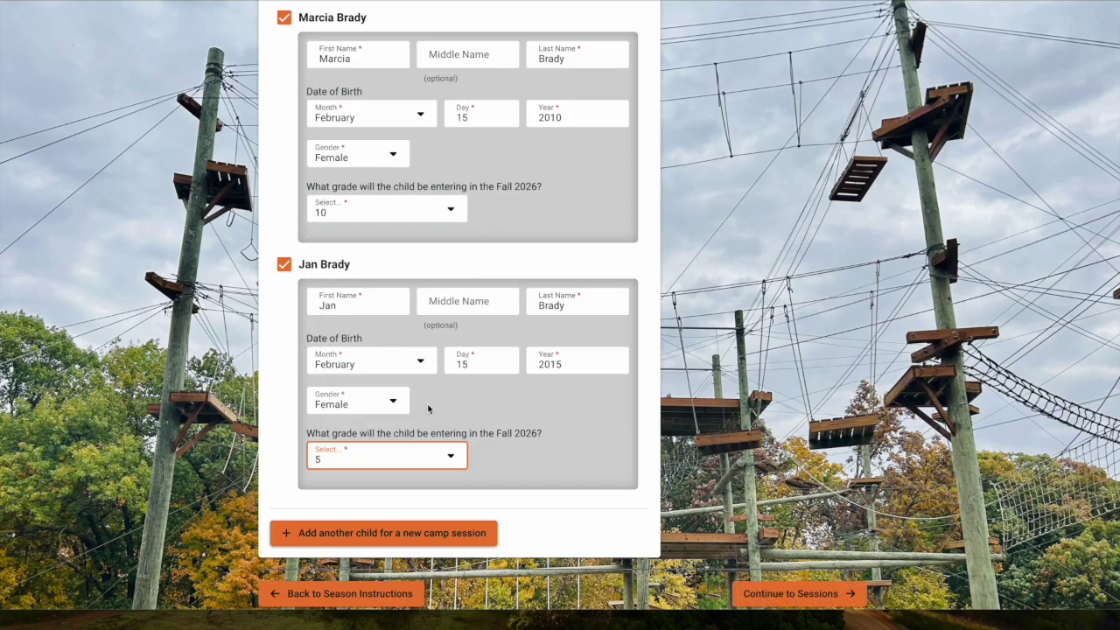
Add a third child to the registration and enter the child's first and last name.
scroll(427, 410, "down", 1)
left_click(406, 481)
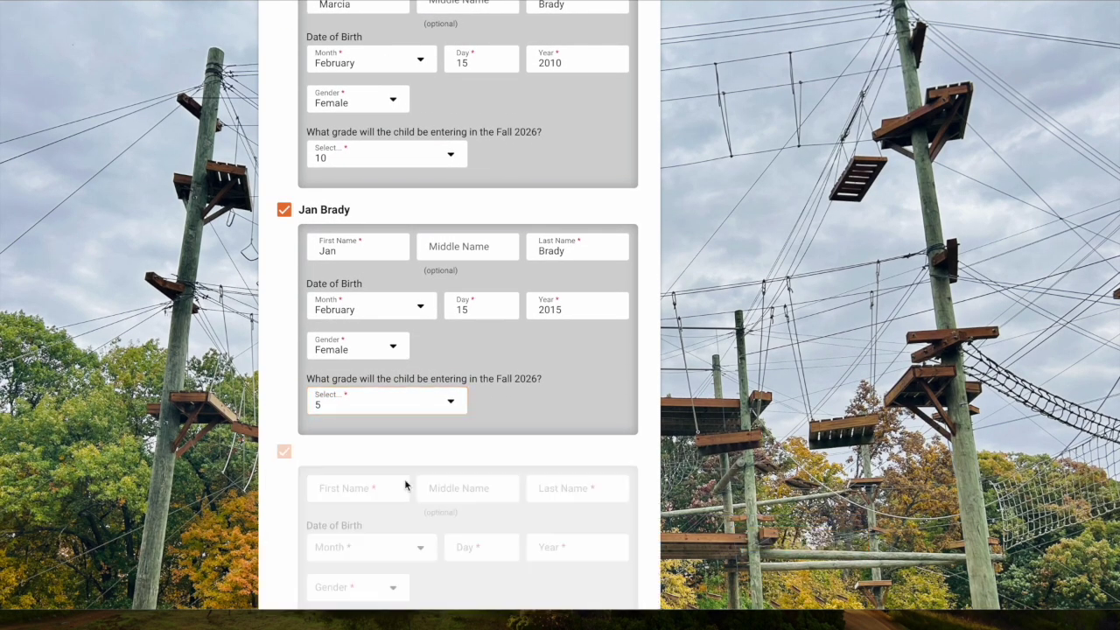
scroll(418, 438, "down", 2)
left_click(363, 371)
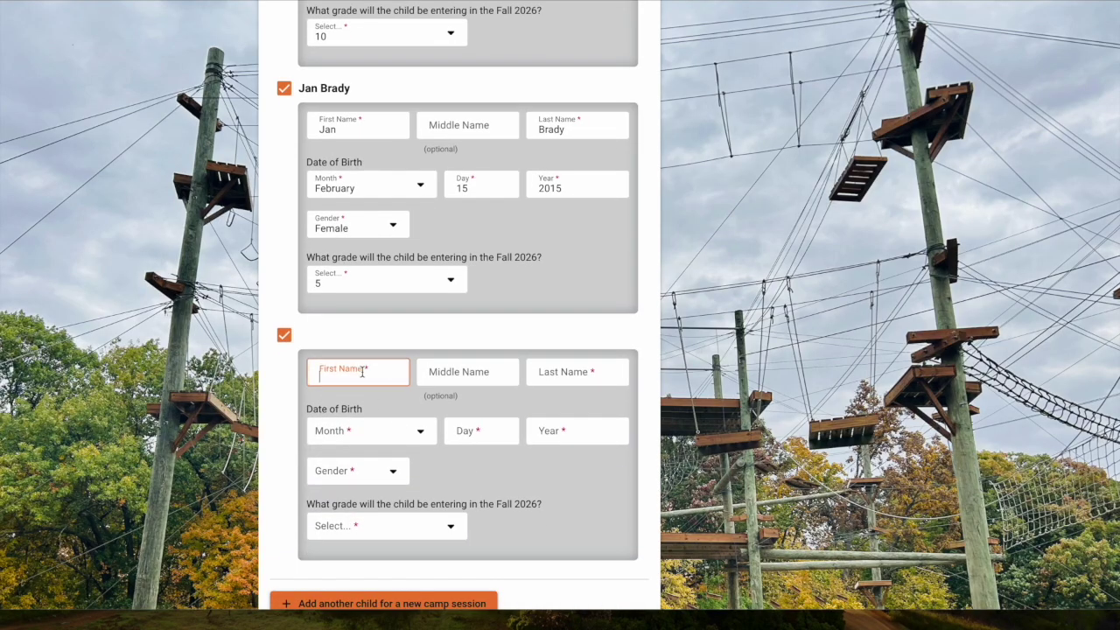
type("Peter")
key("Tab")
key("Tab")
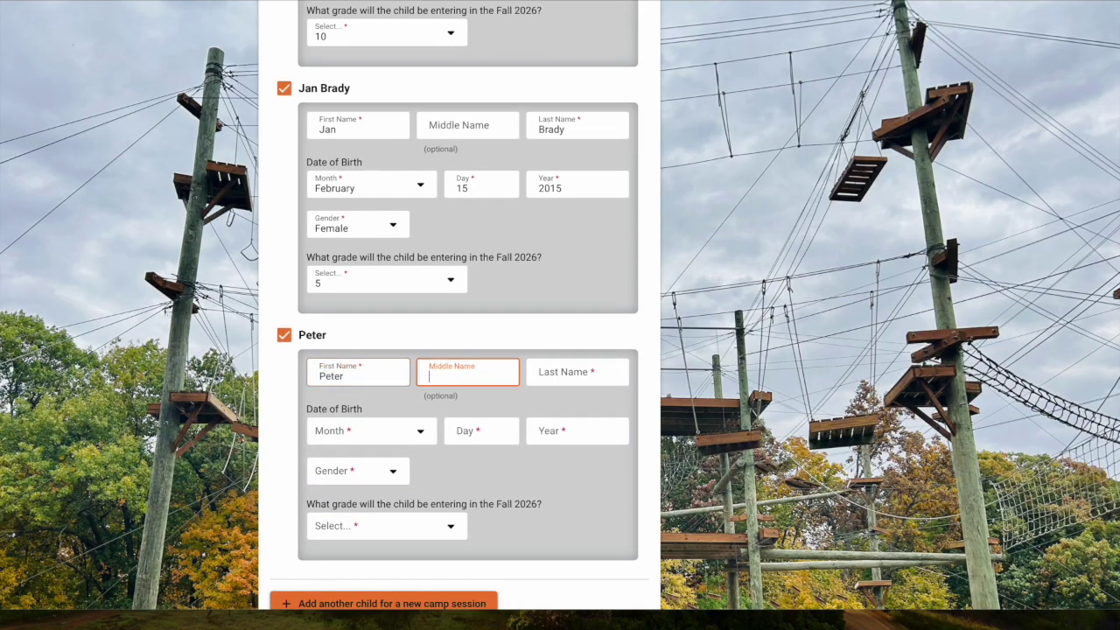
type("Brady")
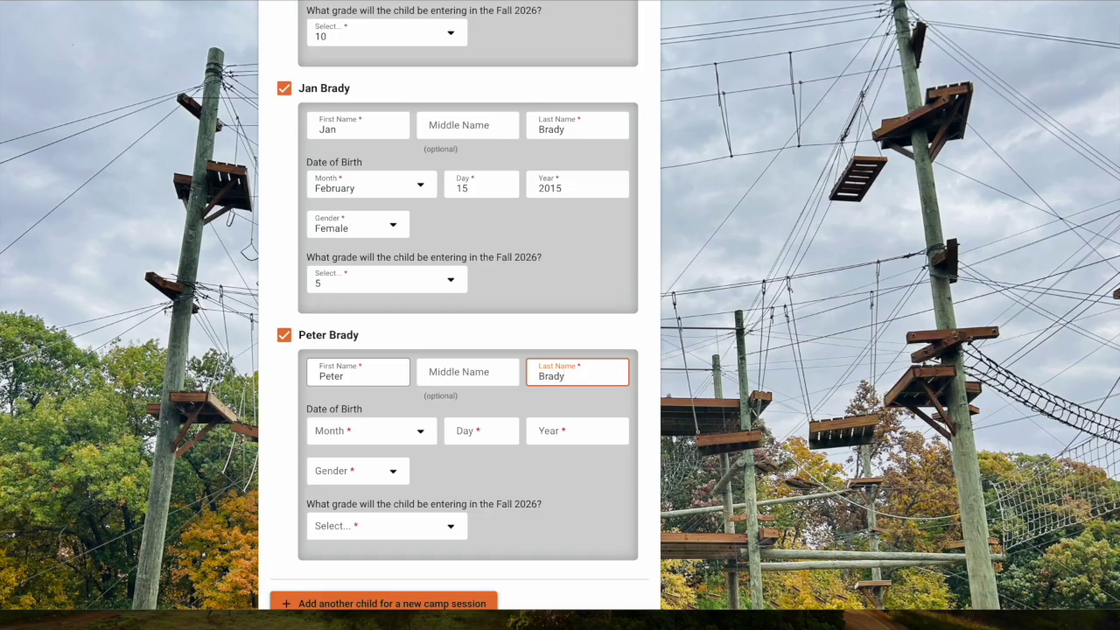
Enter the third child's full date of birth.
left_click(391, 433)
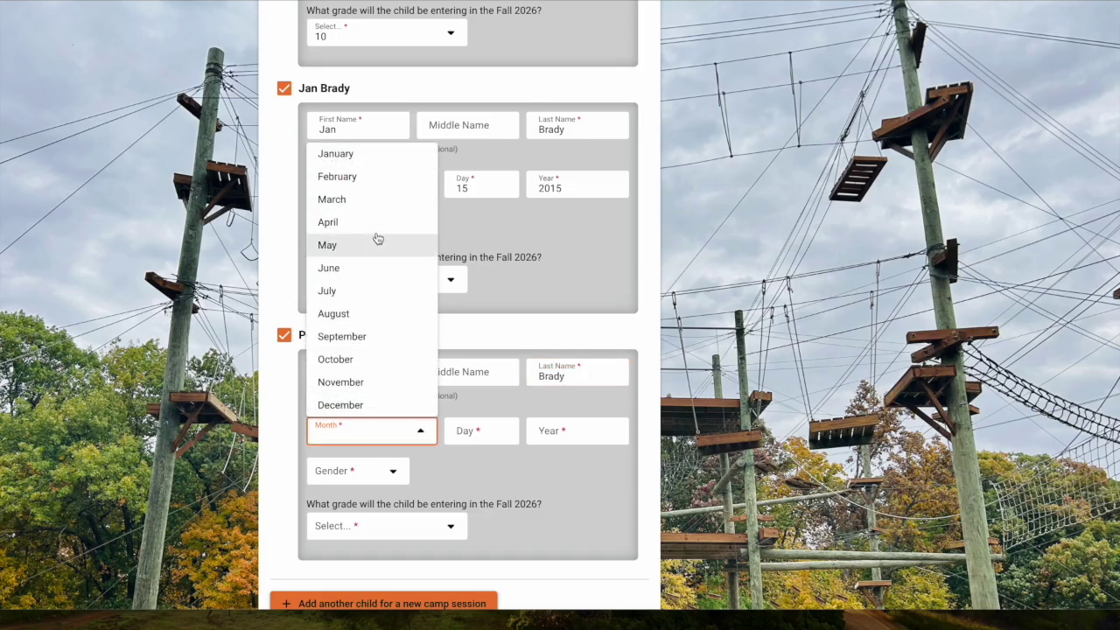
left_click(383, 179)
left_click(470, 435)
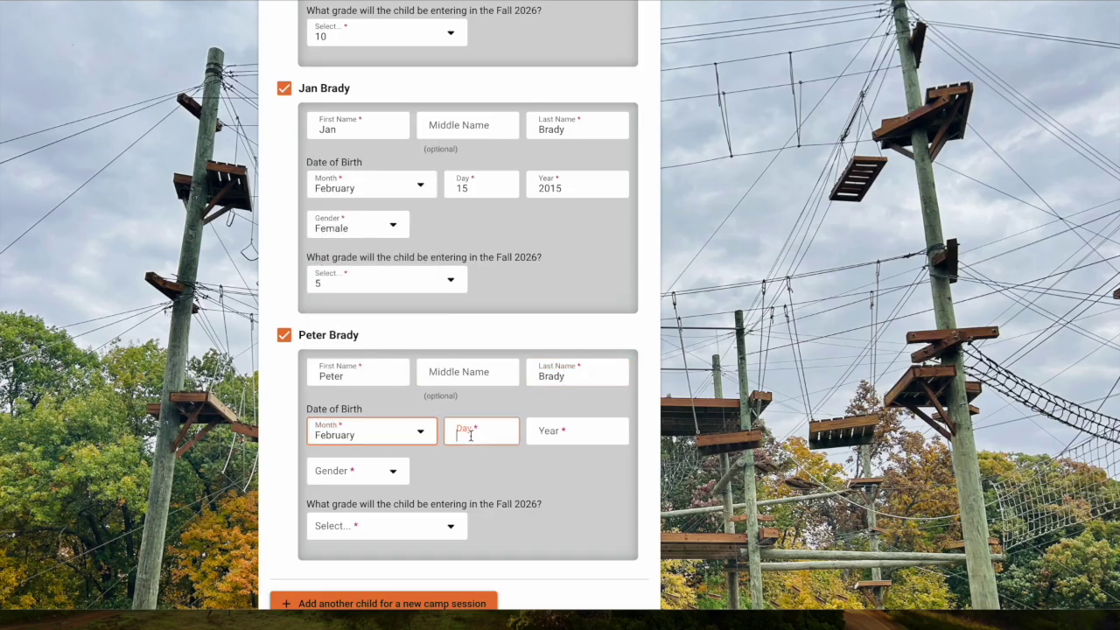
left_click(562, 435)
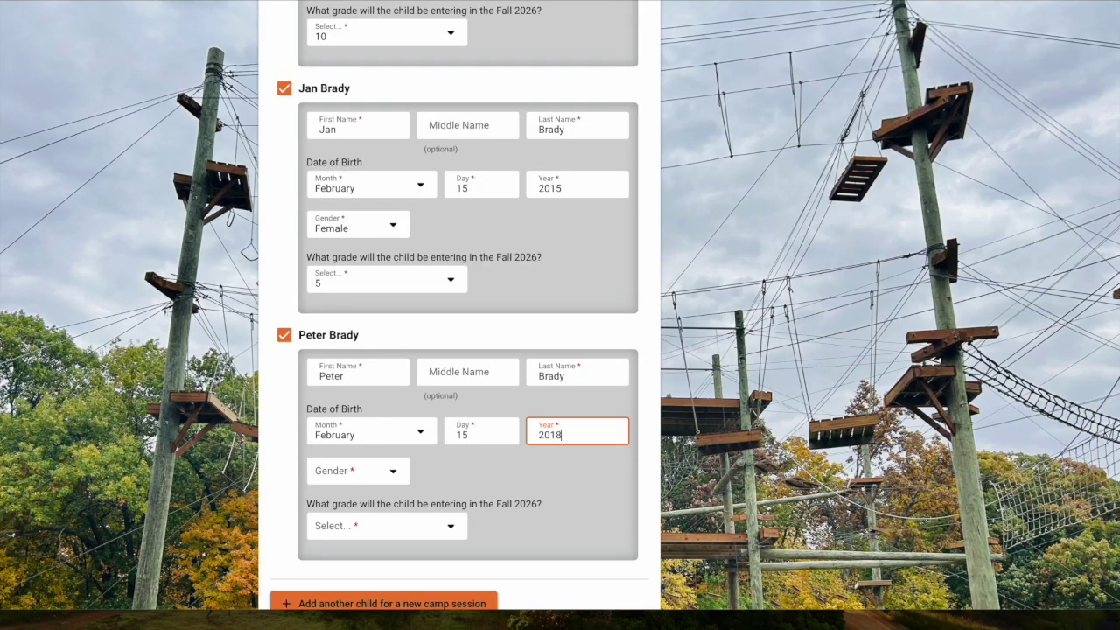
Set the third child's gender to Male and the Fall 2026 grade to 3.
left_click(388, 475)
left_click(370, 497)
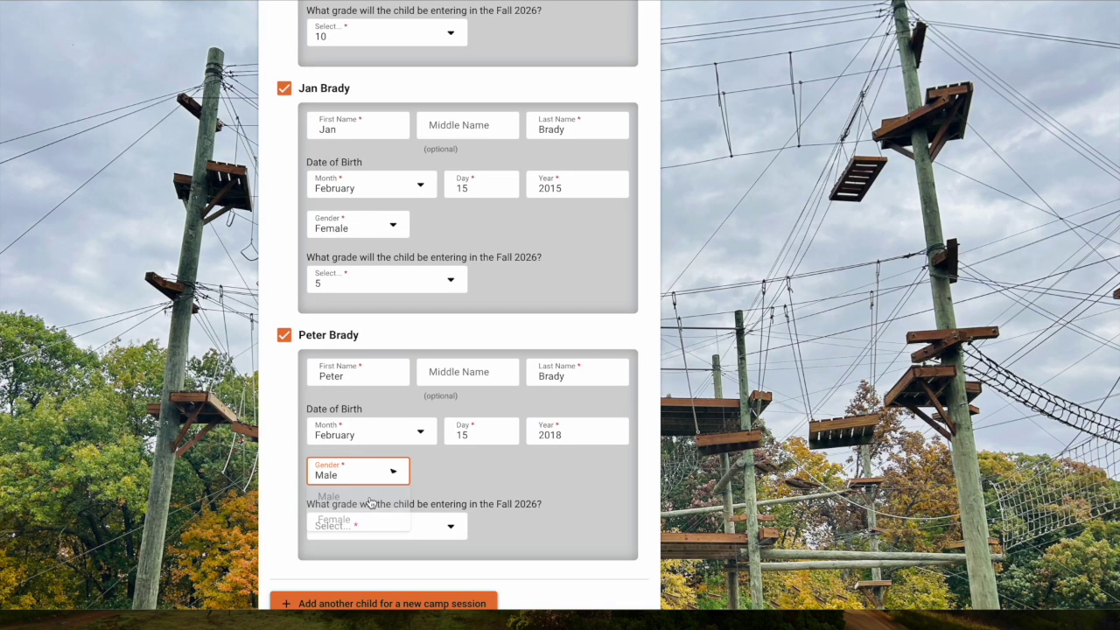
left_click(387, 528)
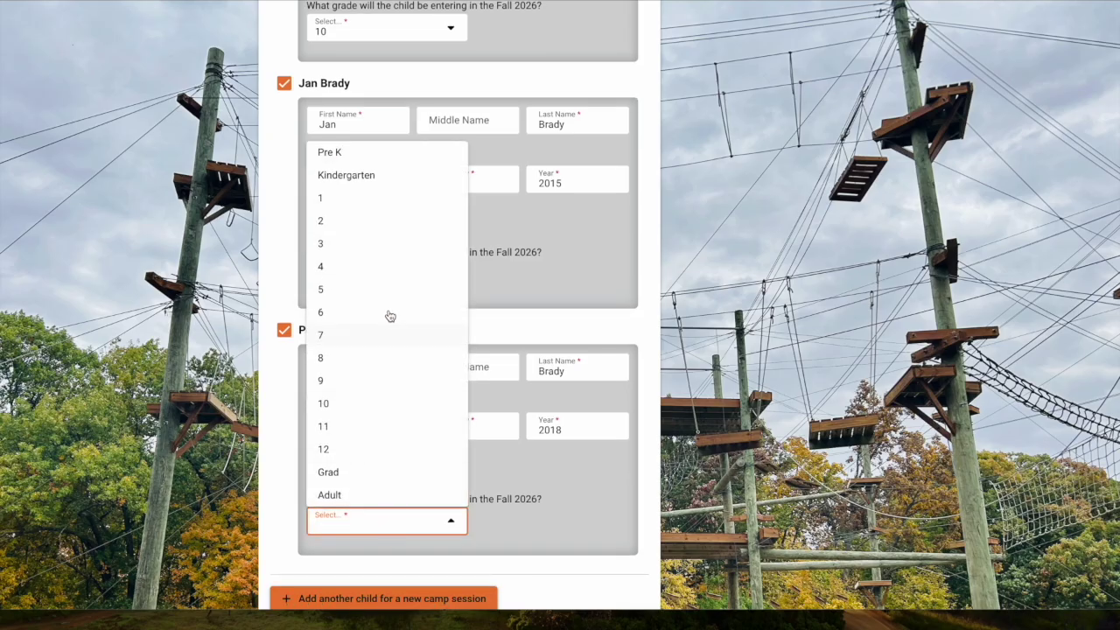
left_click(384, 253)
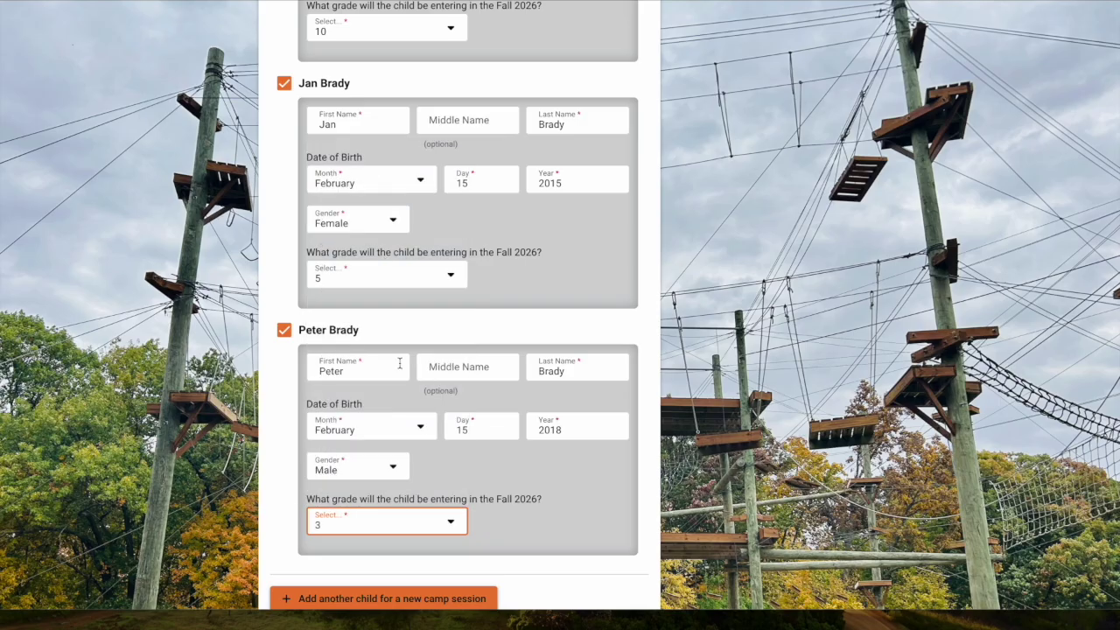
Finish the list of registrants and continue to the session selection.
scroll(411, 520, "down", 2)
scroll(508, 538, "down", 1)
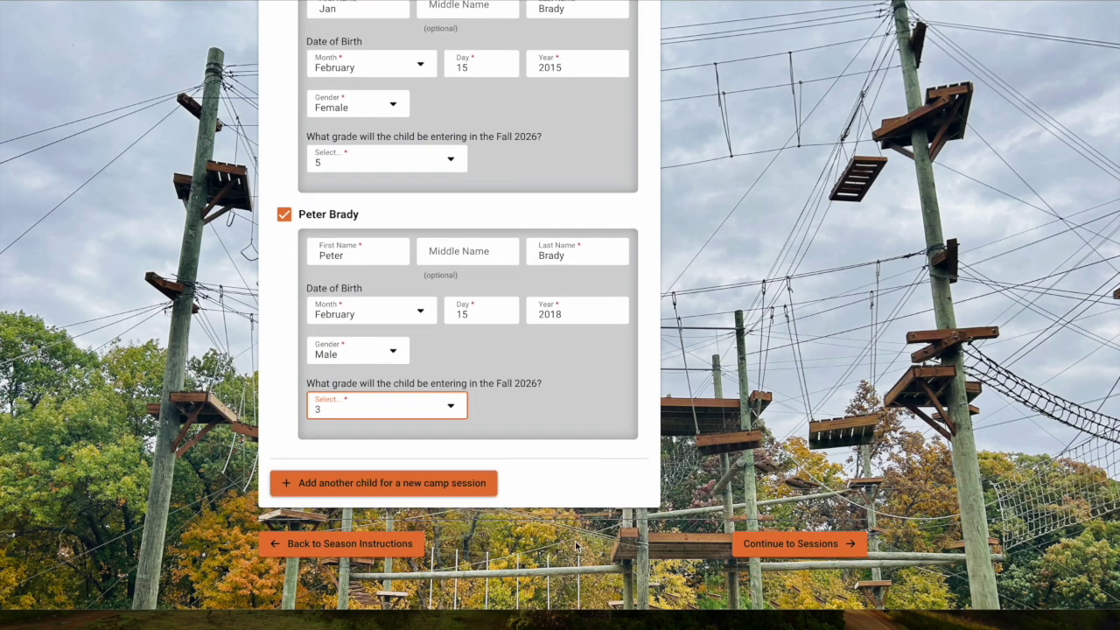
left_click(806, 547)
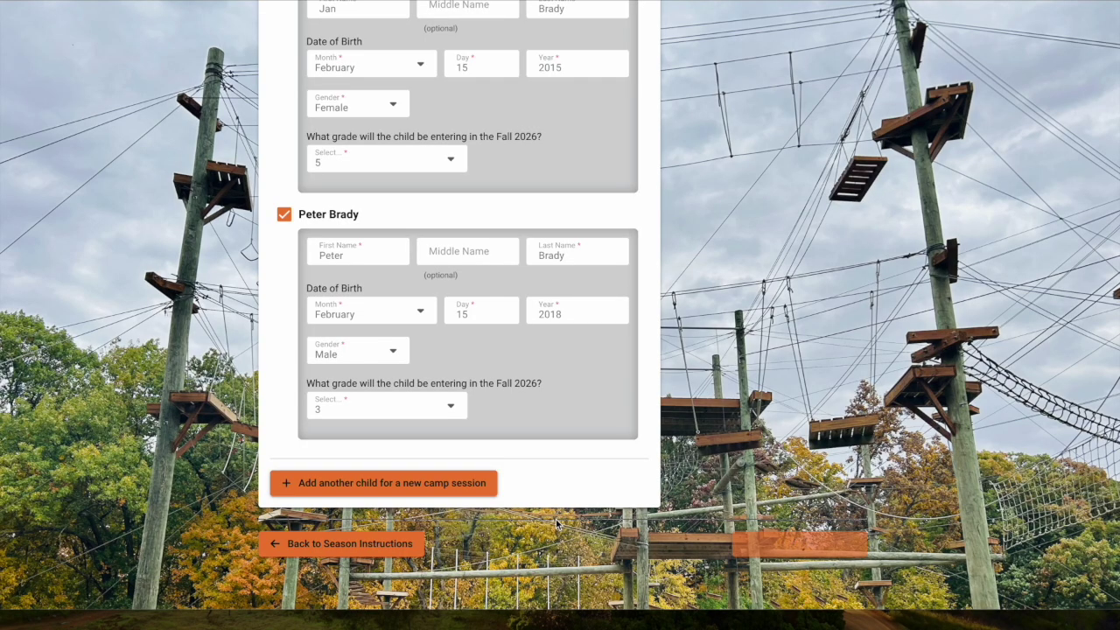
Switch to the first child's sessions and show the details of High School Main 1, 2 and 3.
scroll(533, 425, "down", 1)
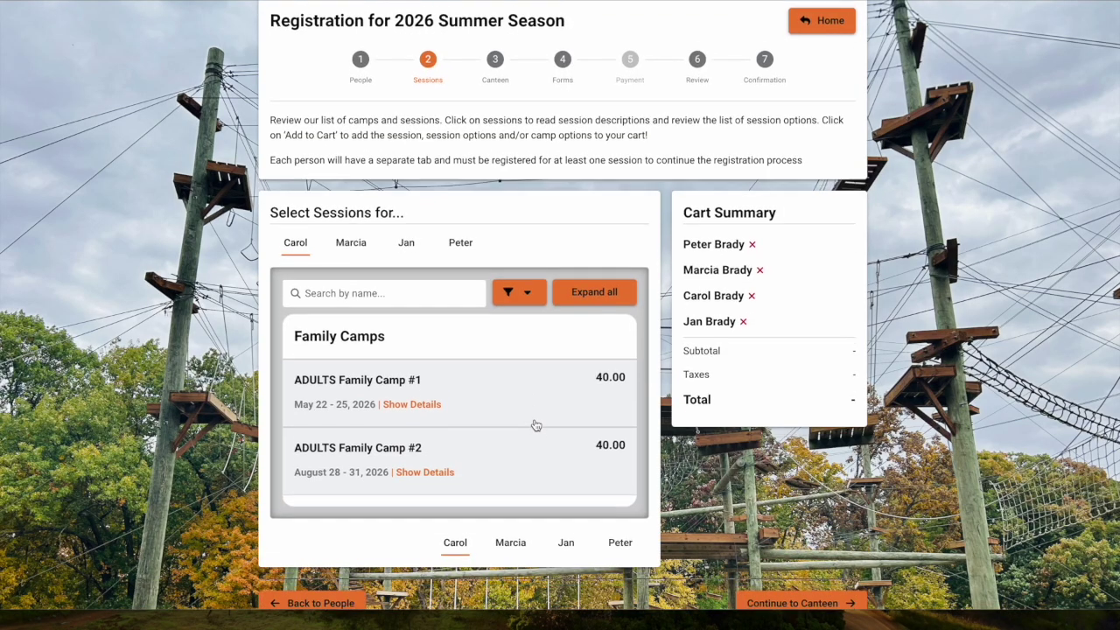
scroll(536, 425, "down", 2)
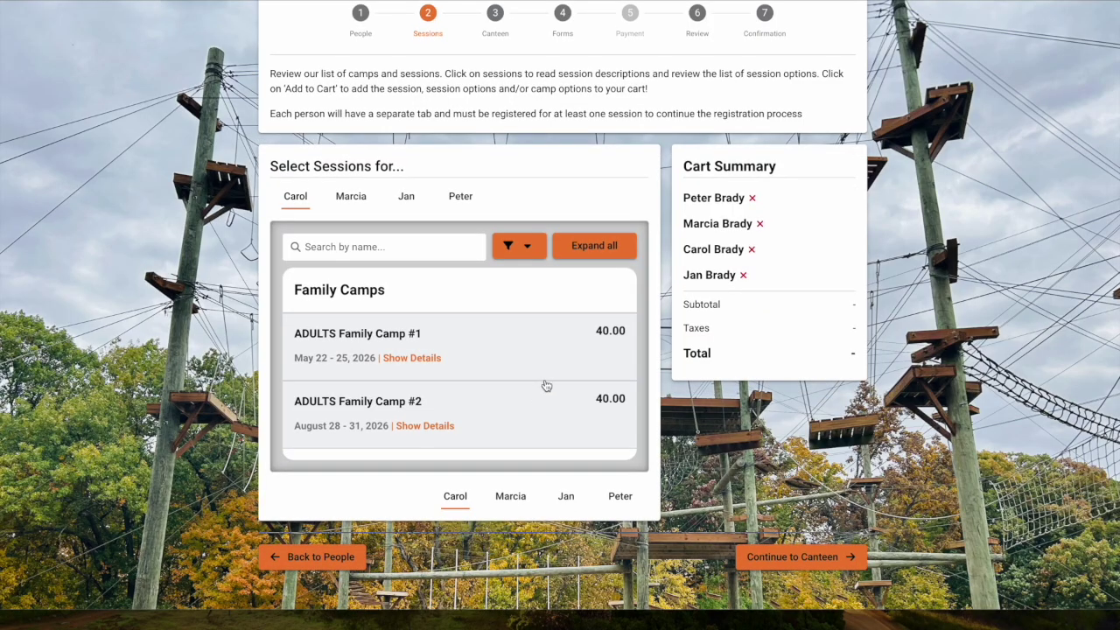
scroll(546, 386, "down", 1)
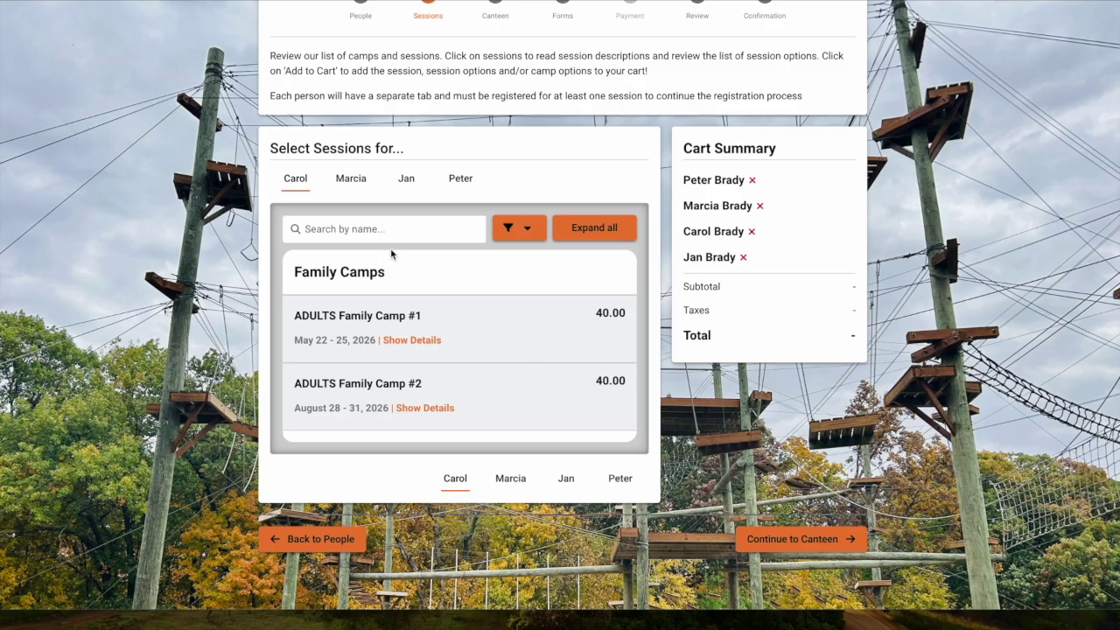
left_click(348, 178)
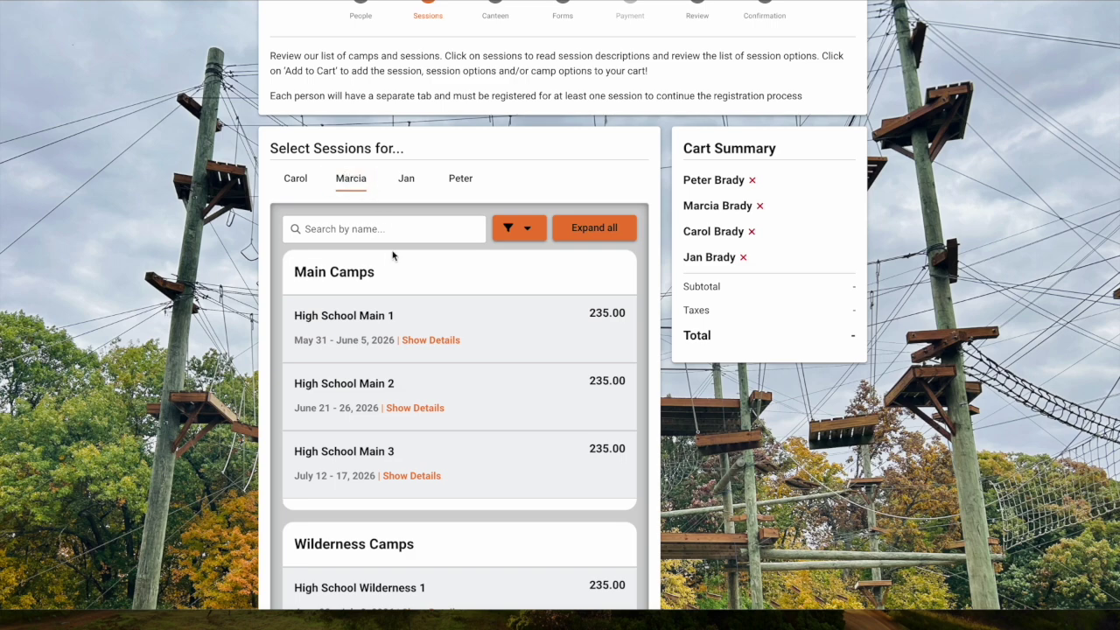
scroll(392, 255, "down", 3)
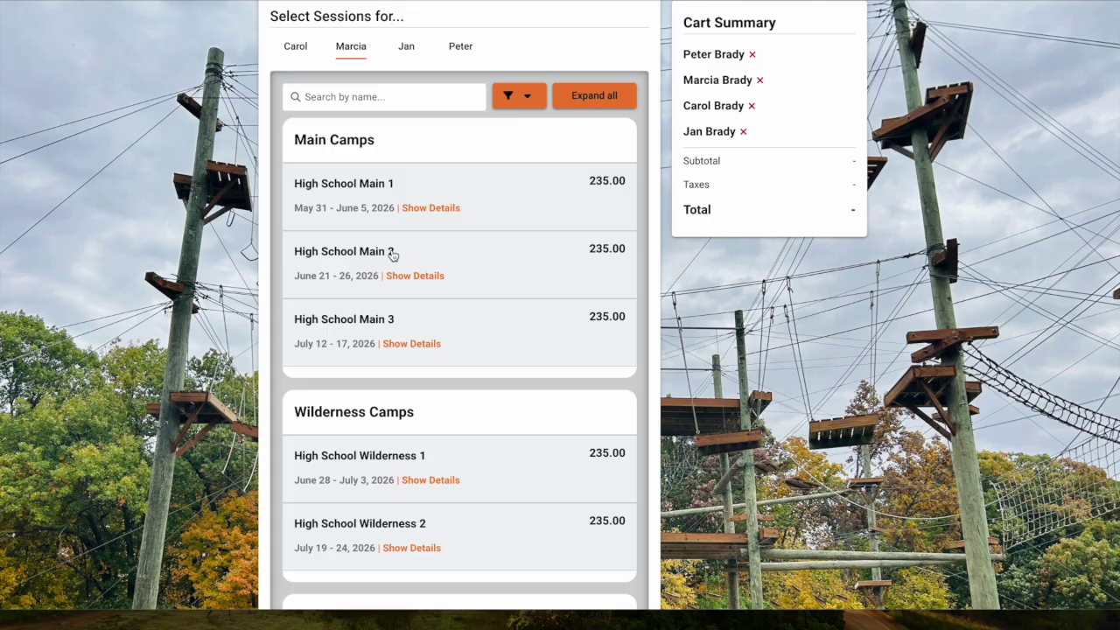
left_click(430, 192)
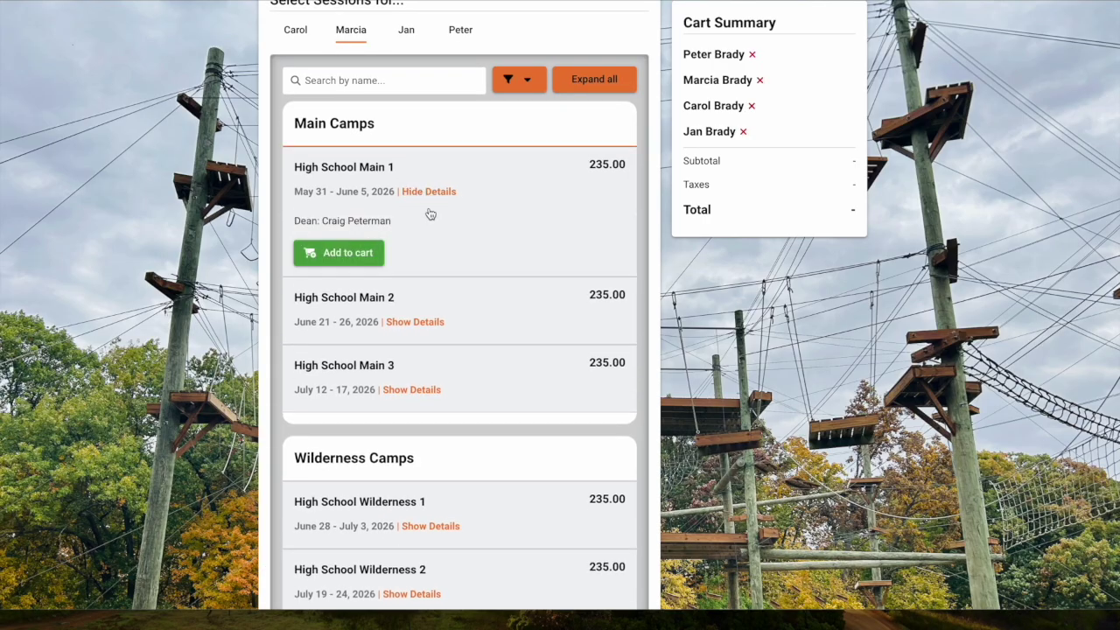
left_click(428, 322)
scroll(451, 367, "down", 1)
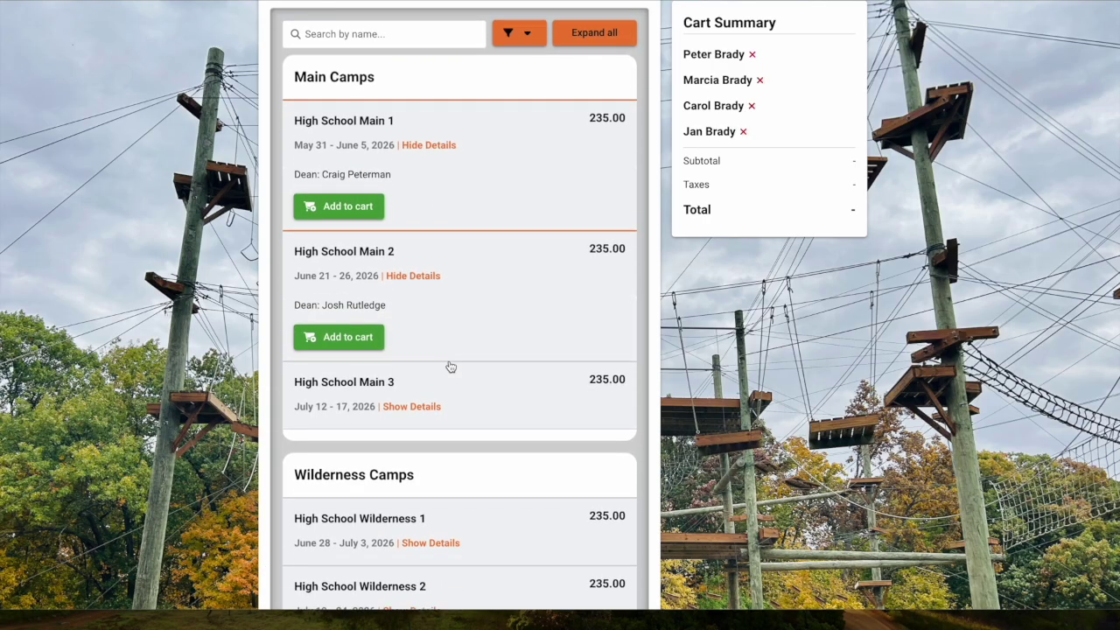
left_click(434, 368)
Look through the first child's available camps and add High School Main 3 to the cart.
scroll(453, 417, "down", 1)
scroll(455, 433, "down", 10)
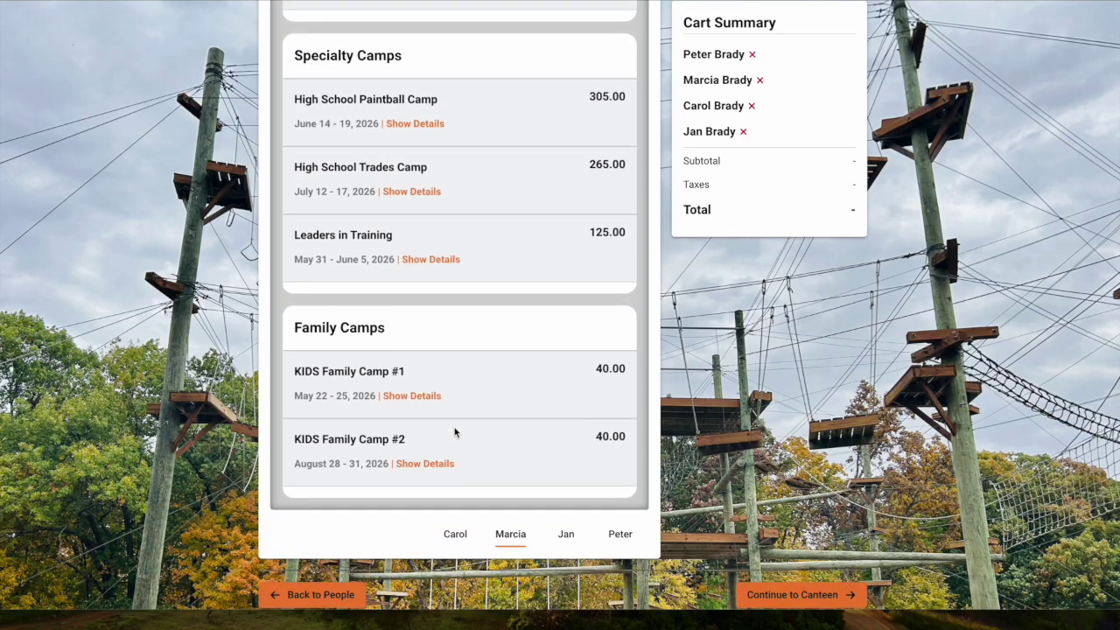
scroll(455, 433, "up", 1)
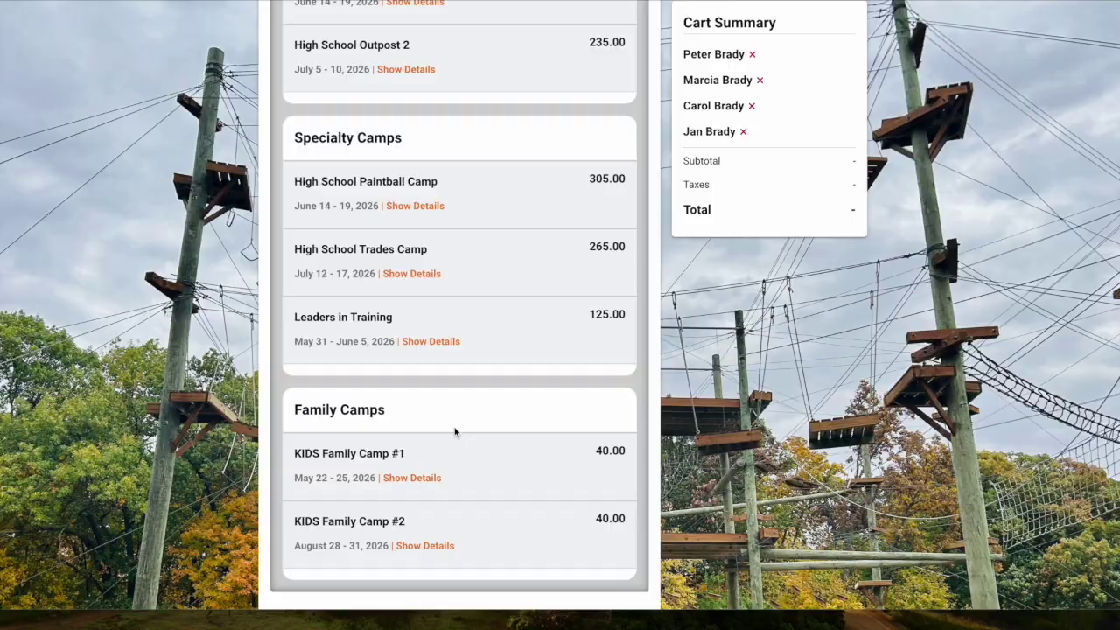
scroll(455, 433, "up", 6)
scroll(455, 432, "up", 4)
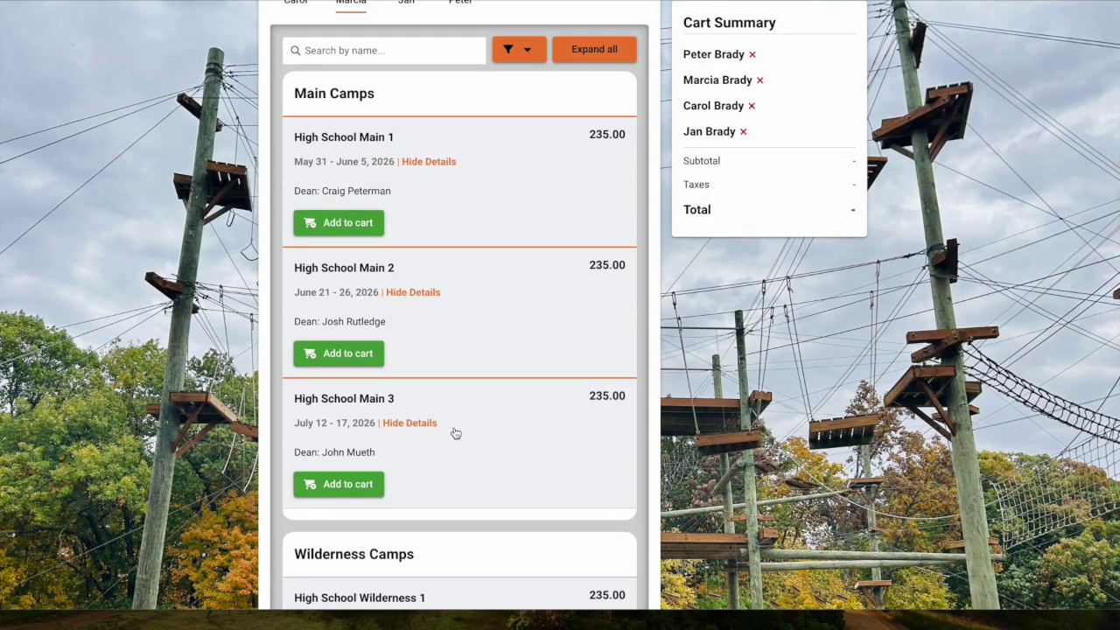
scroll(455, 432, "up", 2)
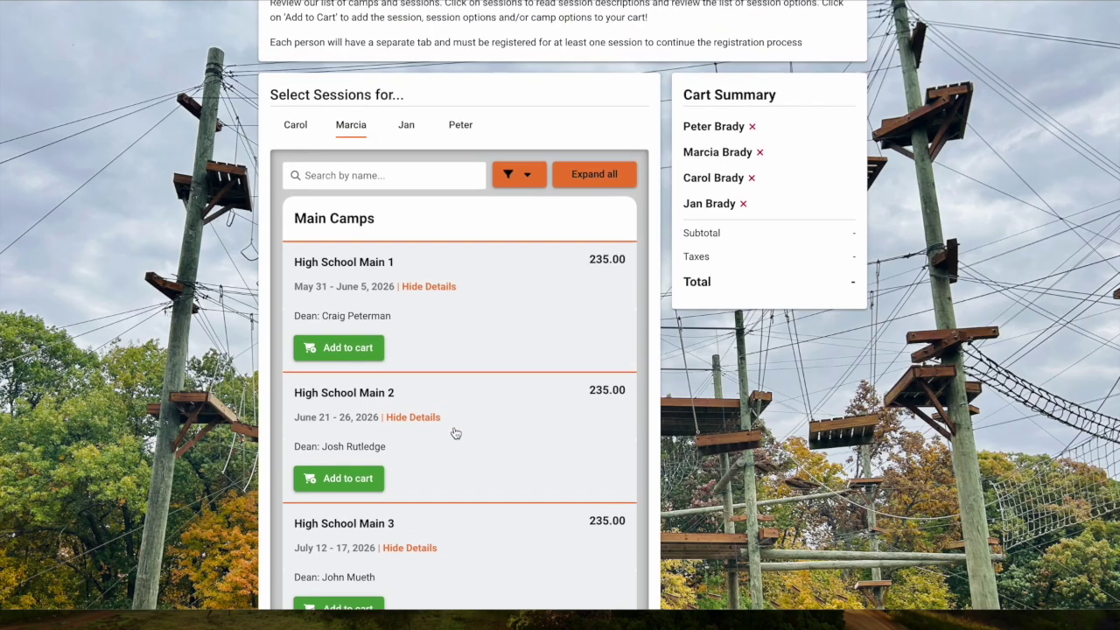
scroll(456, 432, "up", 1)
scroll(455, 432, "down", 2)
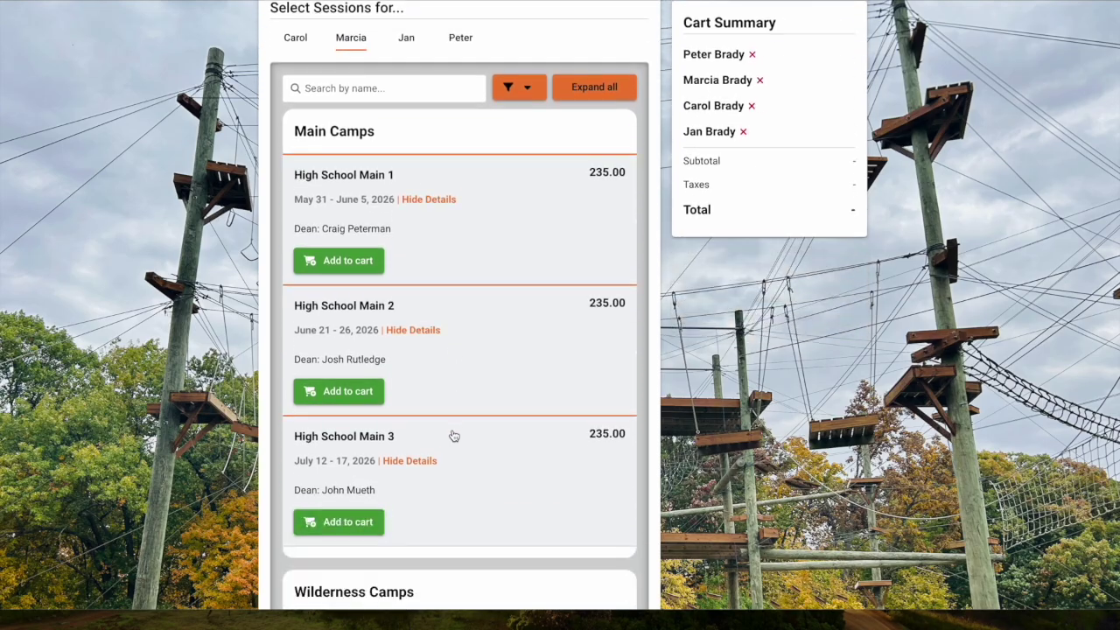
left_click(367, 523)
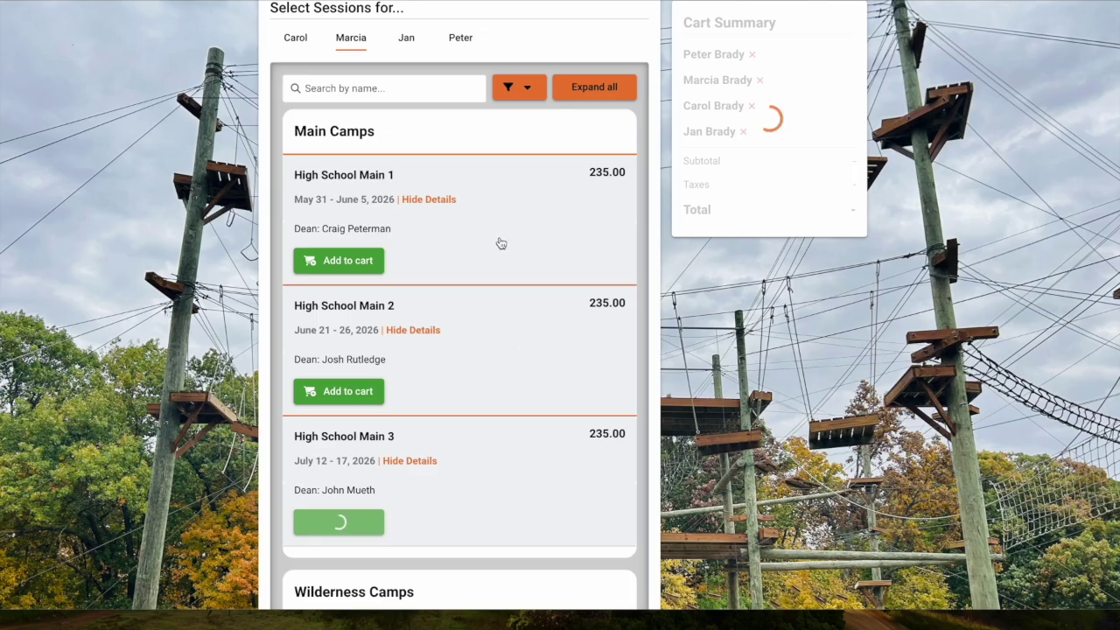
Switch to the second child's sessions and add Rookie Camp, June 28 - July 1, 2026, to the cart.
scroll(501, 244, "up", 1)
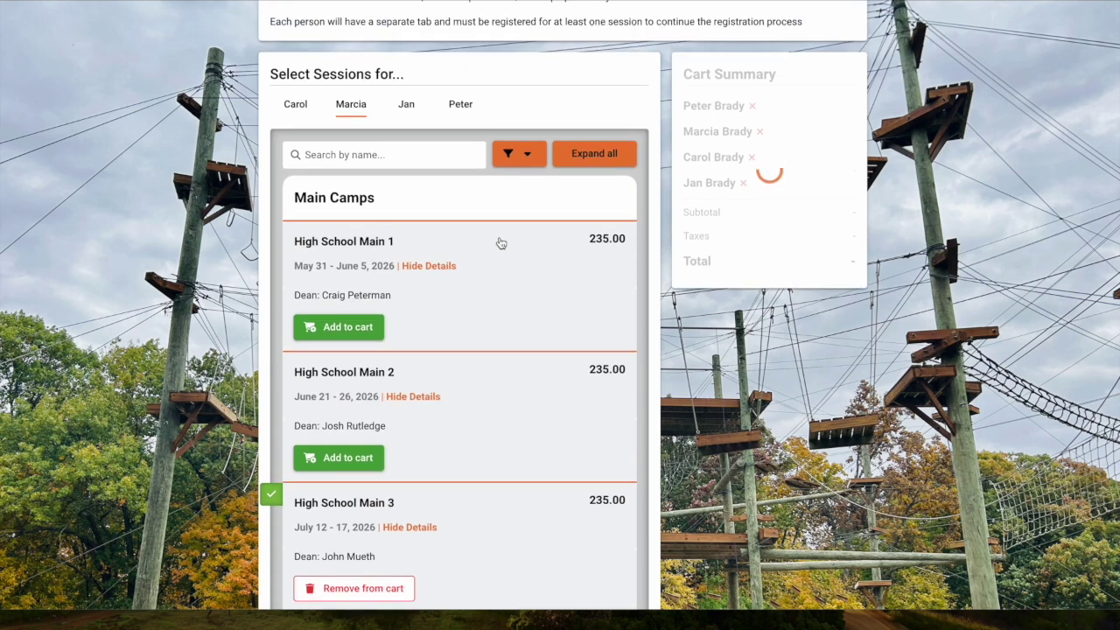
left_click(419, 106)
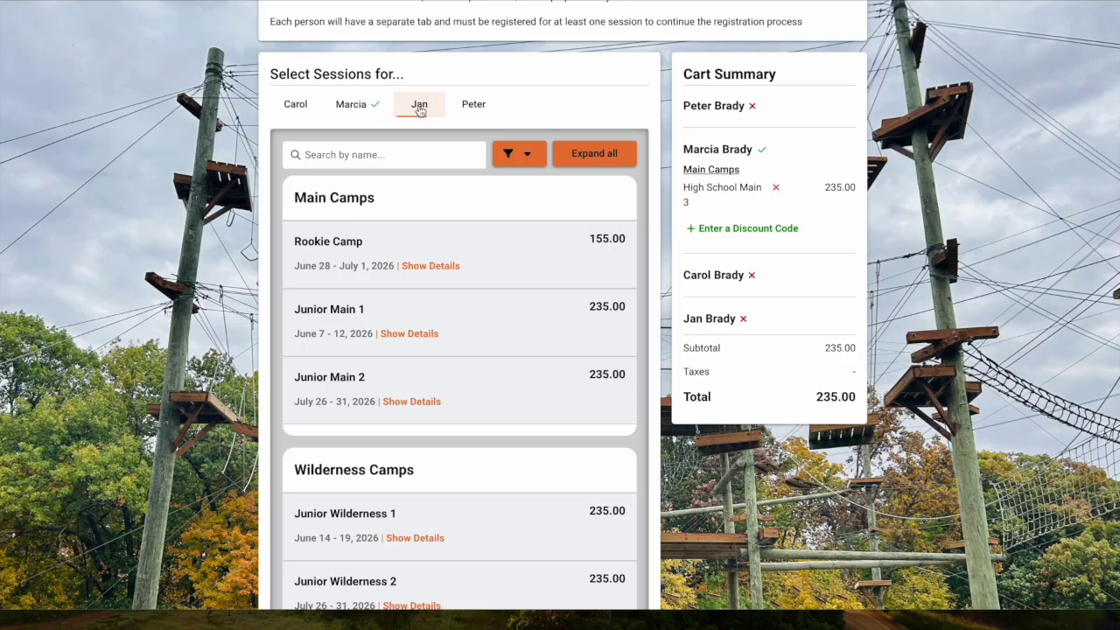
scroll(467, 308, "down", 6)
scroll(467, 308, "up", 5)
scroll(467, 308, "down", 1)
scroll(467, 308, "up", 1)
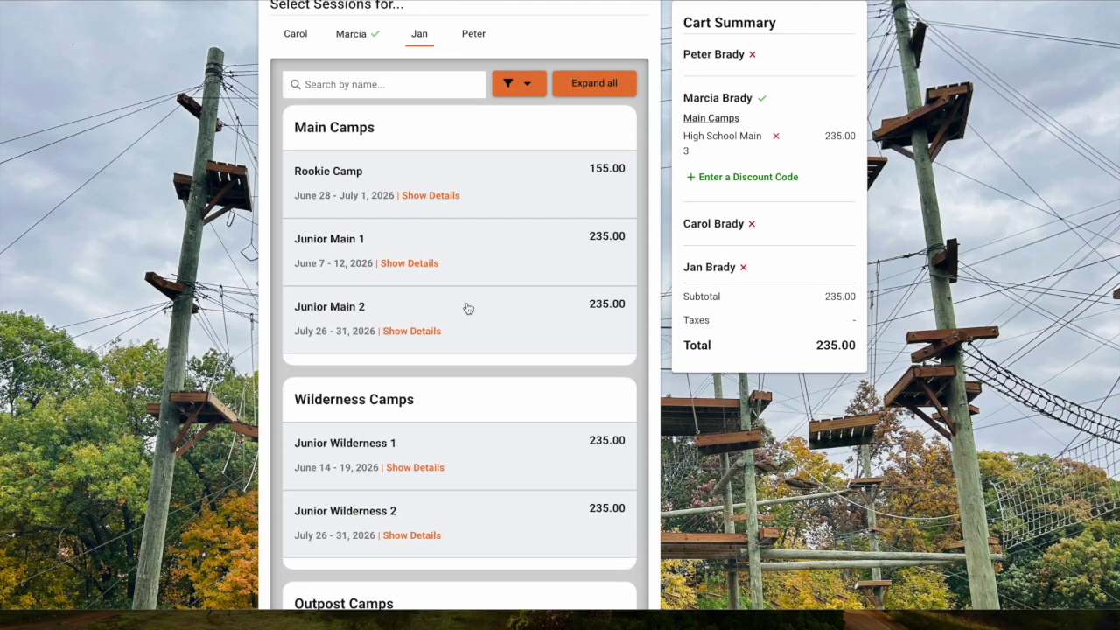
left_click(441, 196)
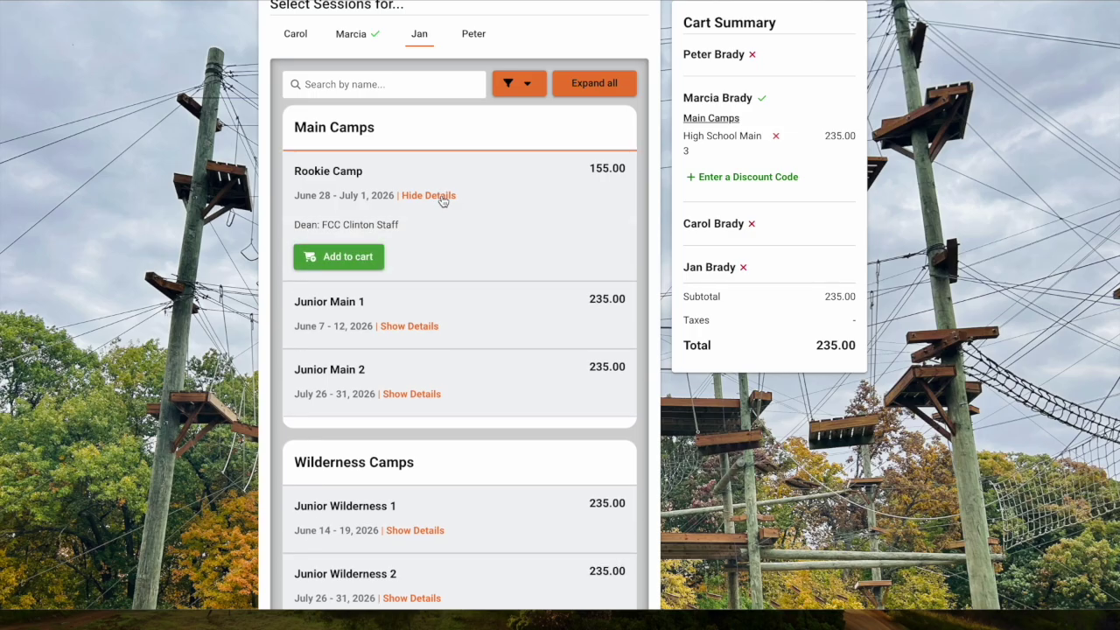
left_click(367, 258)
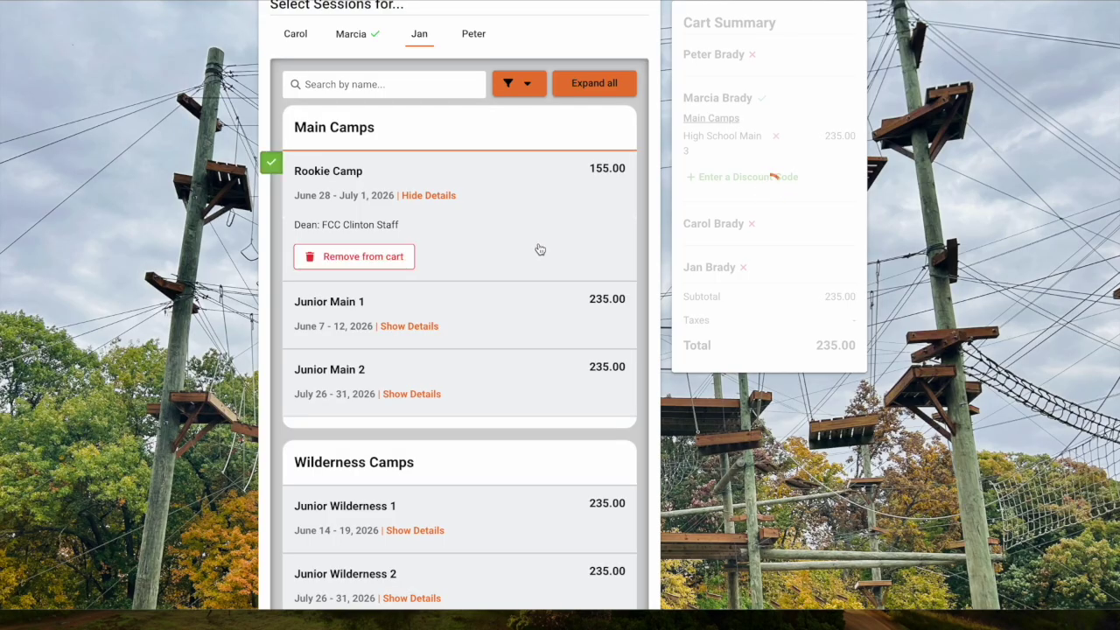
Switch to the third child's sessions and add First Chance Camp, August 2 - 4, 2026, to the cart.
scroll(511, 208, "up", 1)
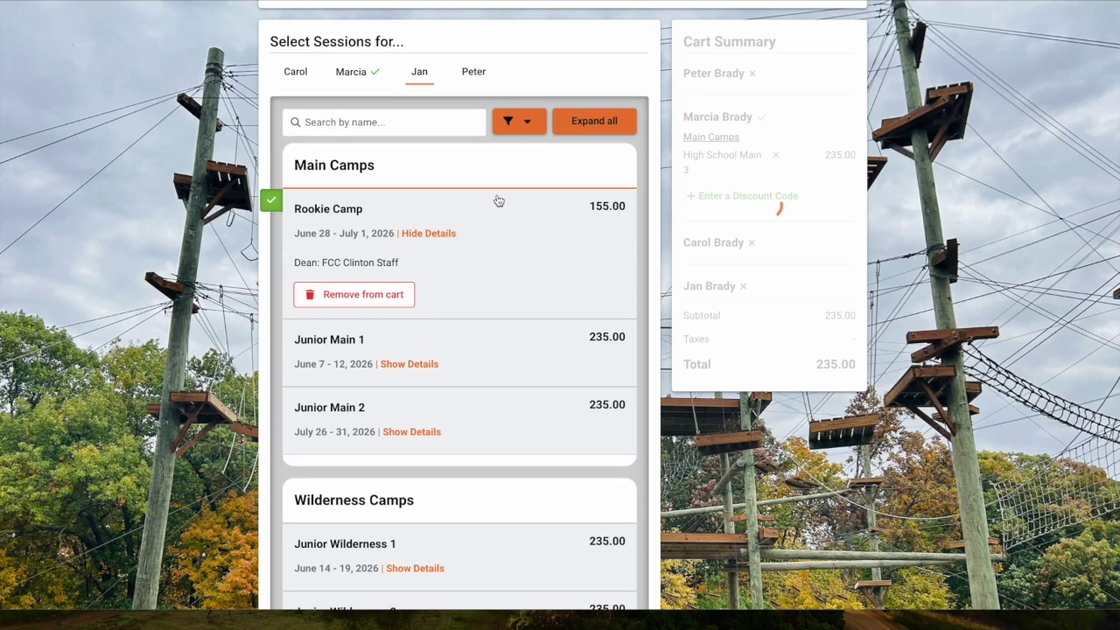
left_click(488, 73)
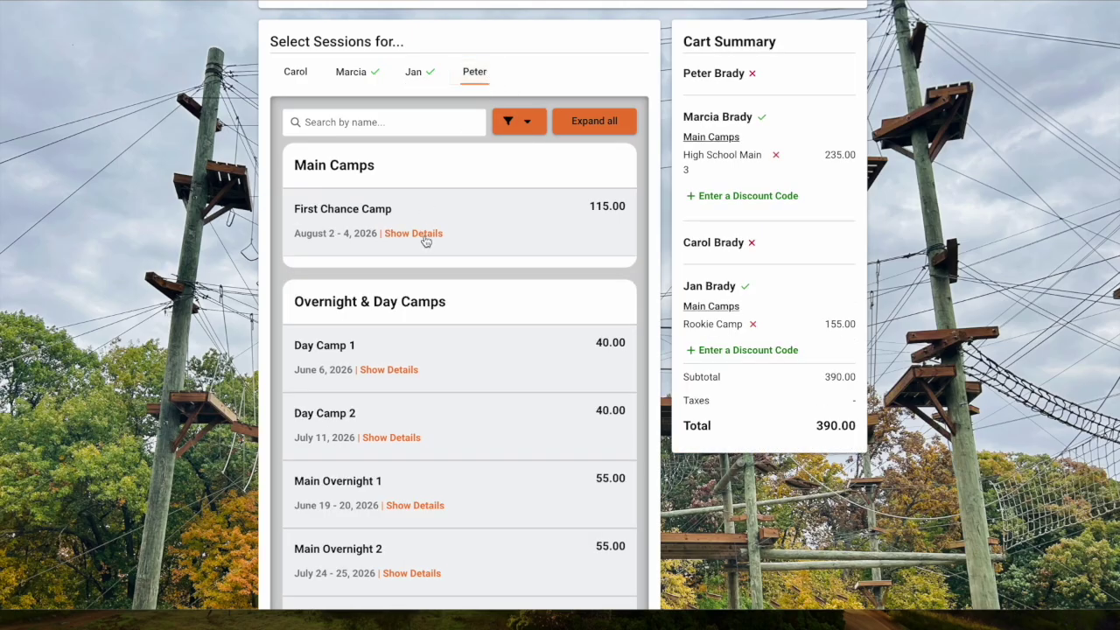
scroll(426, 243, "down", 2)
scroll(426, 241, "down", 4)
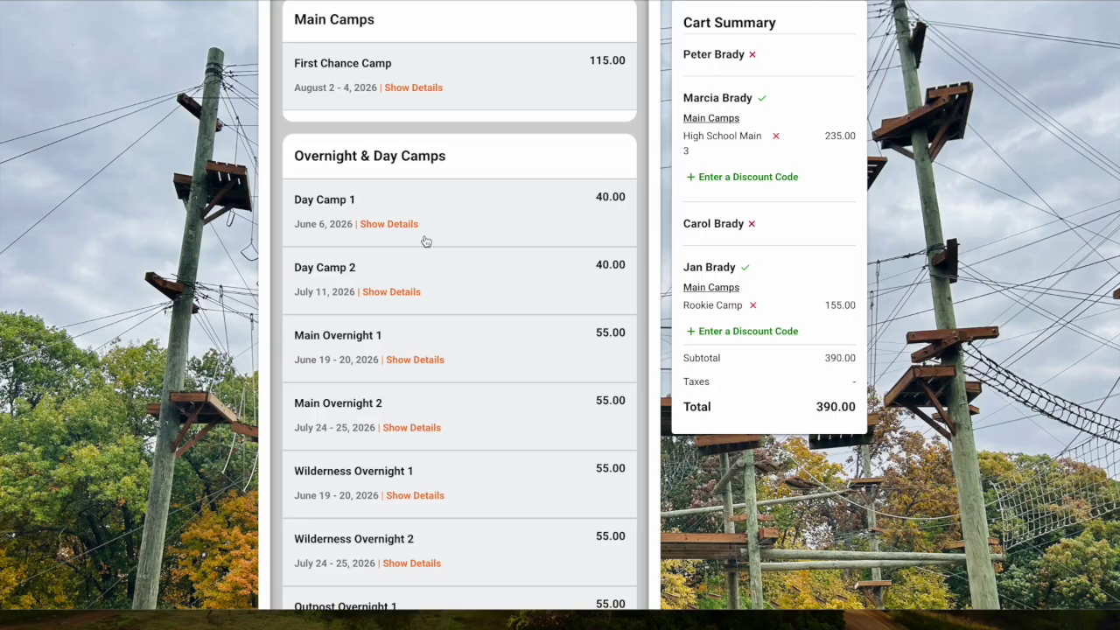
scroll(426, 241, "down", 5)
scroll(426, 241, "up", 10)
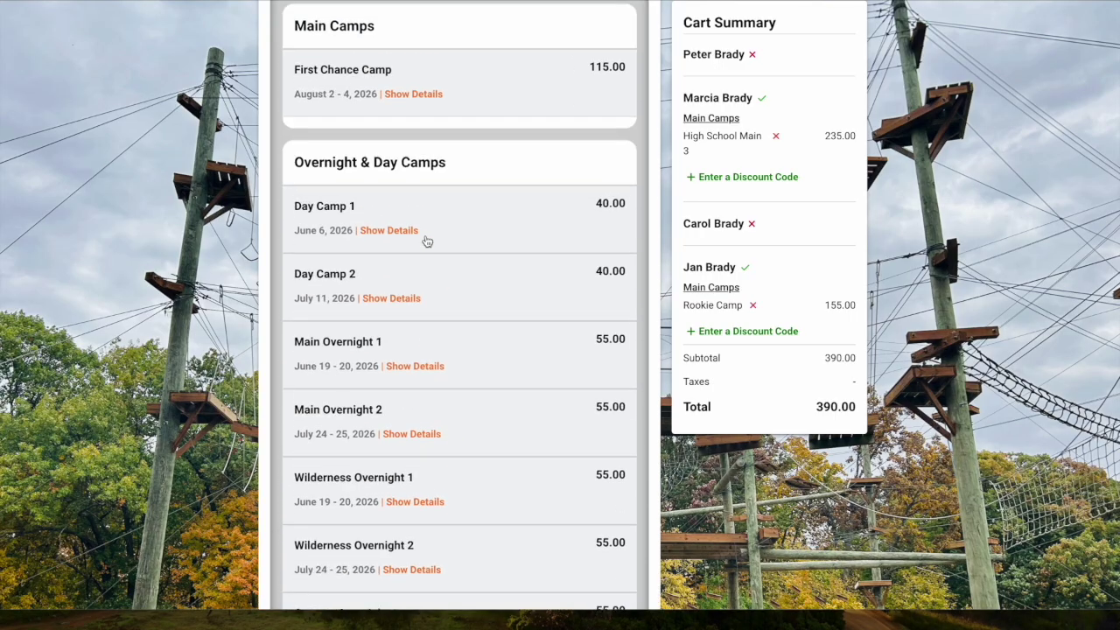
left_click(426, 183)
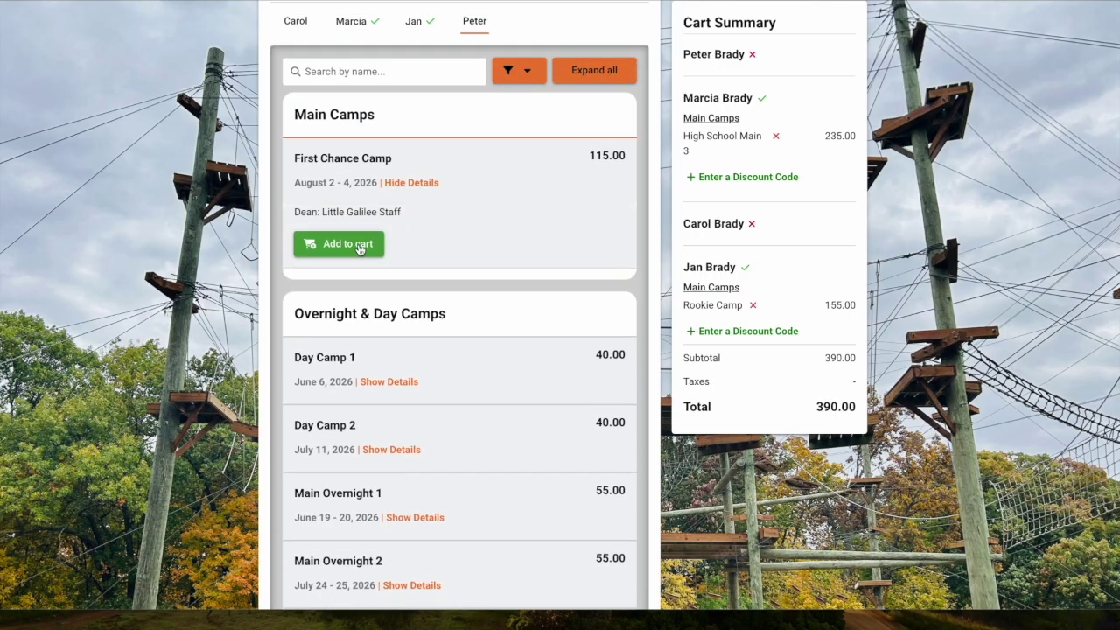
left_click(360, 250)
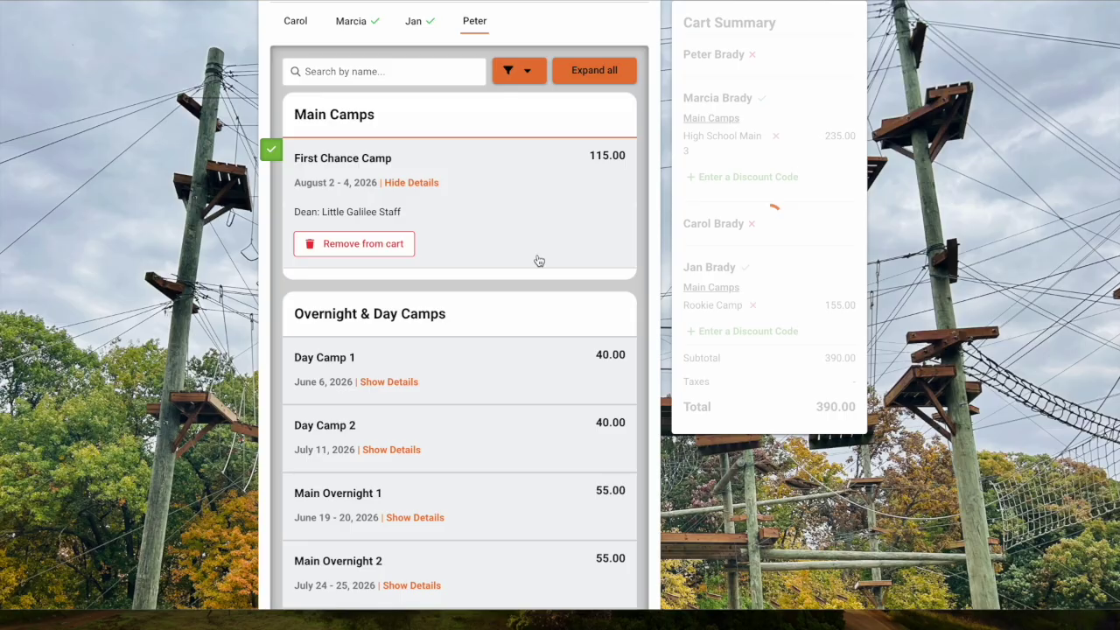
Open the discount code entry for each of the three children in the cart summary.
scroll(539, 261, "up", 1)
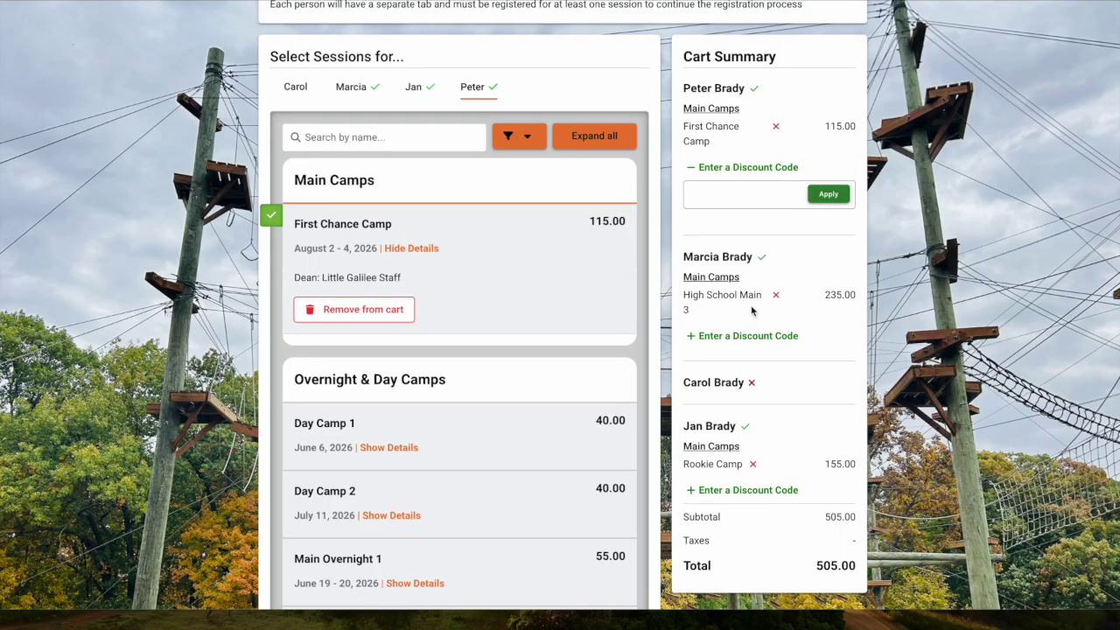
left_click(751, 336)
scroll(762, 385, "down", 2)
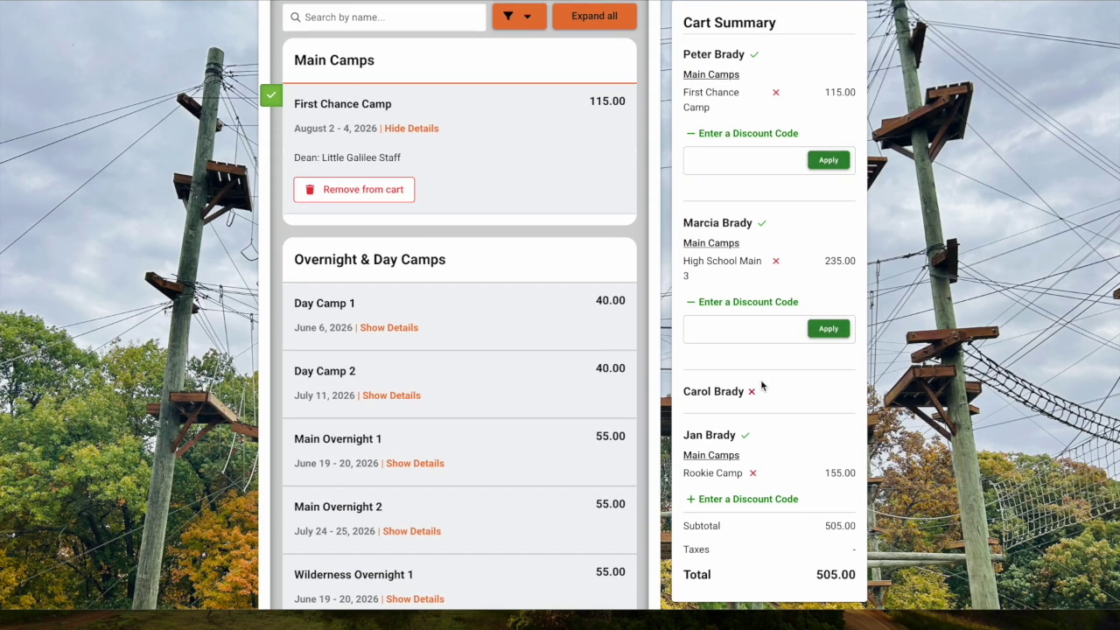
left_click(764, 500)
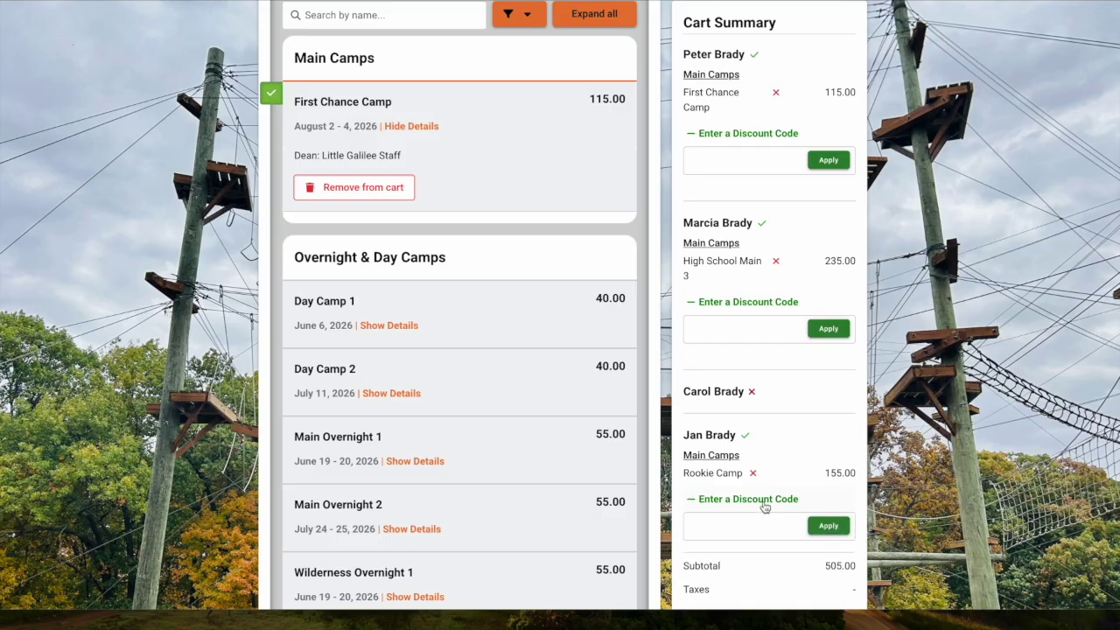
Try to continue to the canteen stage with sessions chosen only for the three children.
scroll(777, 506, "down", 1)
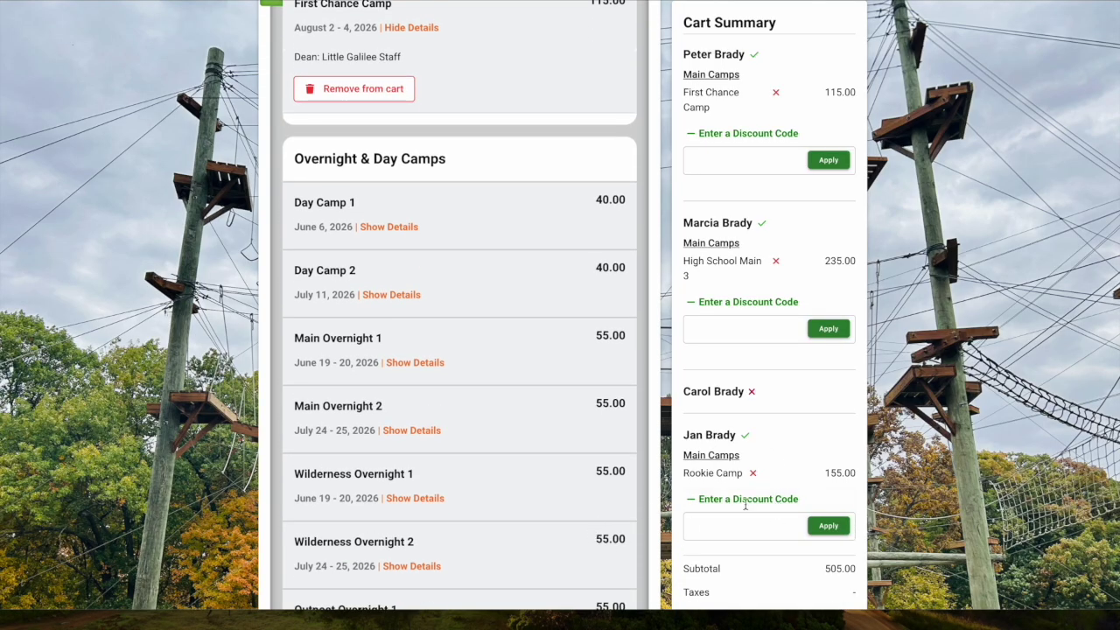
scroll(615, 479, "down", 3)
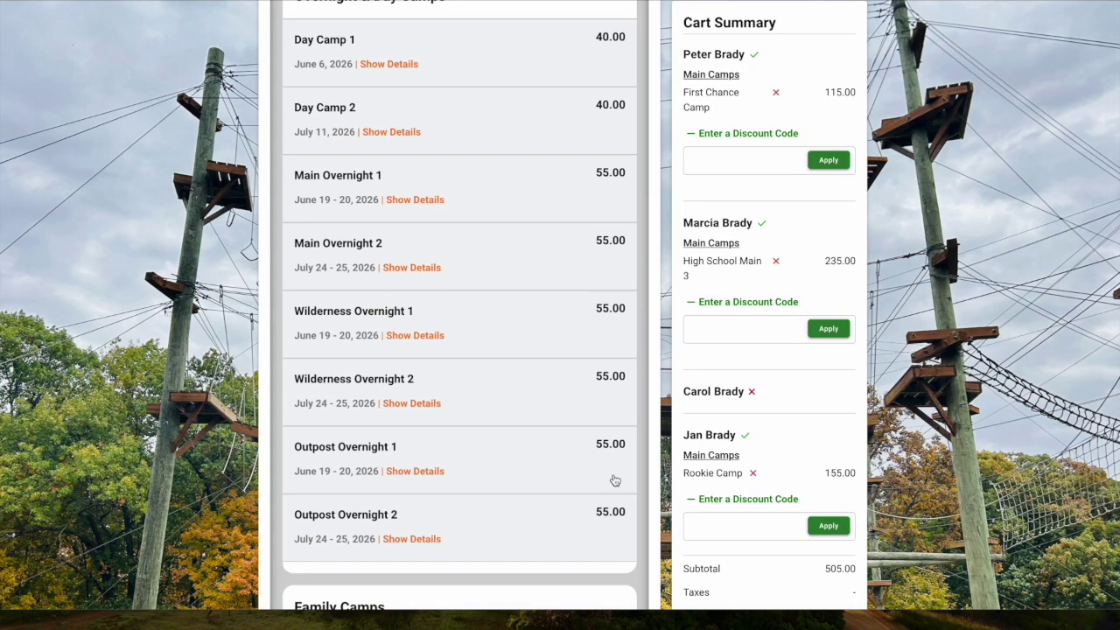
scroll(633, 497, "down", 3)
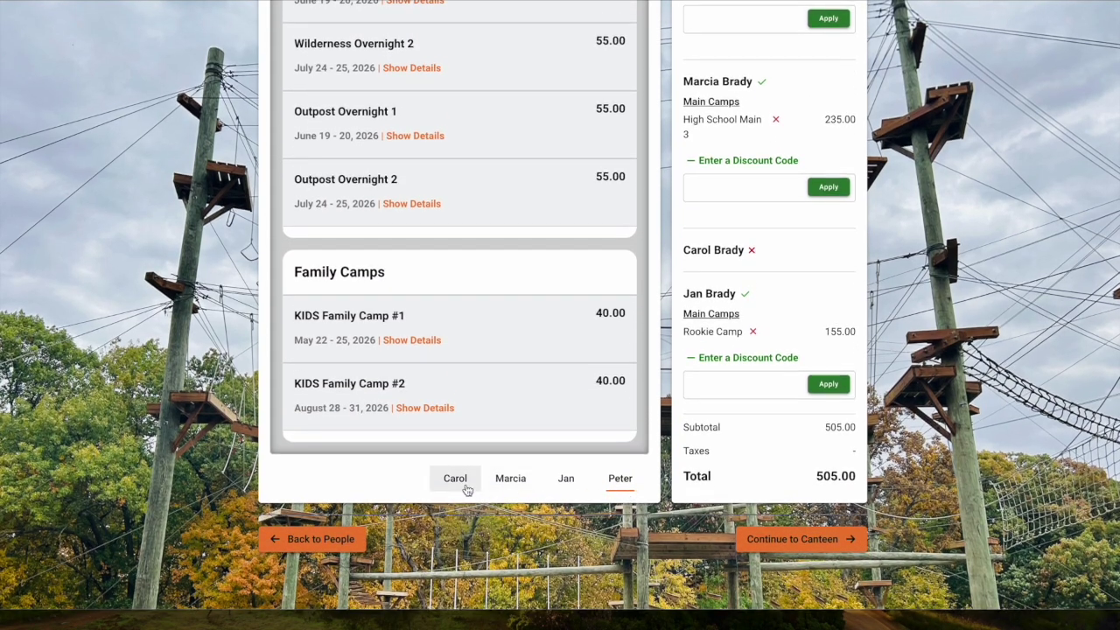
left_click(763, 546)
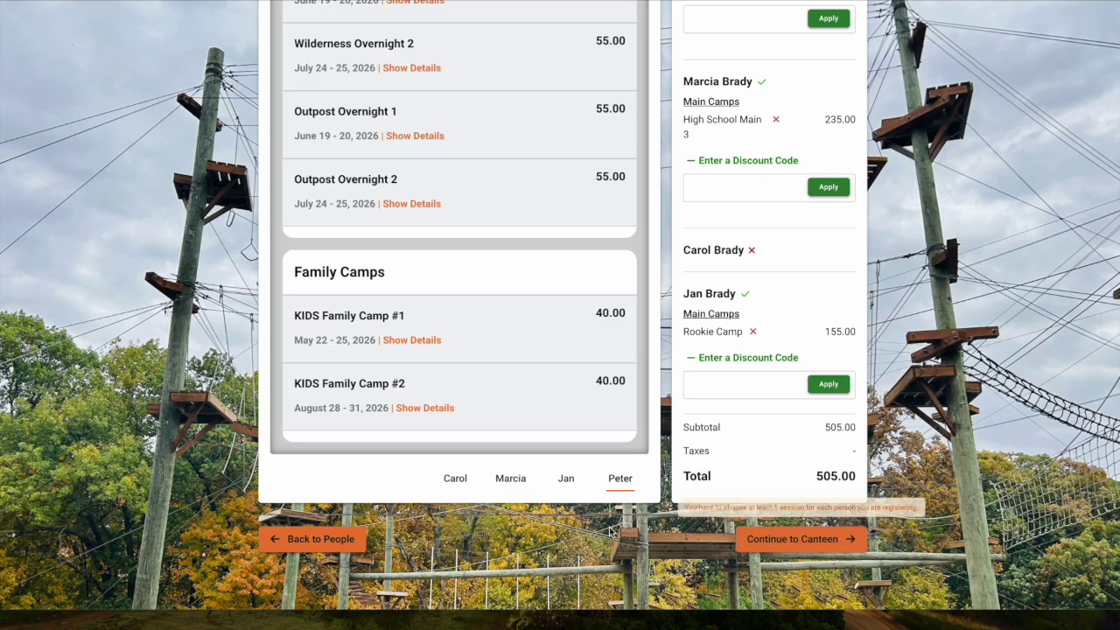
scroll(669, 336, "up", 8)
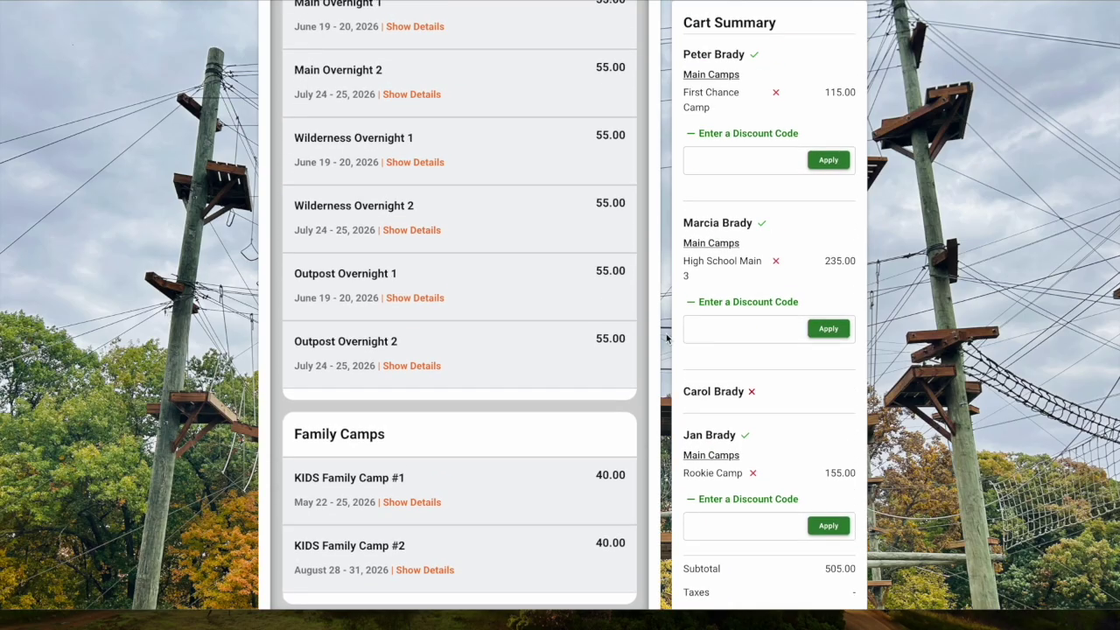
scroll(673, 306, "up", 3)
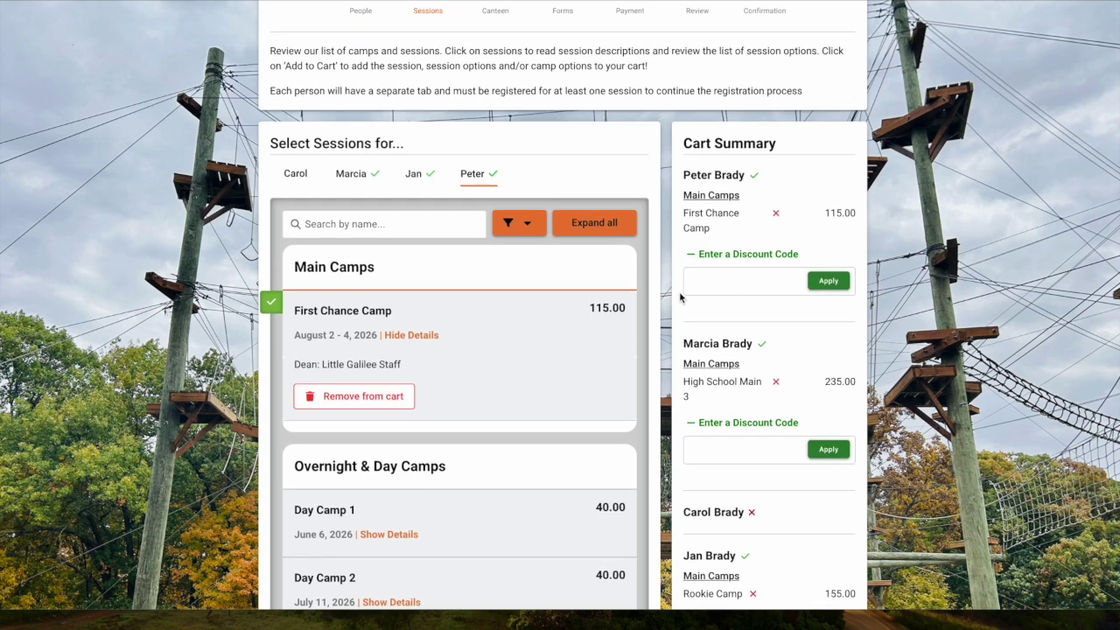
Check the family camps offered to the parent, and remove the parent without a session from the cart summary.
left_click(296, 201)
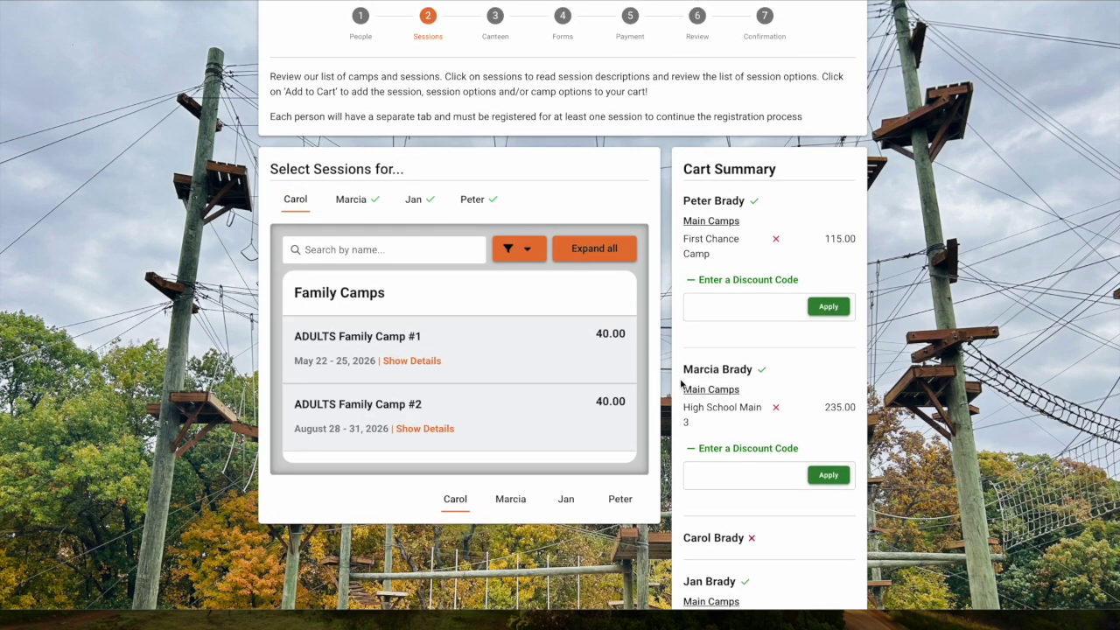
scroll(685, 420, "down", 3)
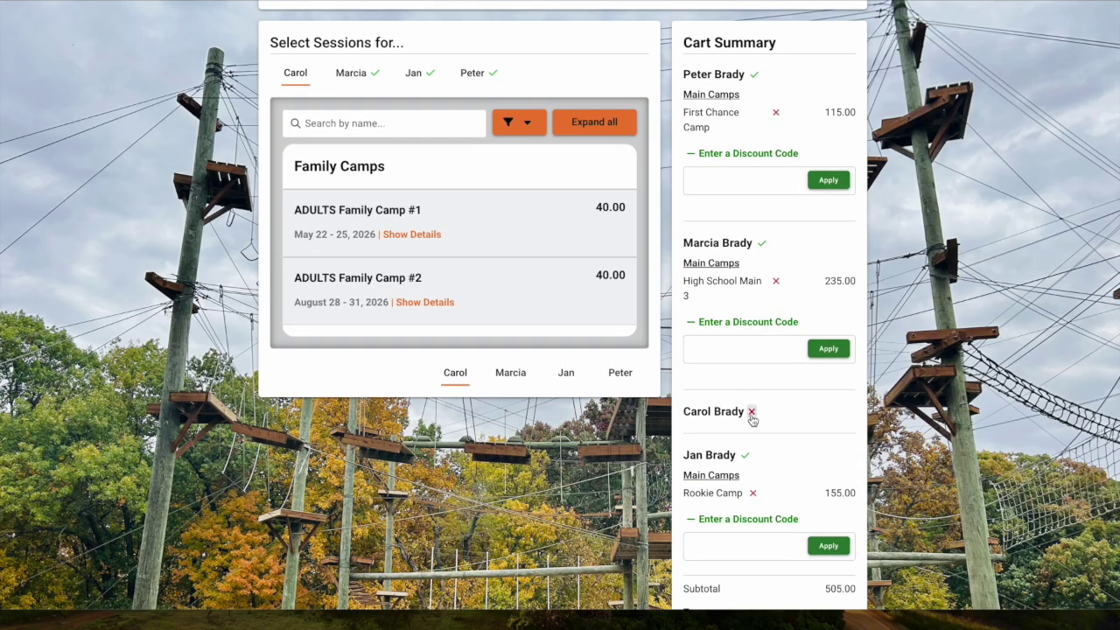
left_click(751, 413)
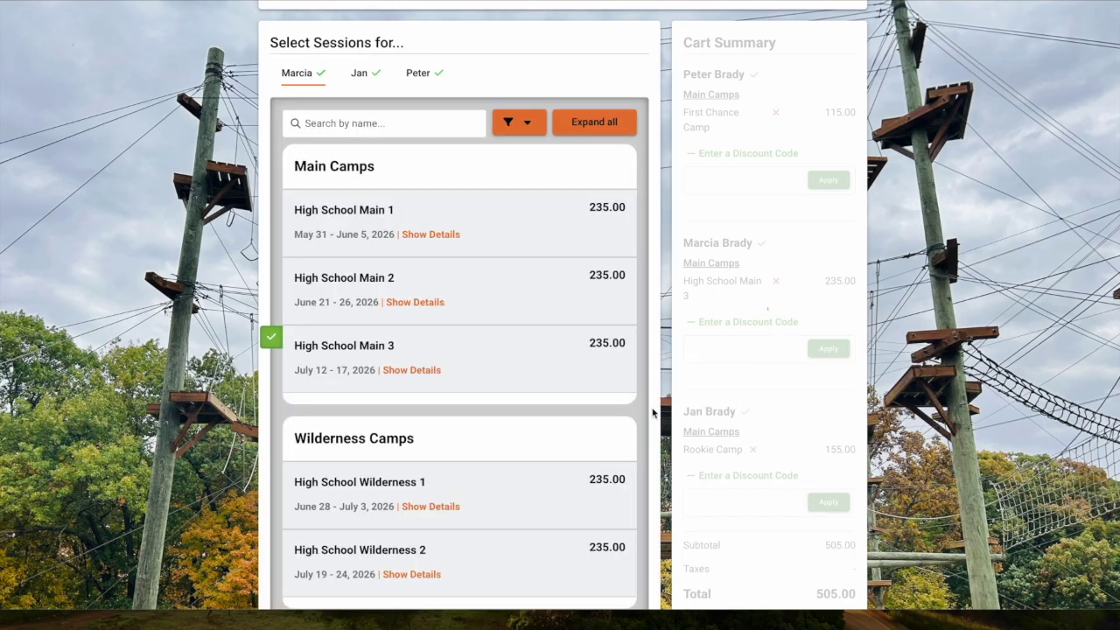
Continue to the canteen stage with the three children's sessions in the cart.
scroll(730, 511, "down", 6)
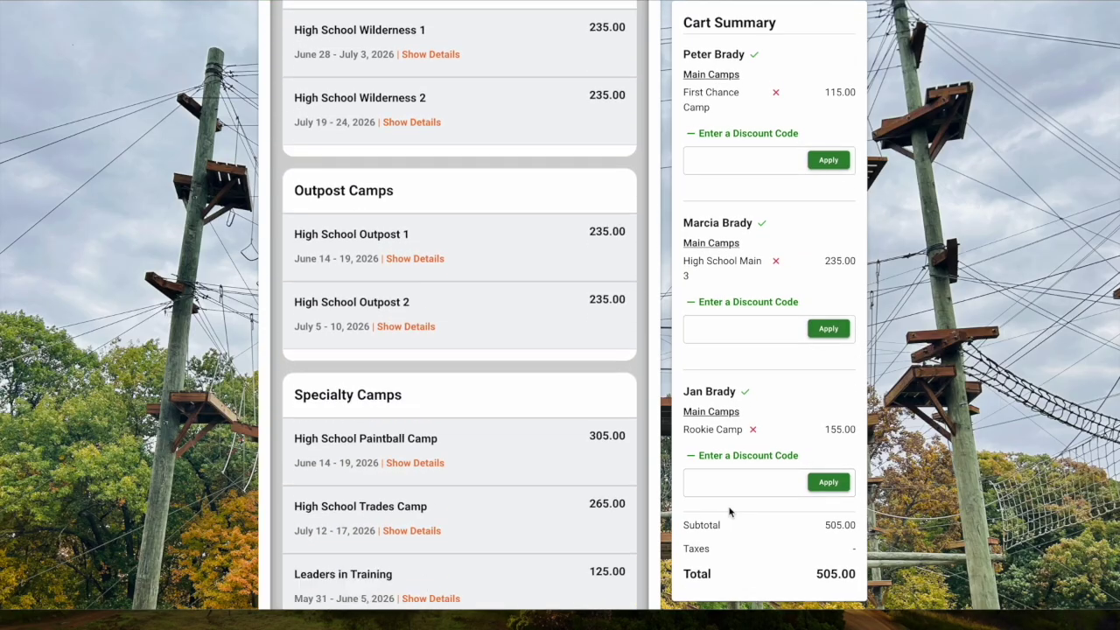
scroll(735, 516, "down", 3)
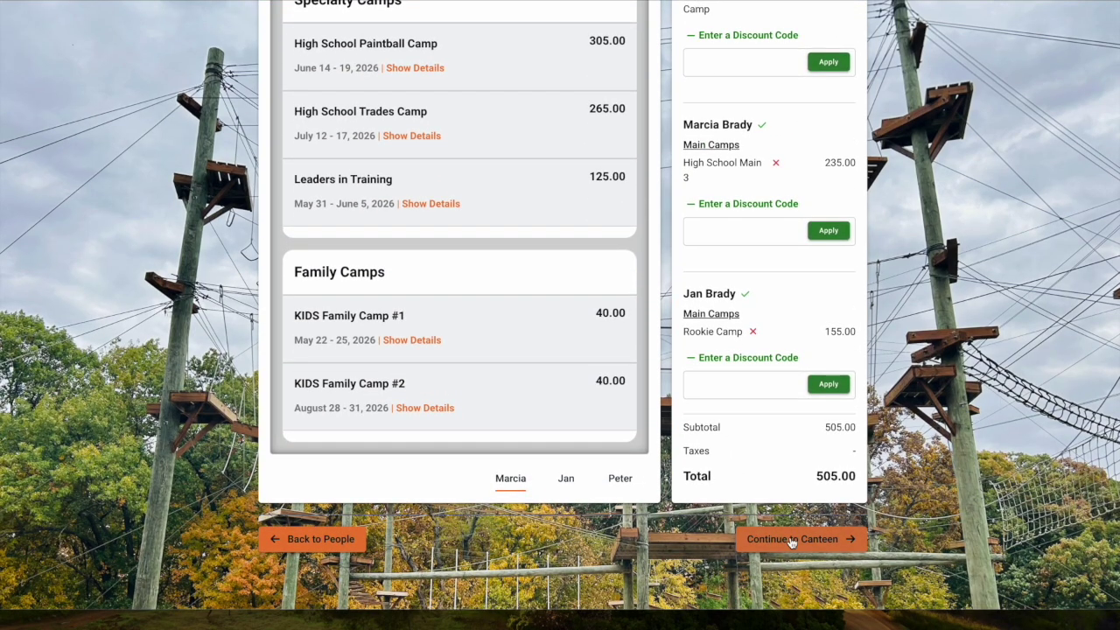
left_click(792, 539)
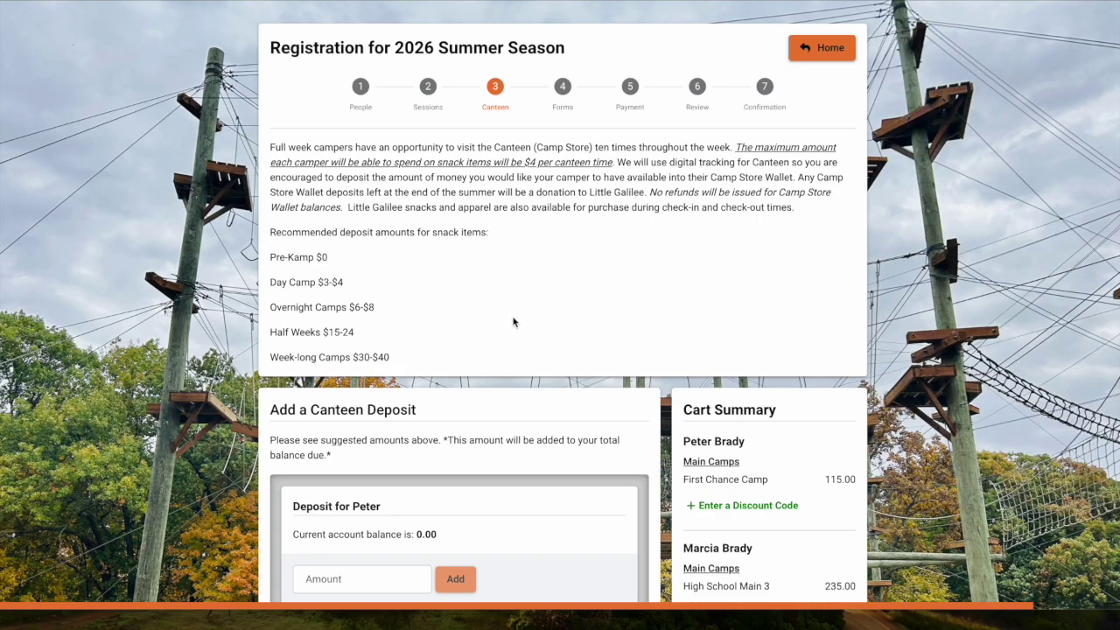
Review the recommended canteen amounts and add a 15.00 deposit for the child attending First Chance Camp.
scroll(590, 383, "down", 2)
scroll(590, 382, "up", 1)
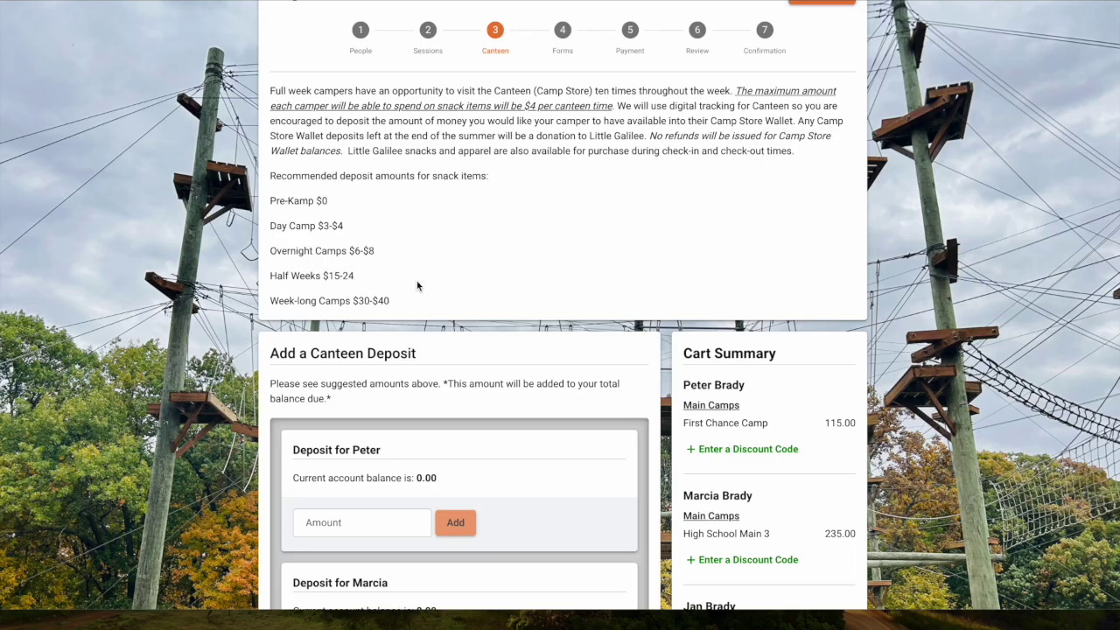
scroll(416, 285, "down", 3)
scroll(416, 286, "down", 1)
scroll(416, 286, "up", 1)
scroll(416, 286, "down", 1)
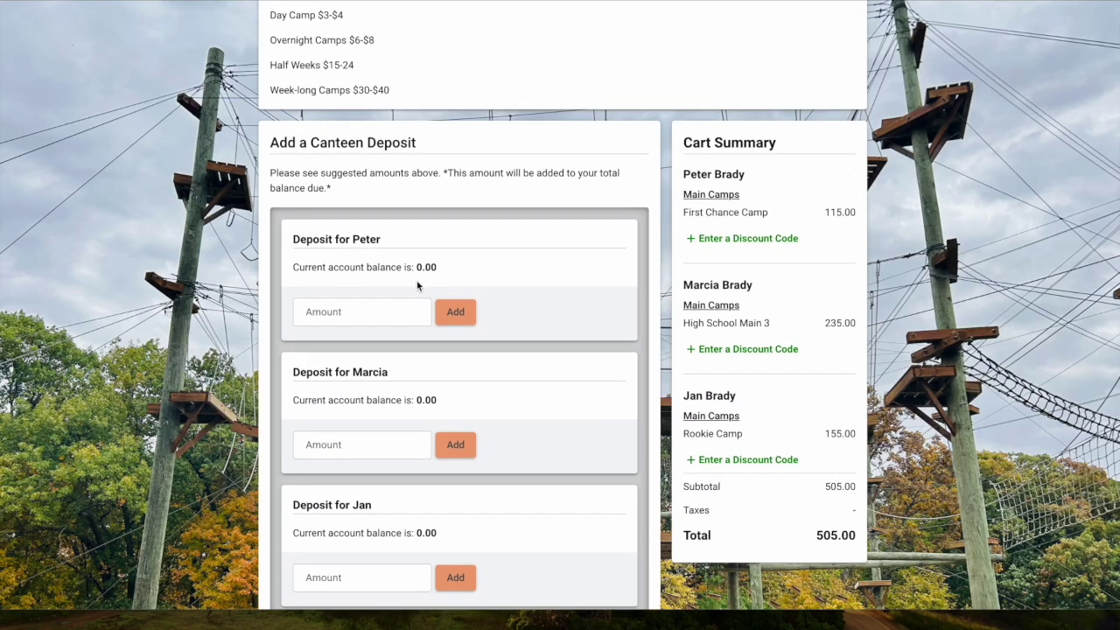
scroll(417, 285, "up", 1)
left_click(355, 391)
type("15")
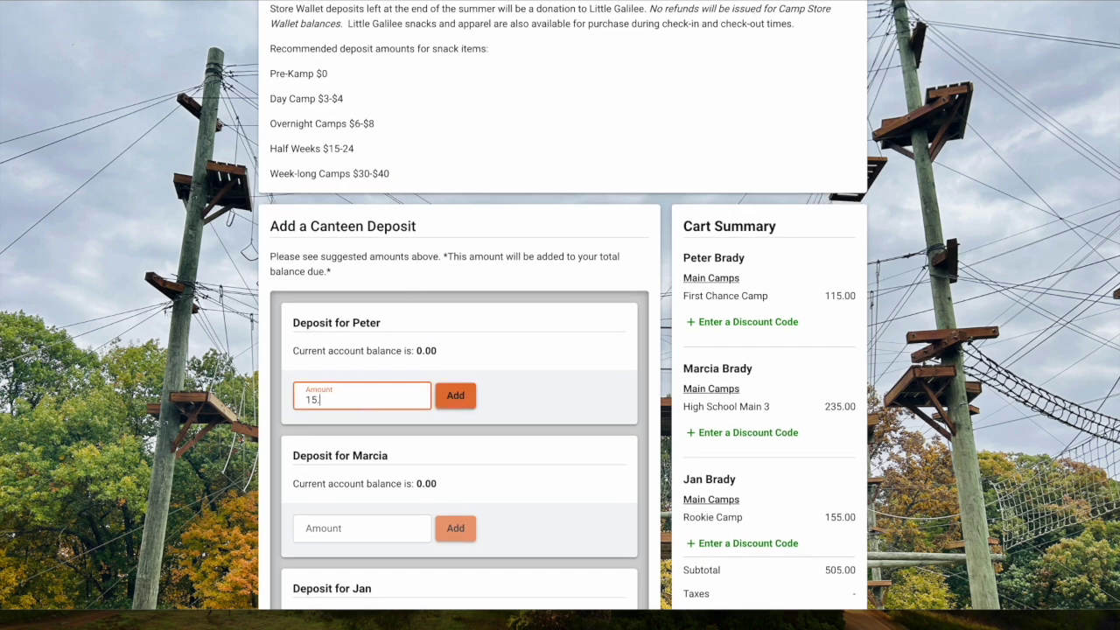
left_click(456, 395)
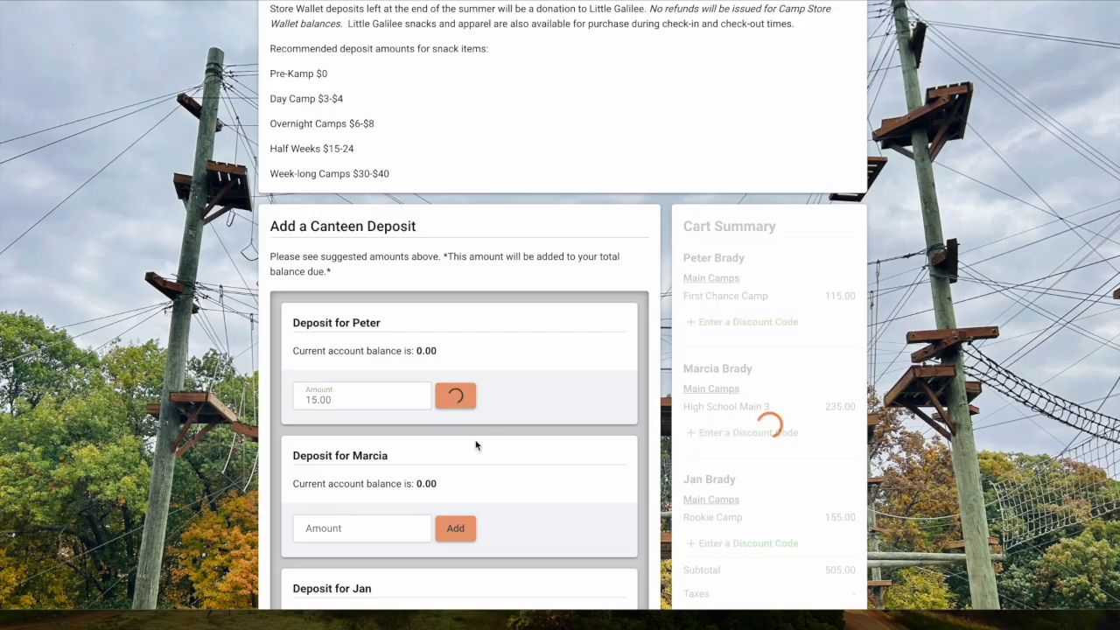
Add a 30.00 canteen deposit for the child attending High School Main 3.
scroll(468, 455, "down", 1)
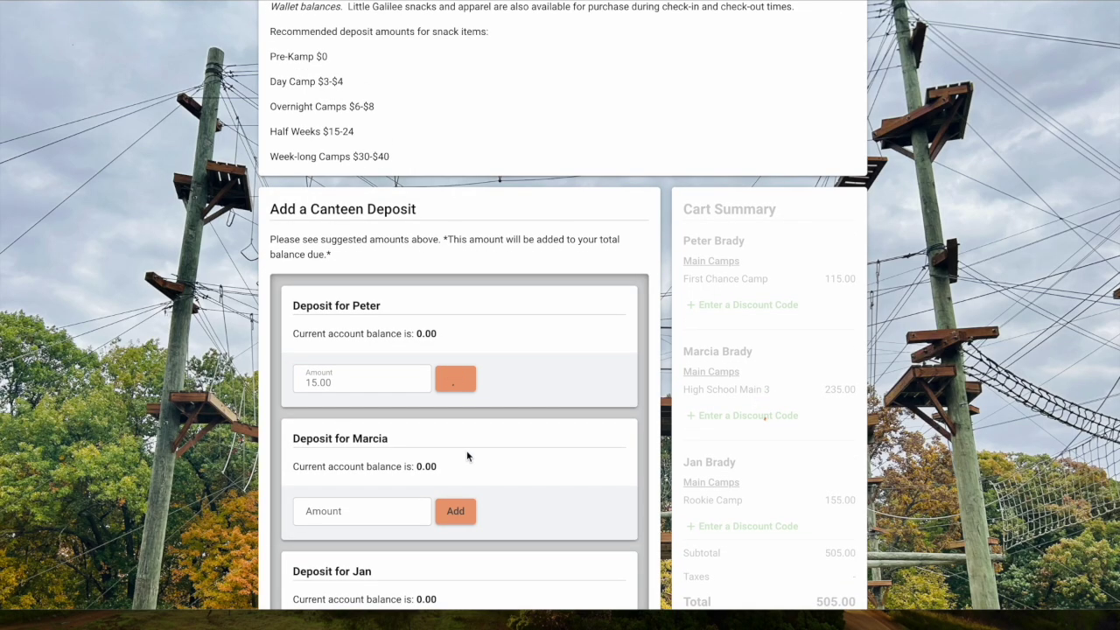
scroll(468, 455, "down", 1)
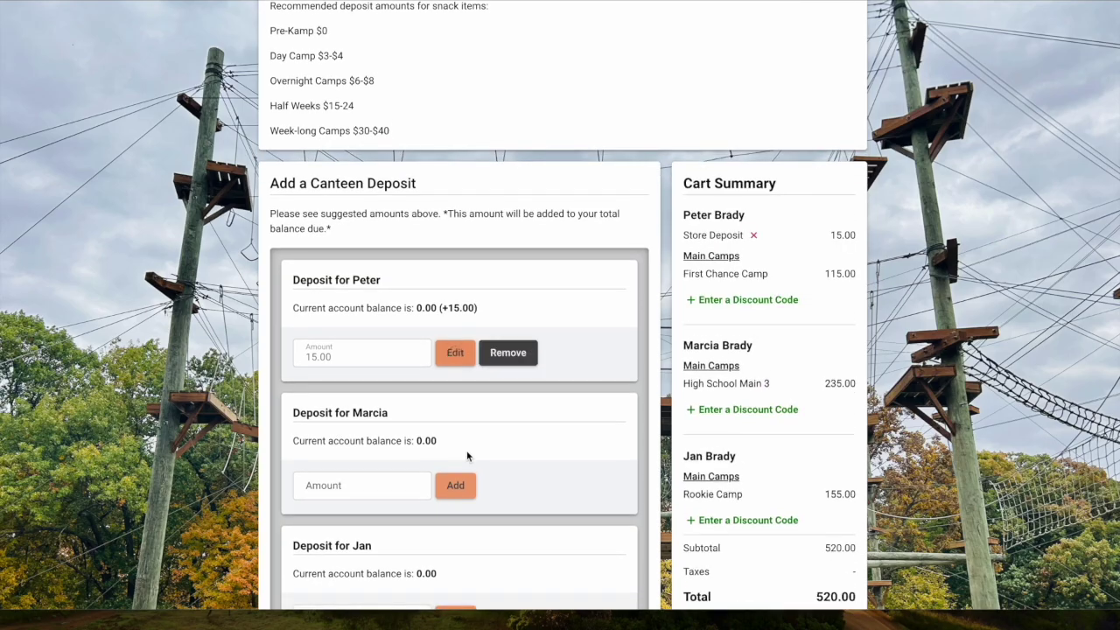
left_click(371, 495)
type("3")
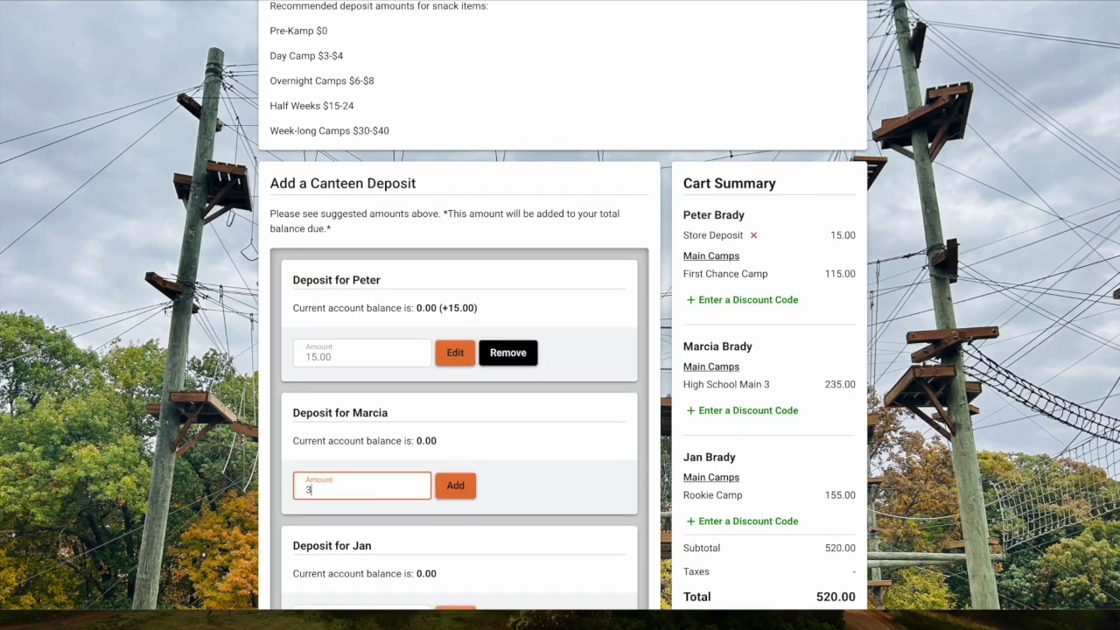
type("0.00")
left_click(455, 487)
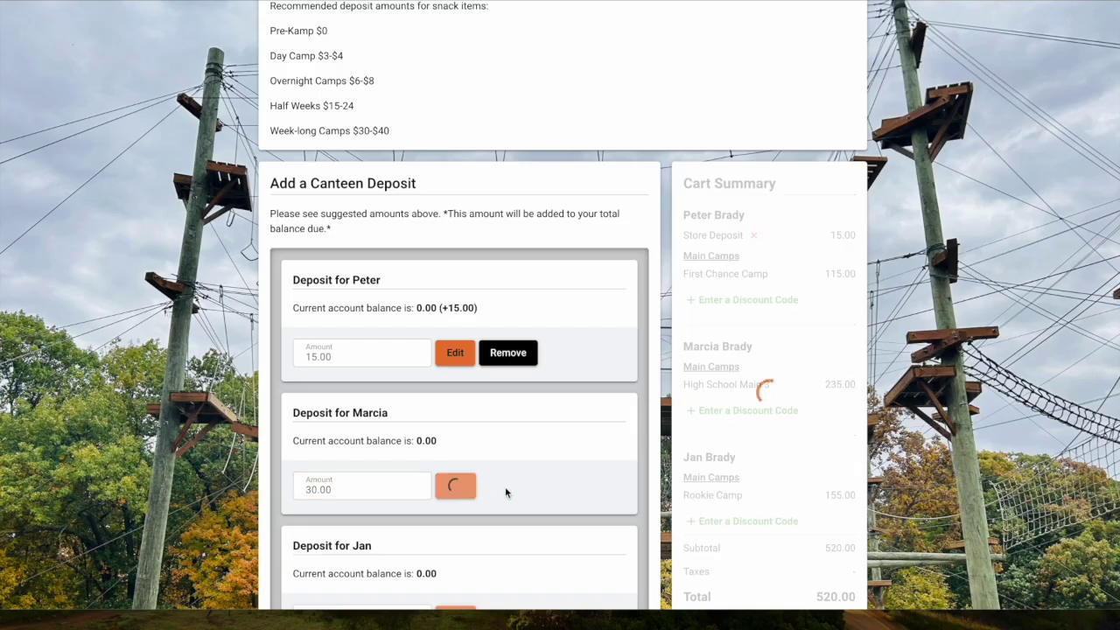
Add a 15.00 canteen deposit for the child attending Rookie Camp.
scroll(501, 492, "down", 1)
scroll(506, 493, "up", 1)
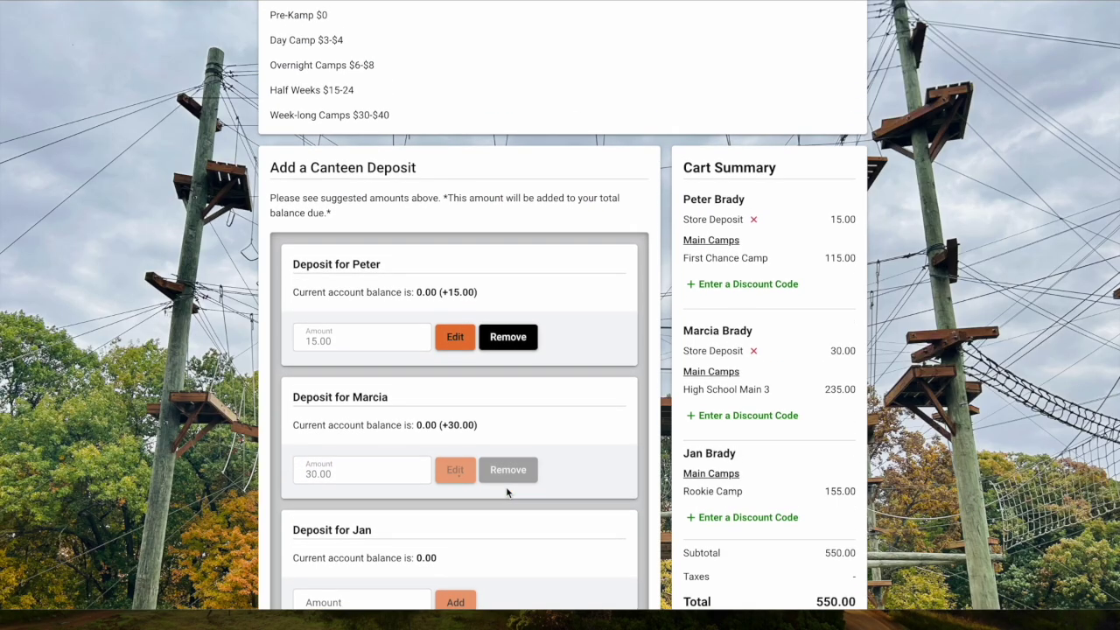
scroll(505, 492, "down", 2)
left_click(406, 505)
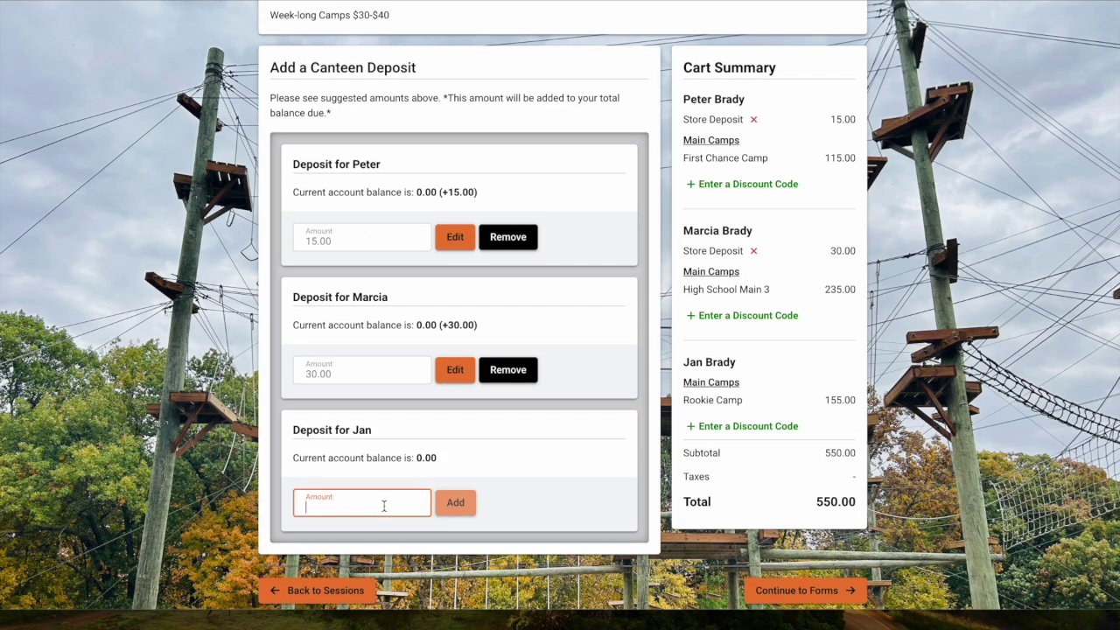
type("15.00")
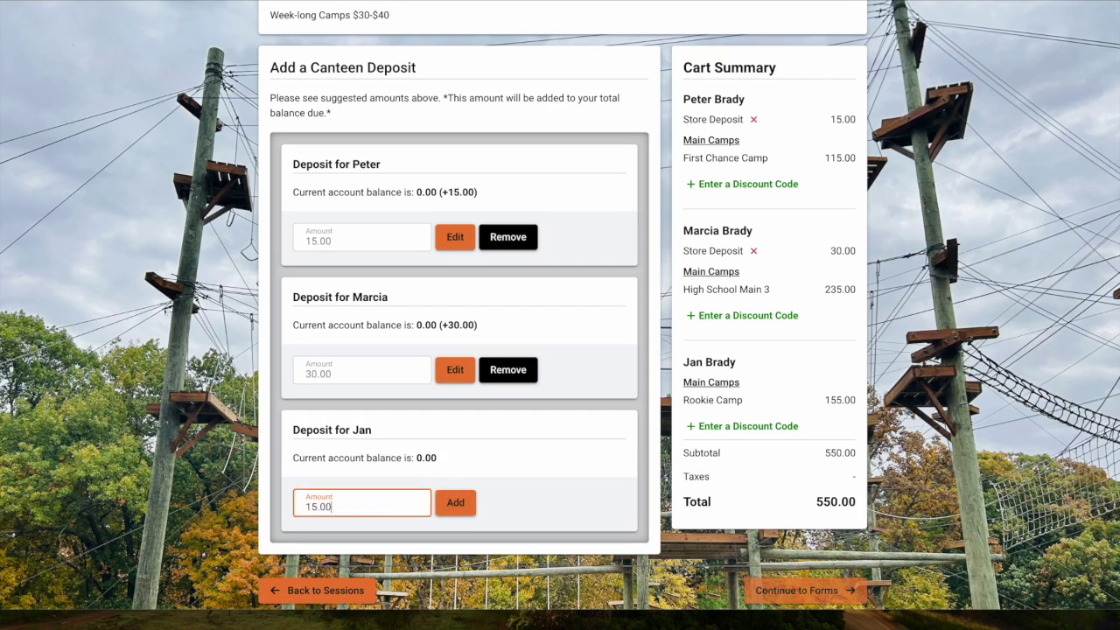
left_click(456, 503)
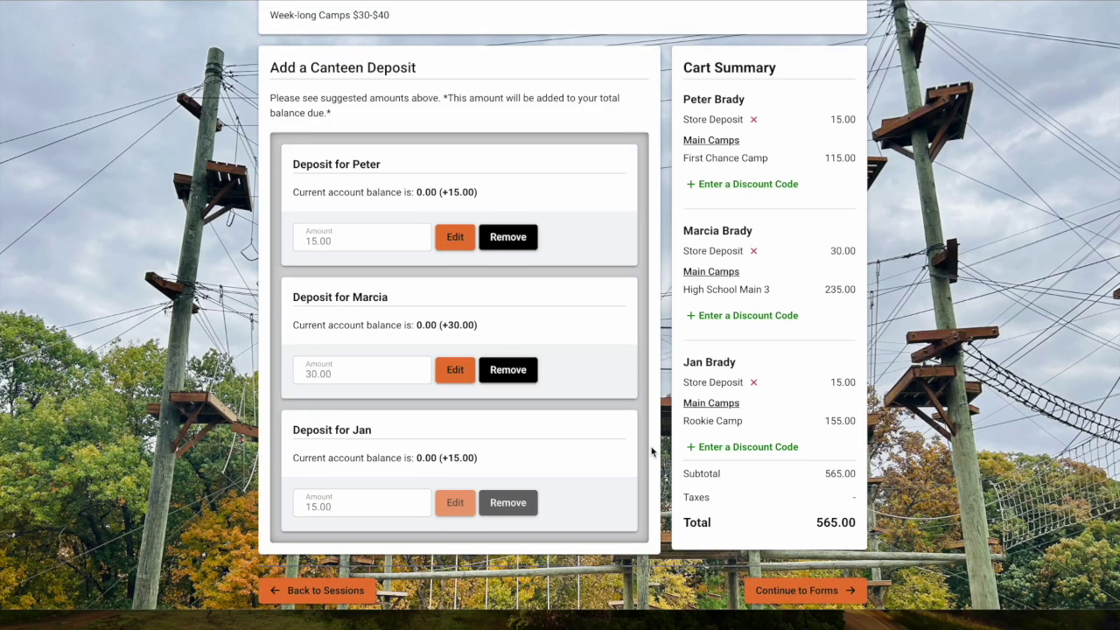
Continue to the forms stage and open the mandatory Household Form.
scroll(662, 480, "down", 2)
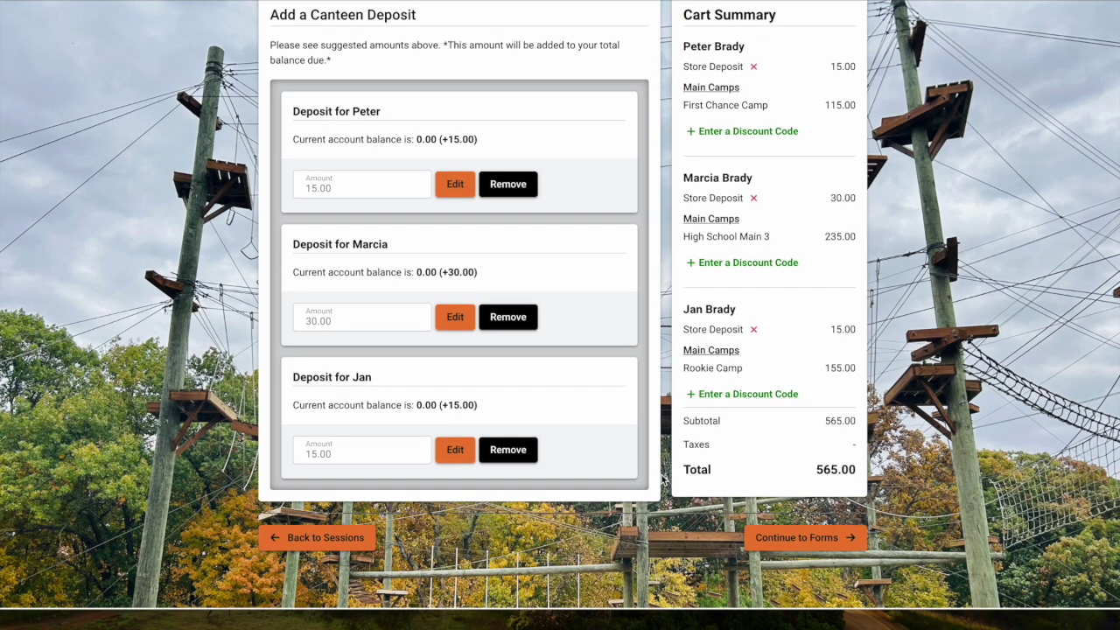
left_click(819, 540)
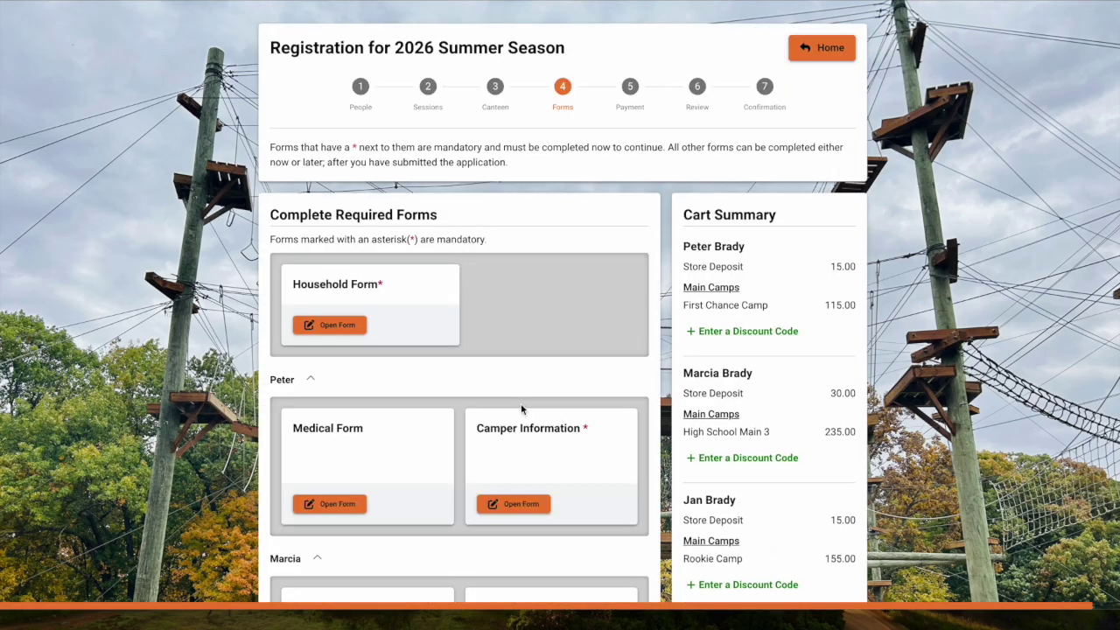
left_click(352, 330)
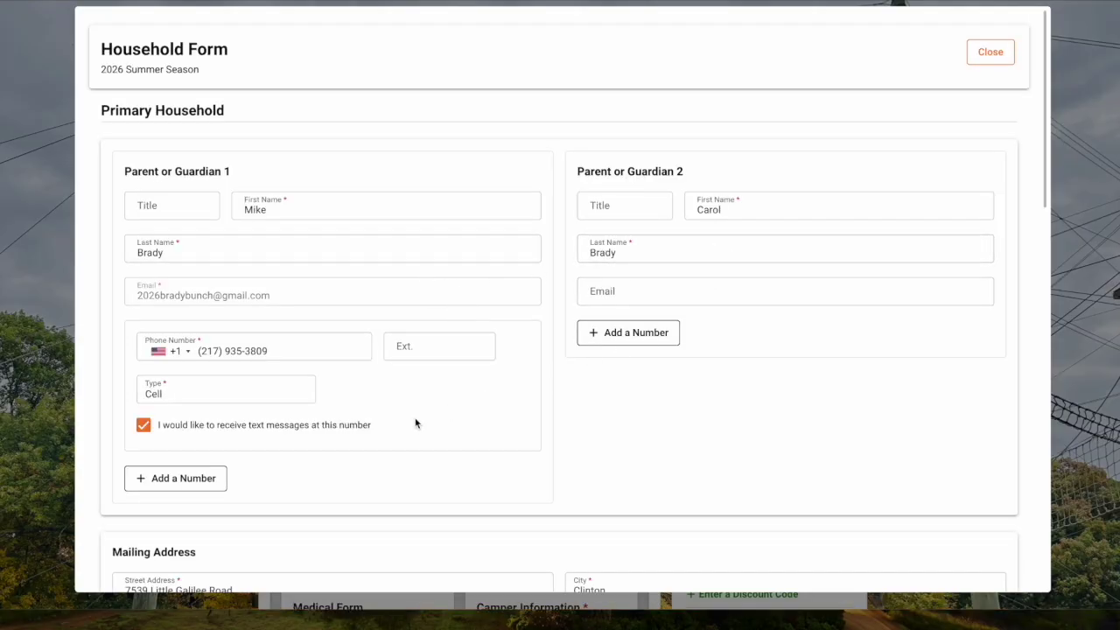
Add a phone number for Parent or Guardian 2, set its type to Cell and opt in to text messages.
scroll(416, 424, "down", 1)
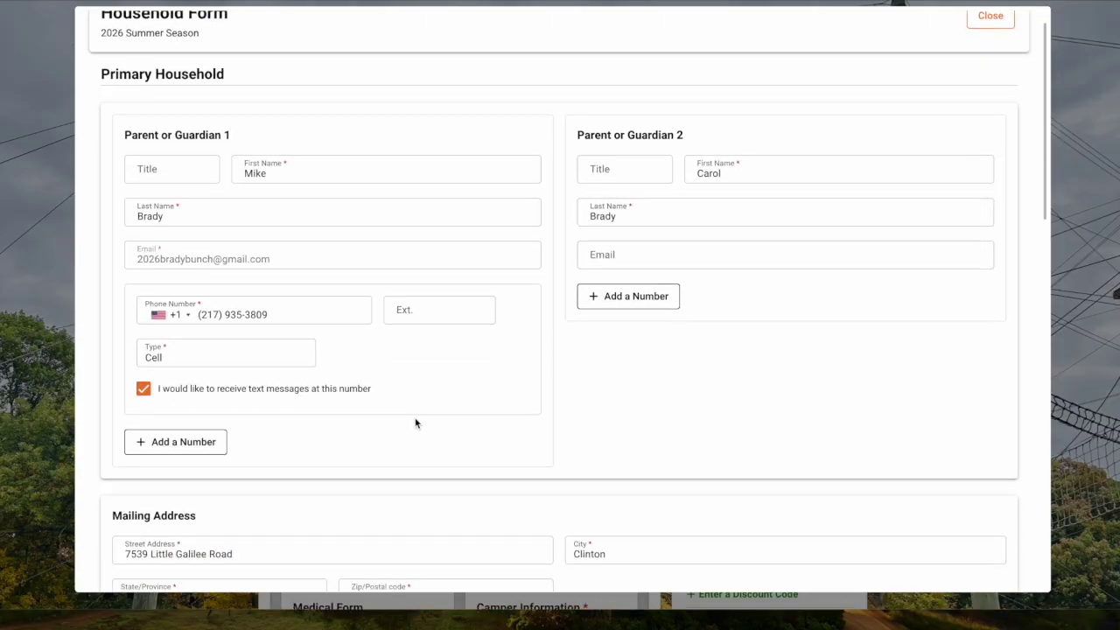
left_click(625, 298)
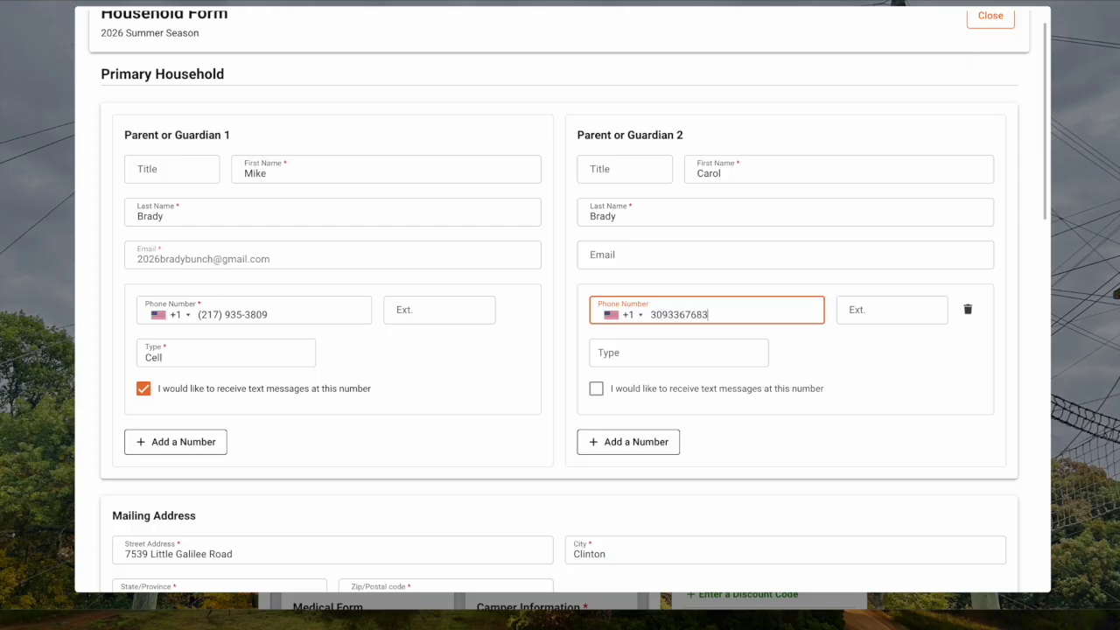
left_click(691, 352)
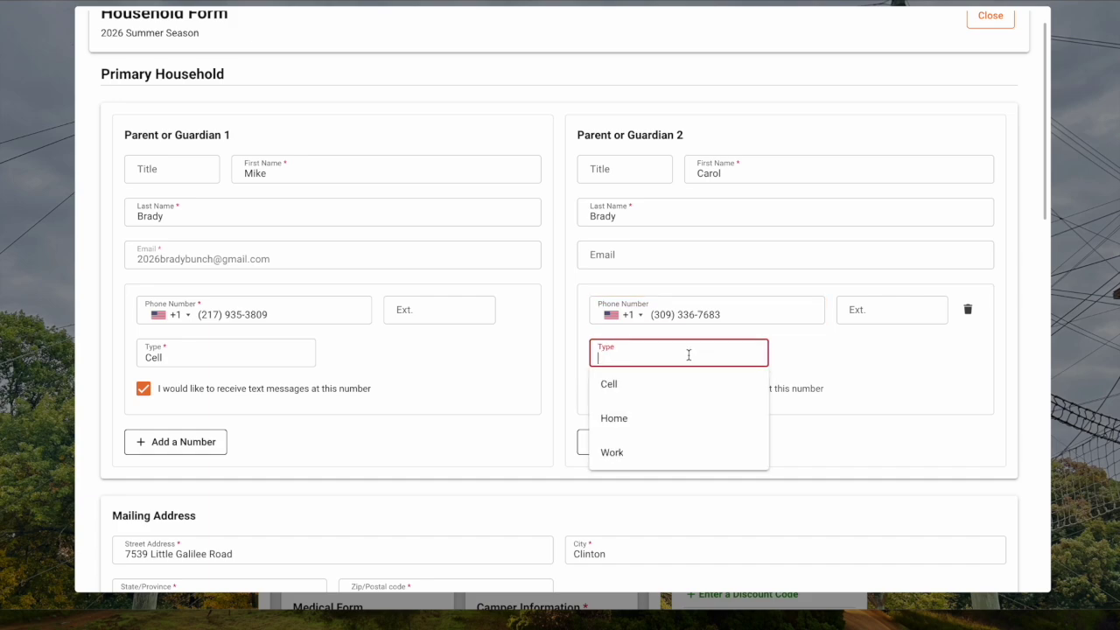
left_click(647, 393)
left_click(596, 388)
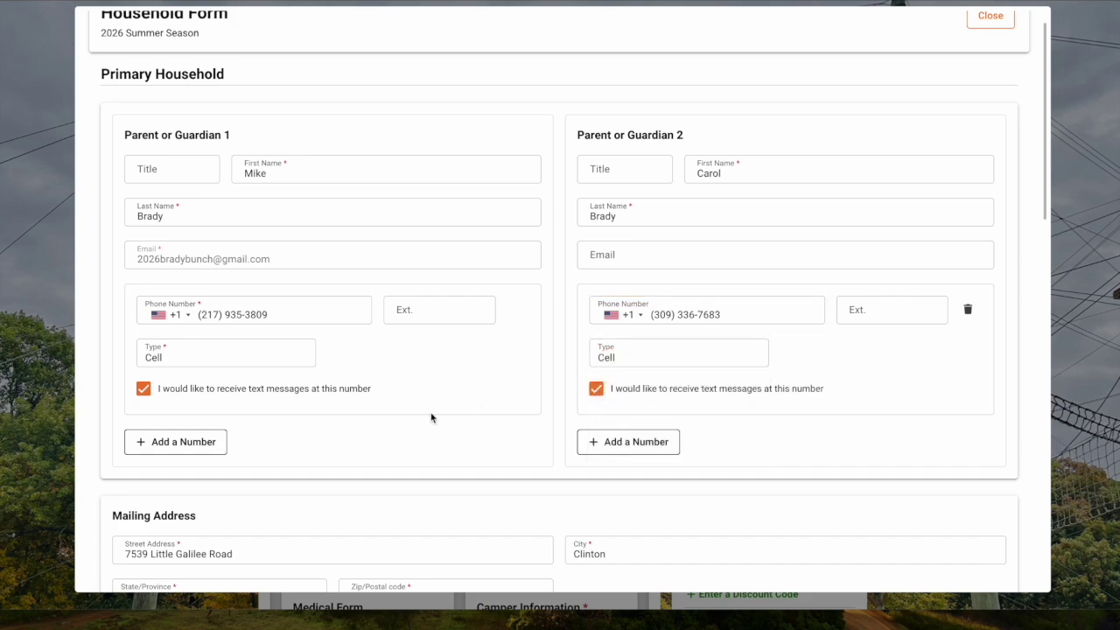
Review the household form's mailing address, secondary household and emergency contact sections, including the first contact's name and relationship.
scroll(357, 475, "down", 3)
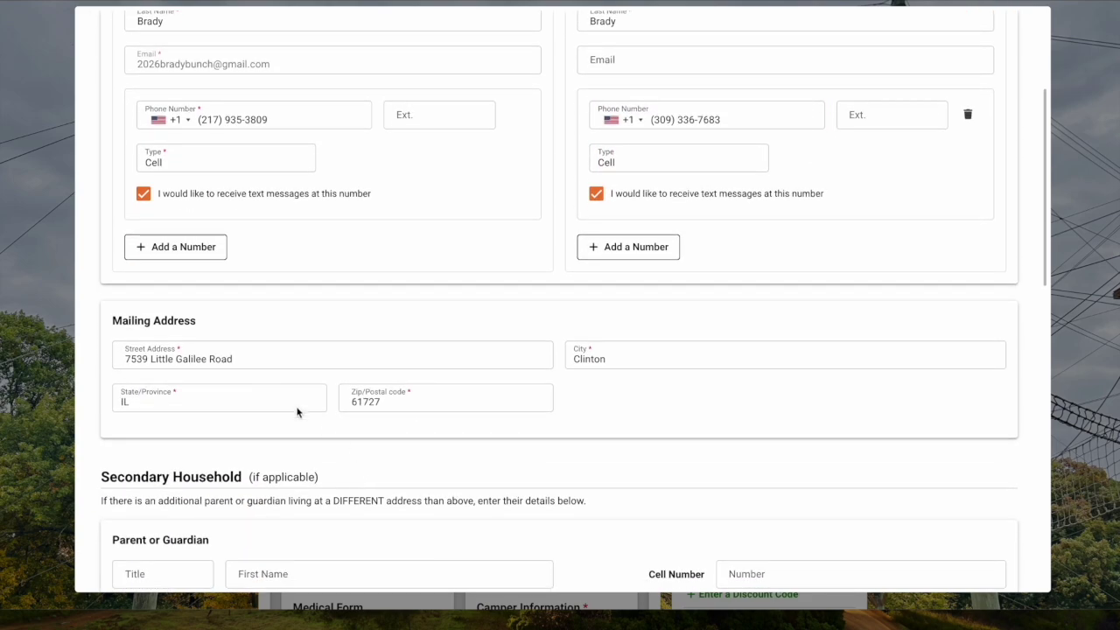
scroll(282, 439, "down", 3)
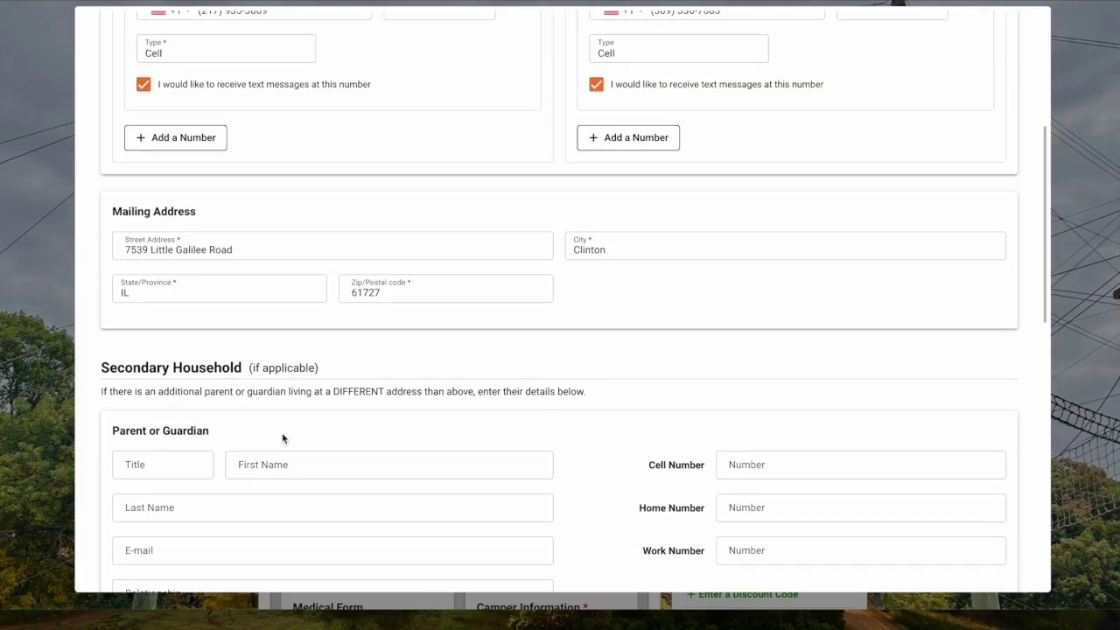
scroll(283, 439, "down", 2)
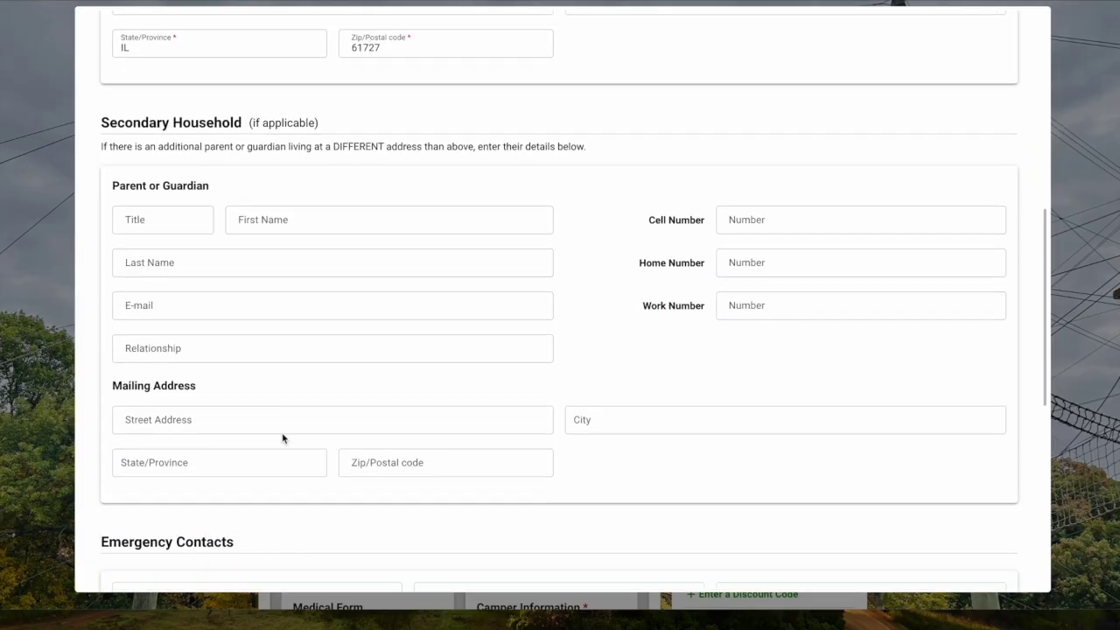
scroll(282, 435, "down", 1)
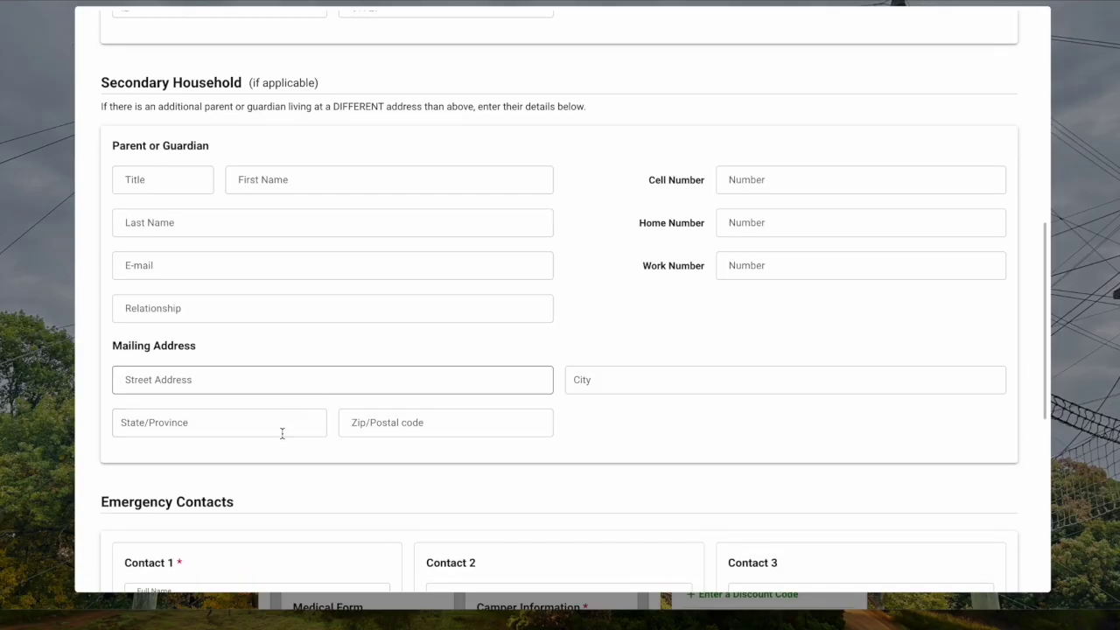
scroll(283, 438, "down", 4)
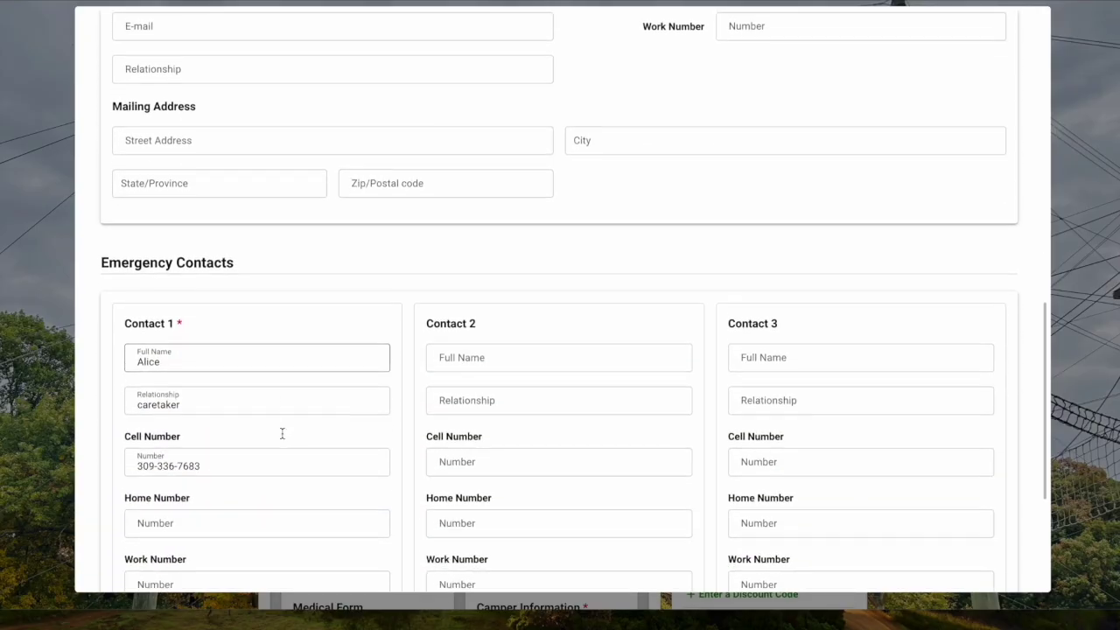
left_click(212, 339)
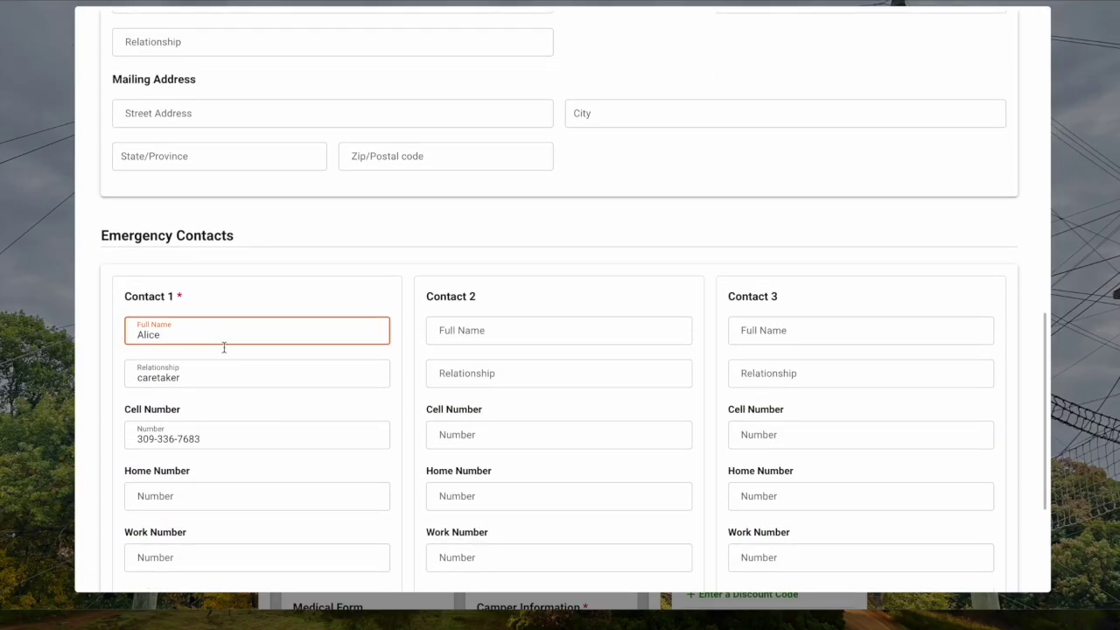
left_click(248, 379)
scroll(247, 380, "down", 1)
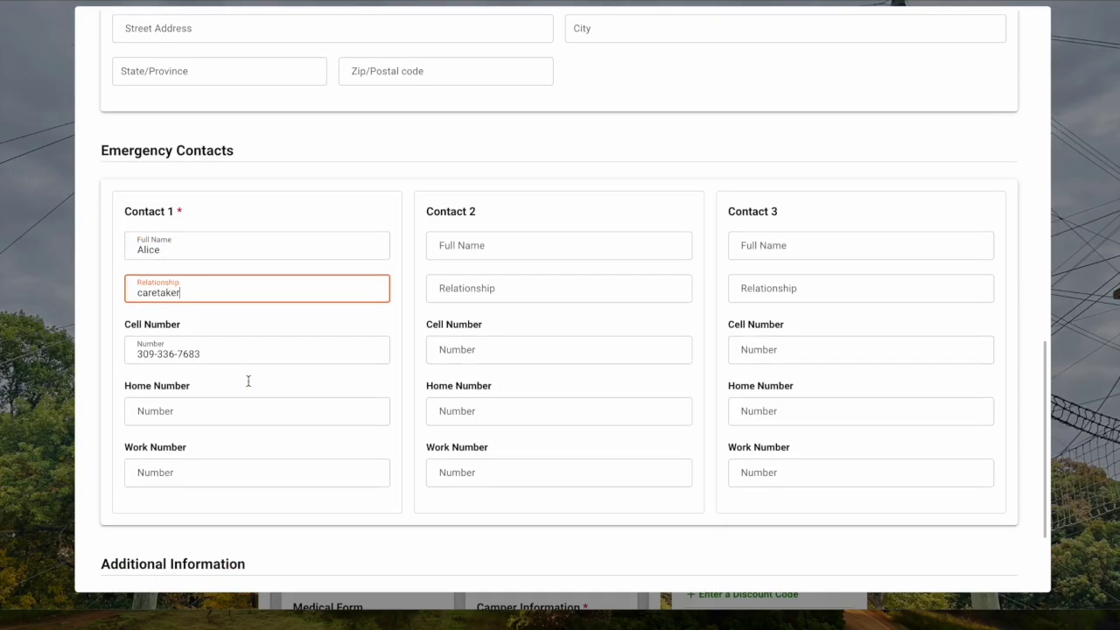
scroll(268, 430, "down", 2)
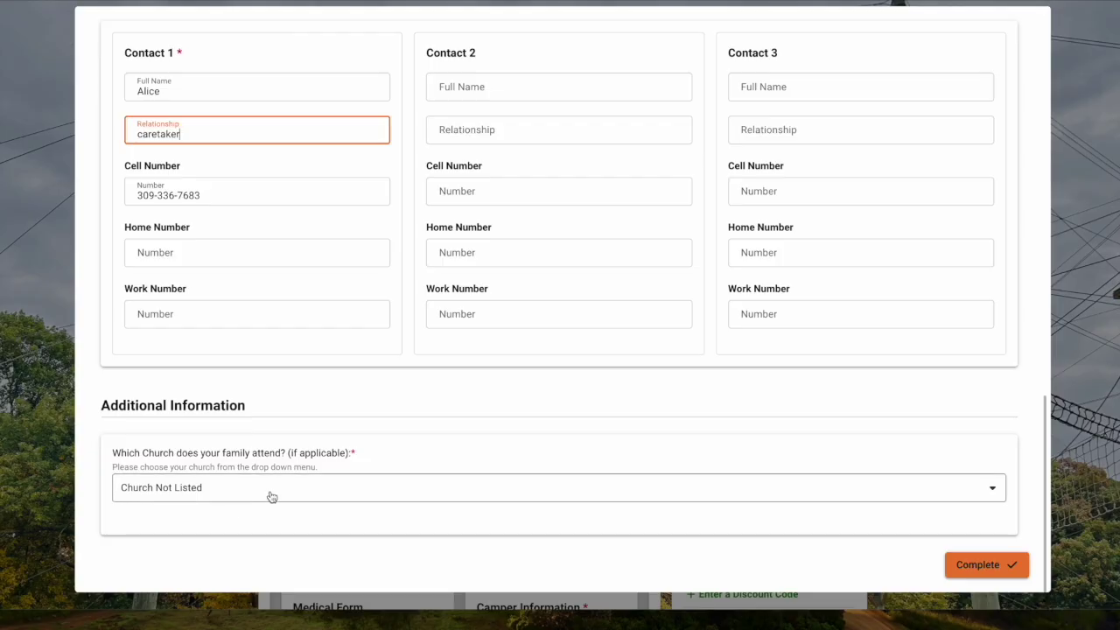
Look through the list of churches, leave the family's church as Church Not Listed and complete the Household Form.
left_click(271, 497)
scroll(275, 301, "up", 3)
scroll(275, 301, "up", 12)
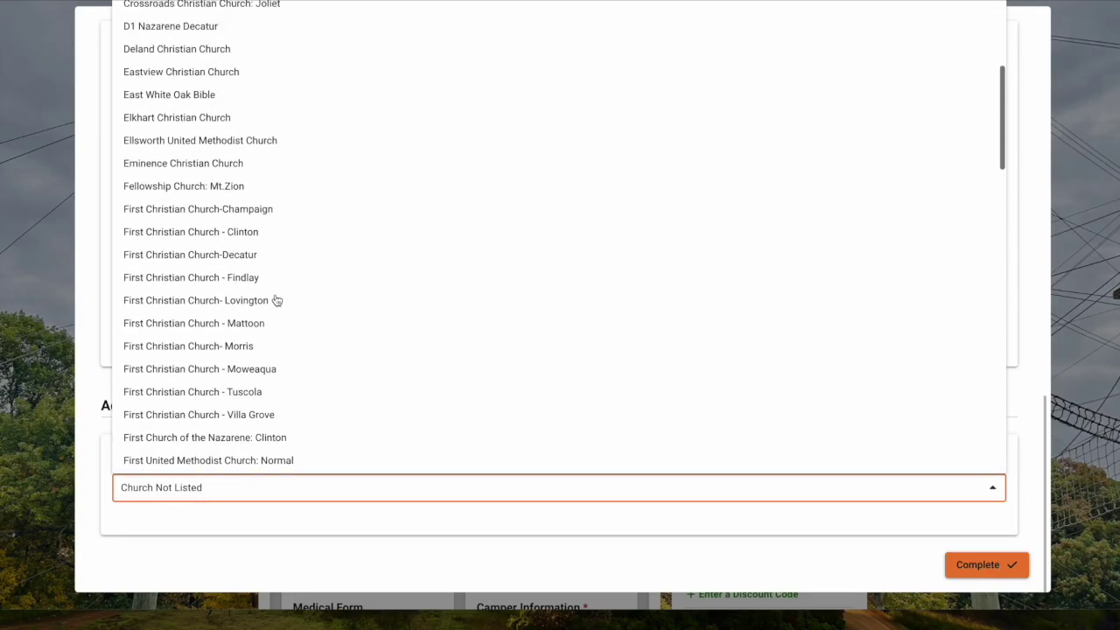
scroll(276, 300, "up", 4)
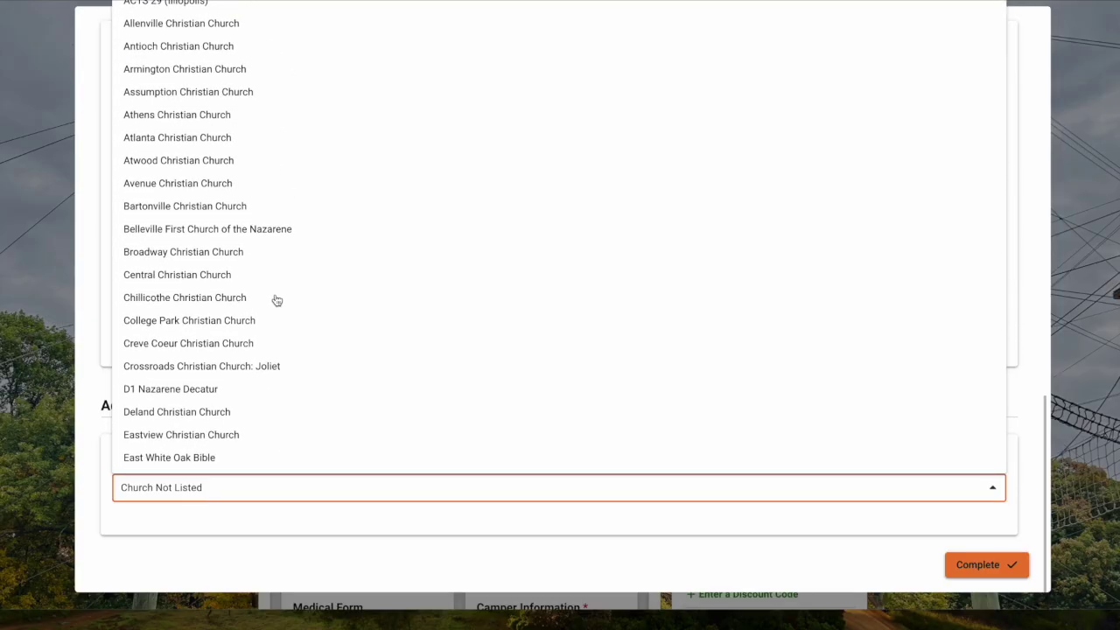
scroll(276, 300, "down", 3)
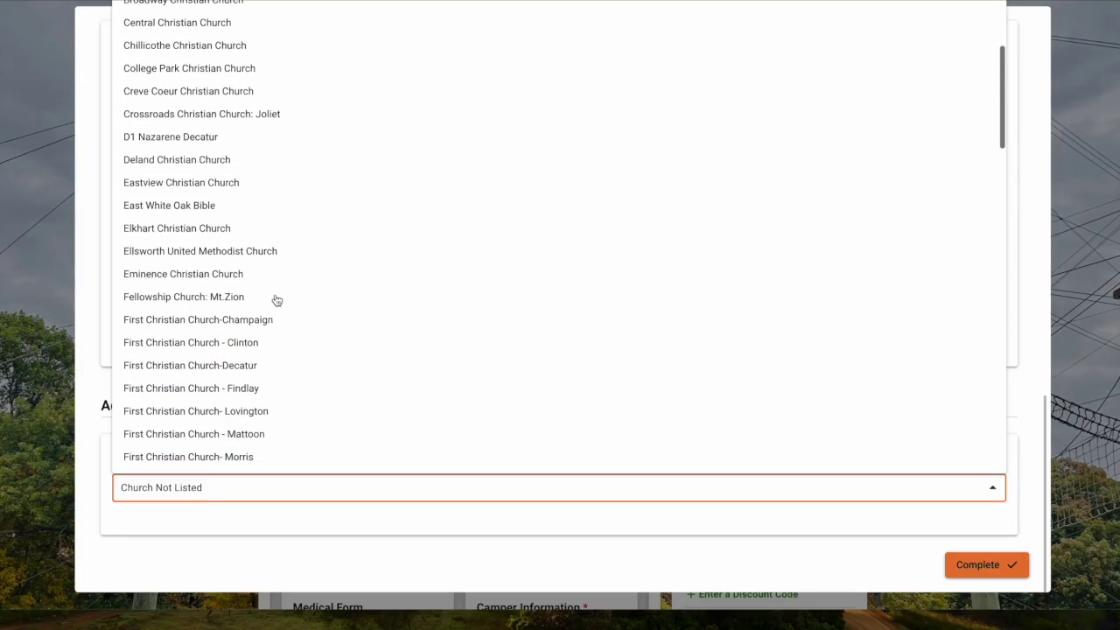
scroll(277, 300, "down", 7)
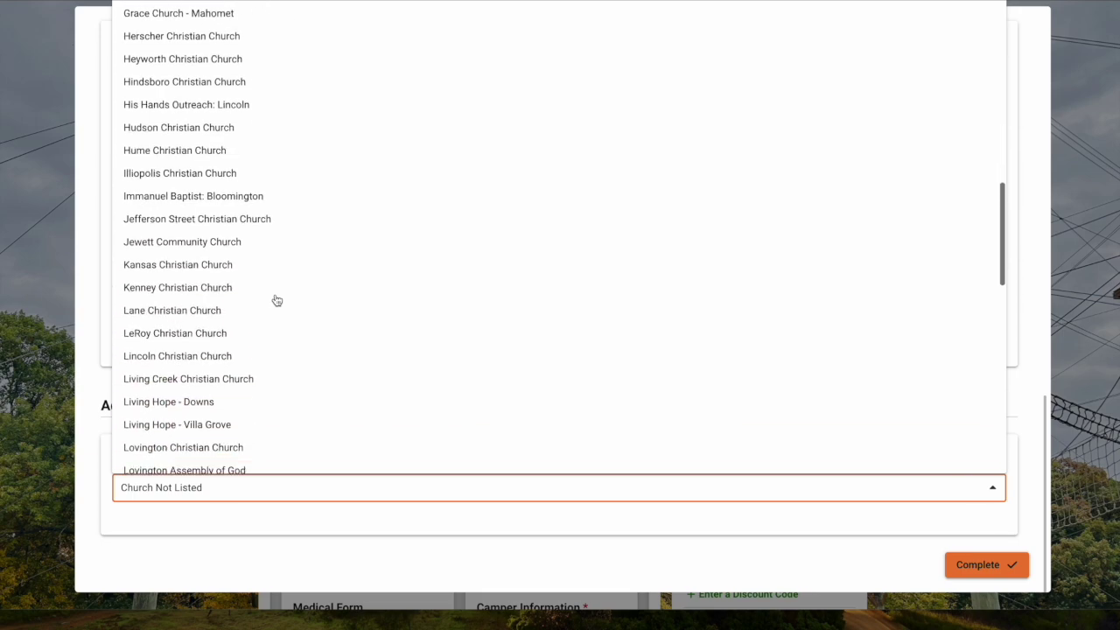
scroll(276, 300, "down", 9)
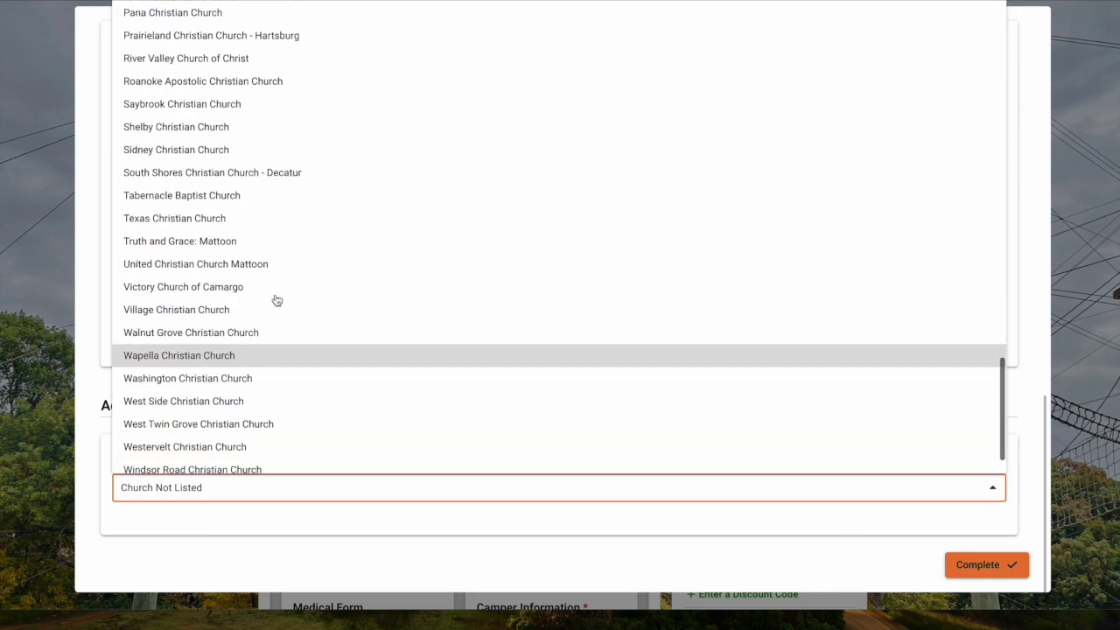
scroll(277, 301, "down", 1)
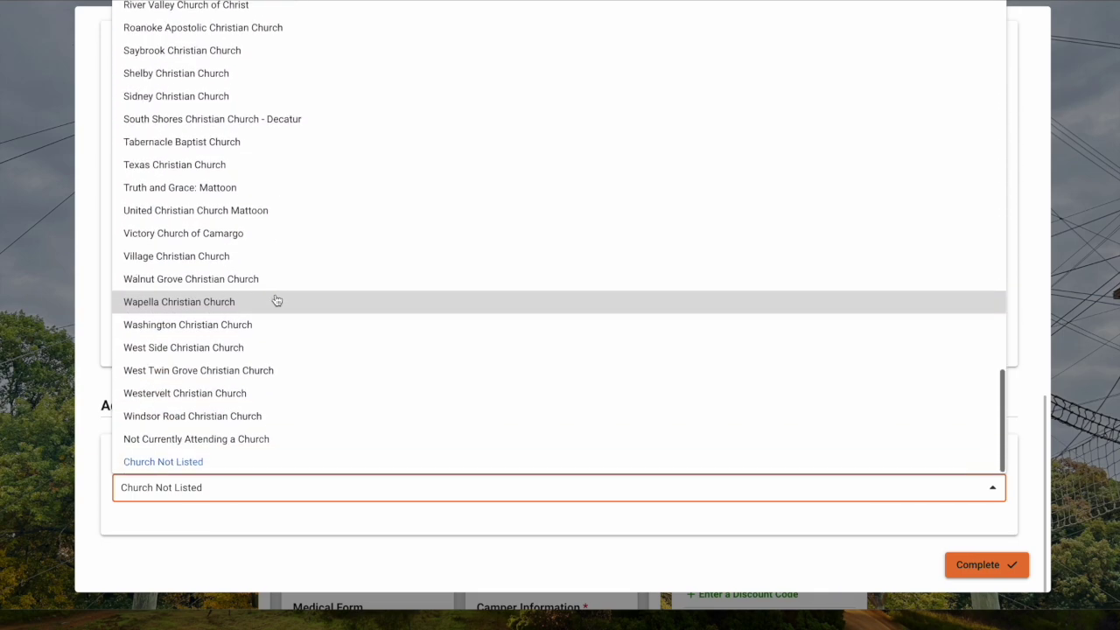
left_click(191, 488)
left_click(974, 569)
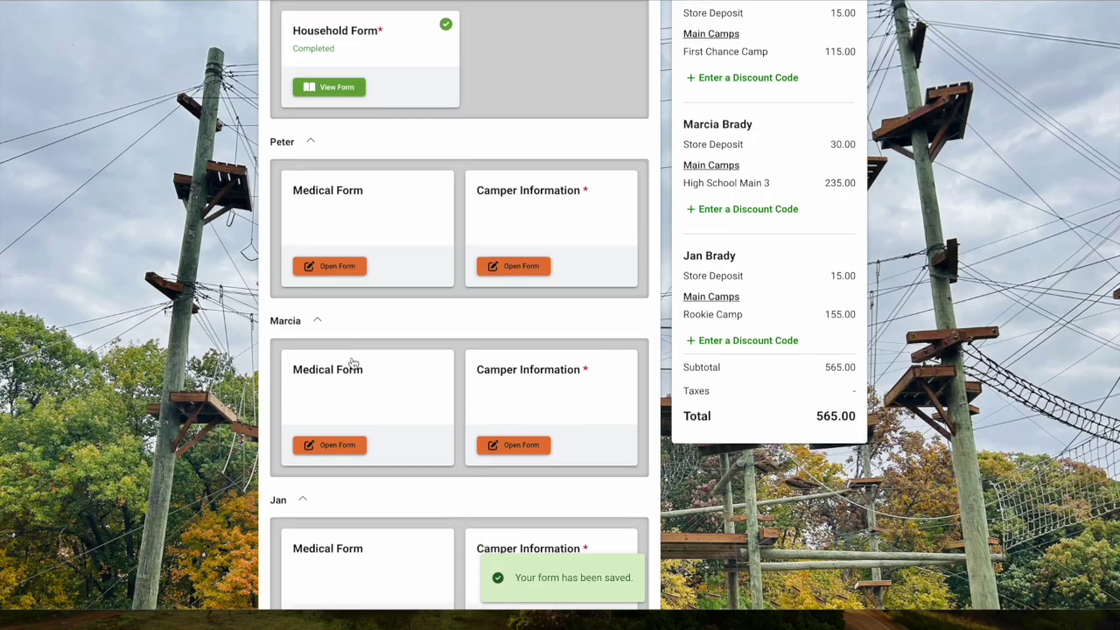
View the general section of the Medical Form for the child attending First Chance Camp and close it without filling it in.
scroll(353, 364, "down", 1)
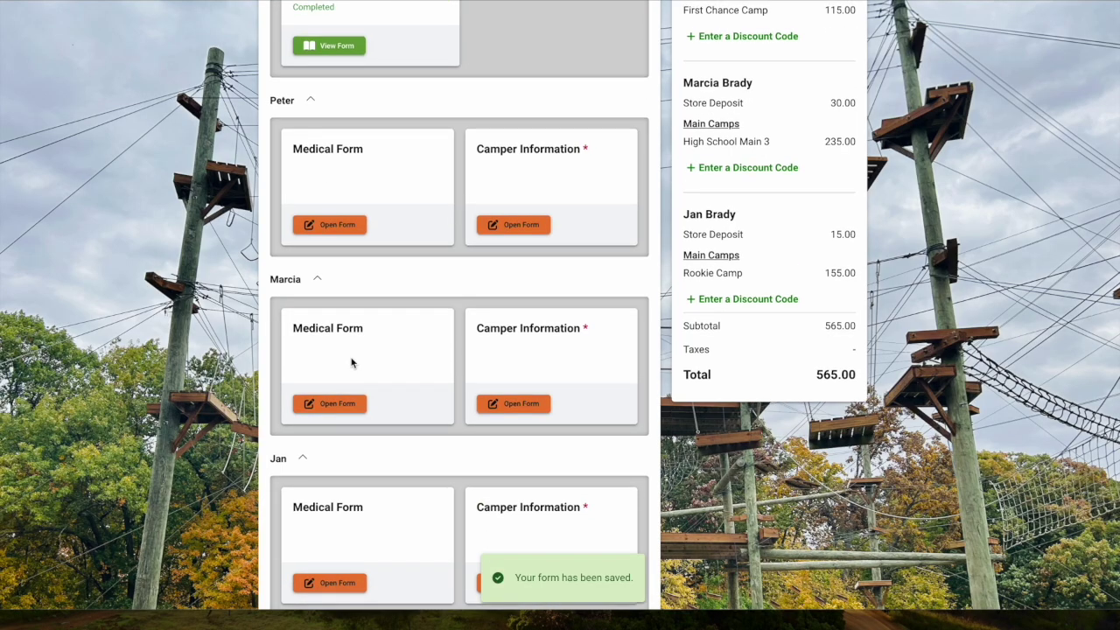
left_click(341, 224)
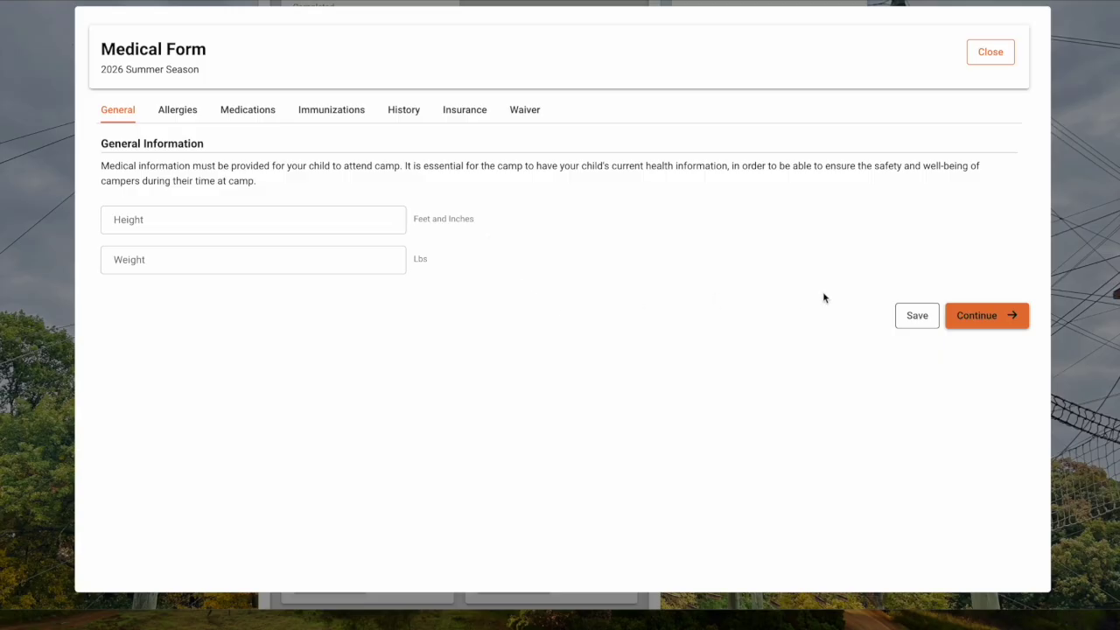
left_click(987, 55)
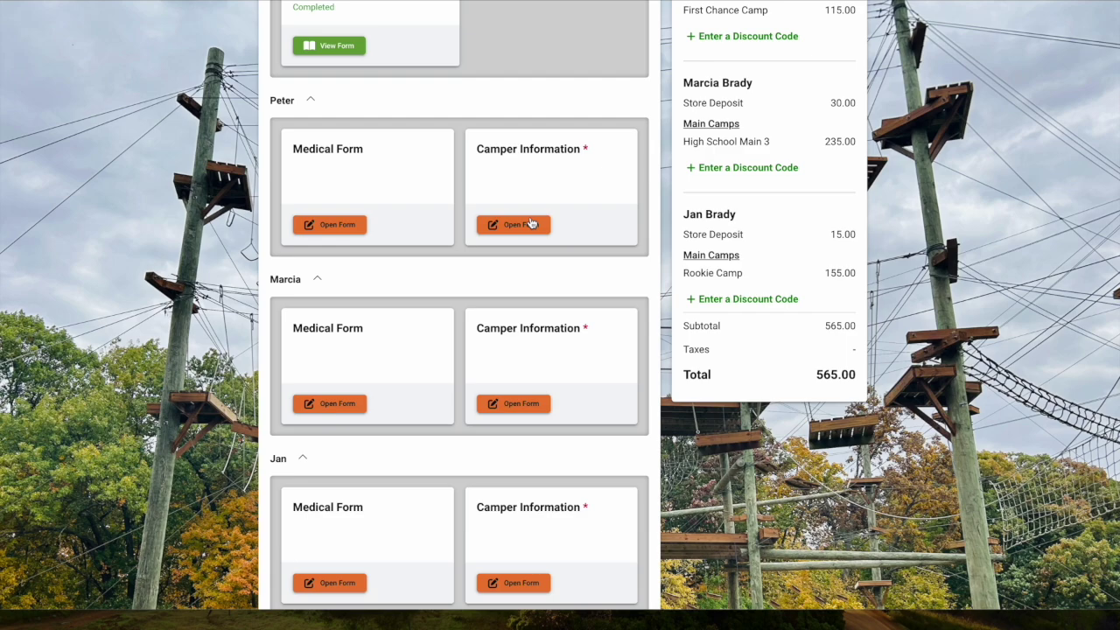
In the First Chance Camp child's Camper Information form, enter the bunkmate request "Friends from our church" and the person authorized to pick up the camper.
left_click(530, 224)
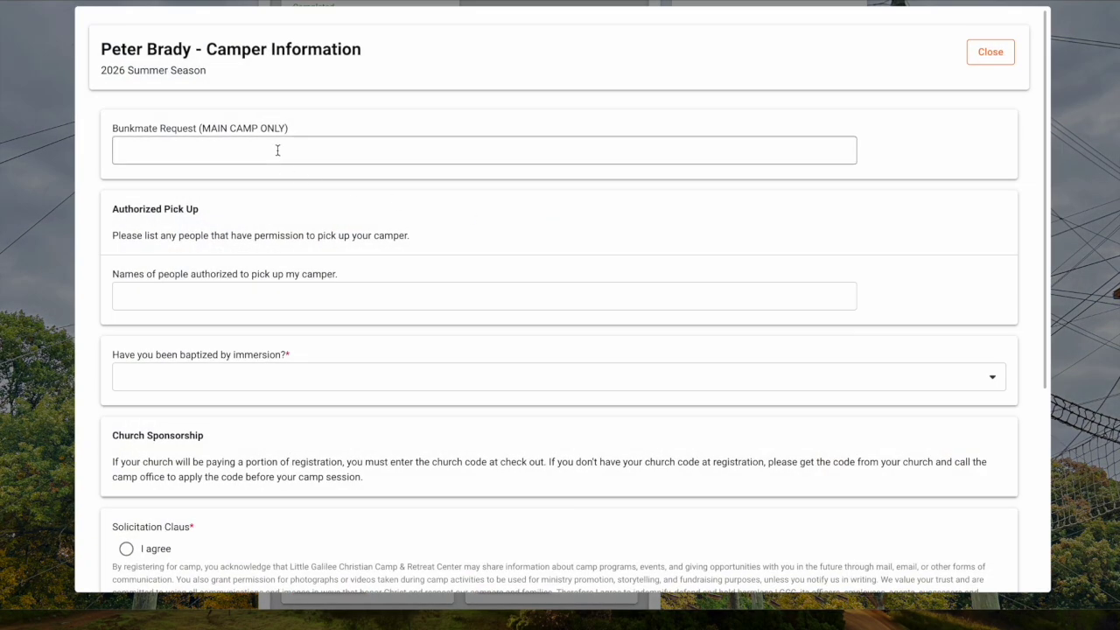
left_click(278, 150)
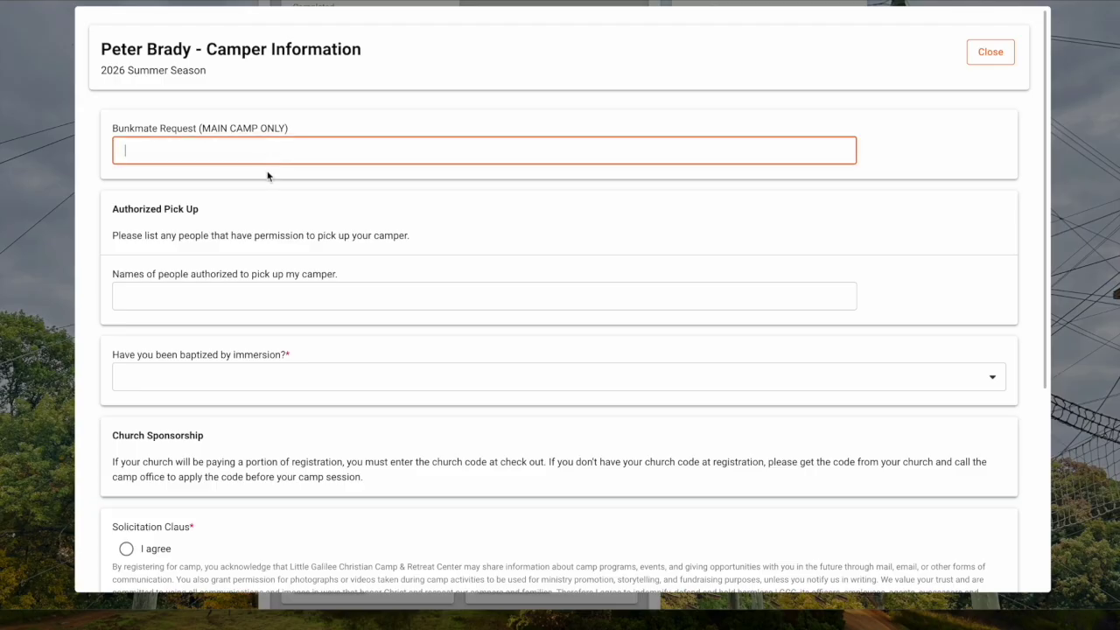
type("Friends forrom our church")
left_click(268, 303)
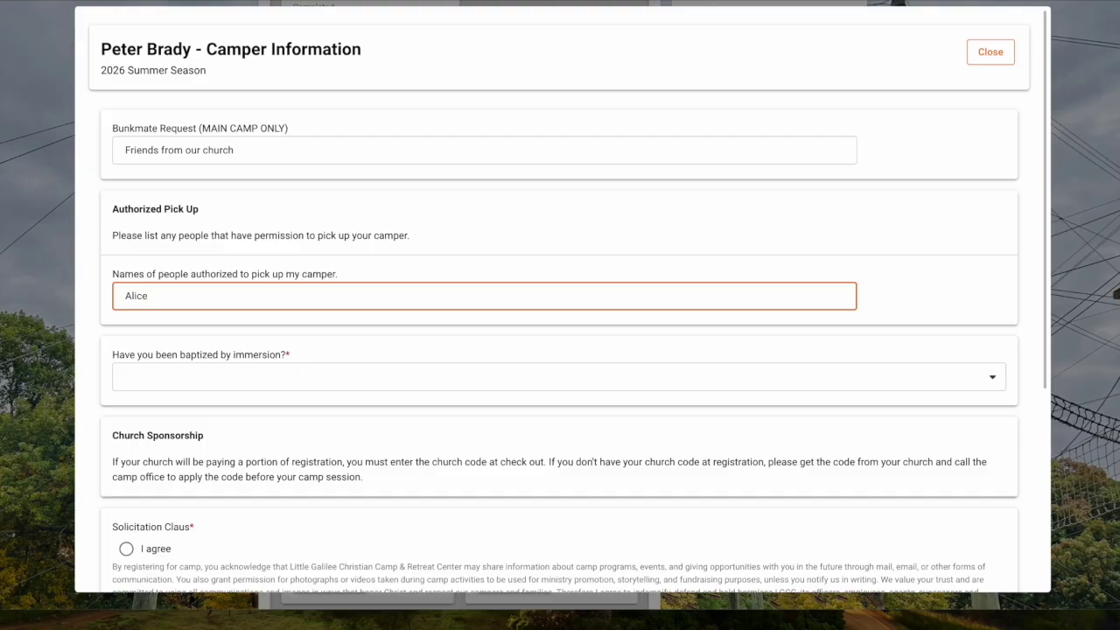
type("is able to pick up Peter from camp.")
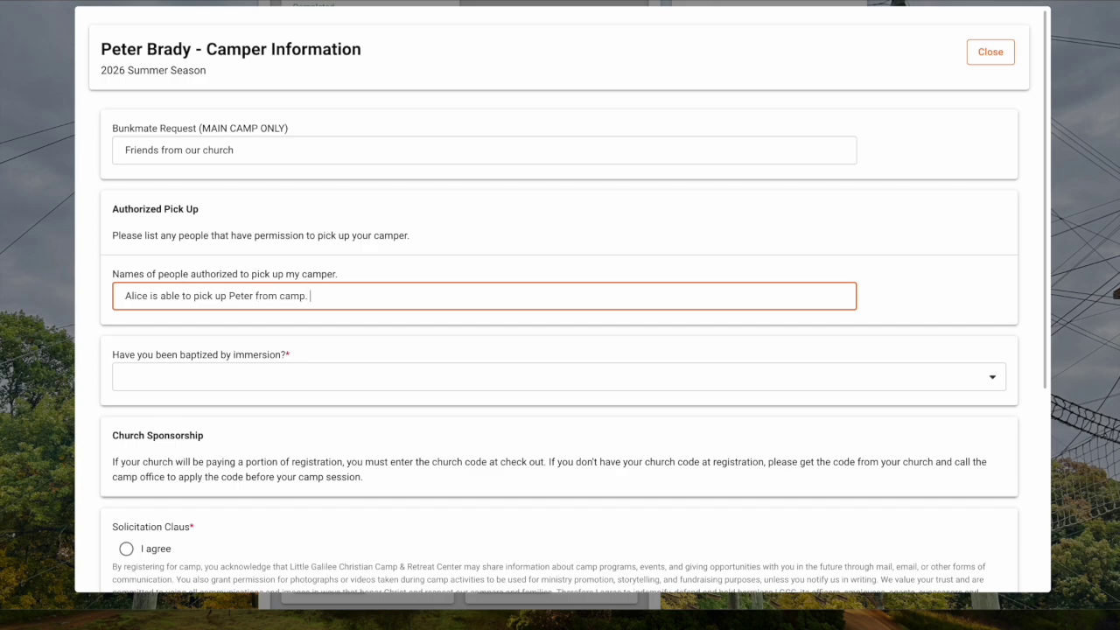
Answer No to baptism by immersion, agree to the solicitation clause and complete the First Chance Camp child's Camper Information form.
left_click(292, 381)
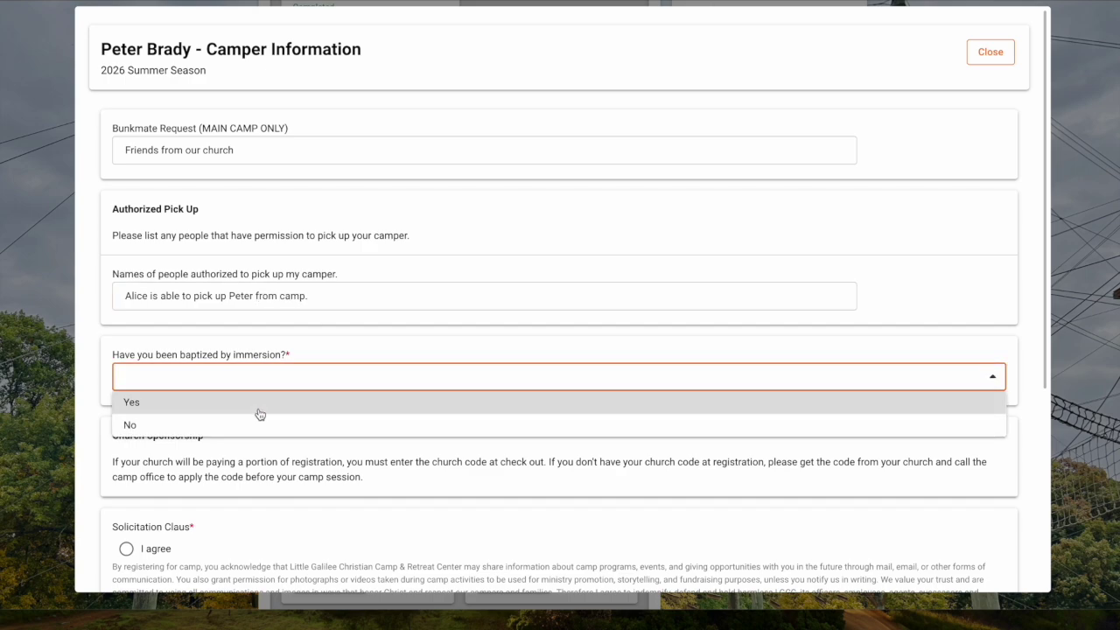
left_click(257, 425)
scroll(265, 442, "down", 1)
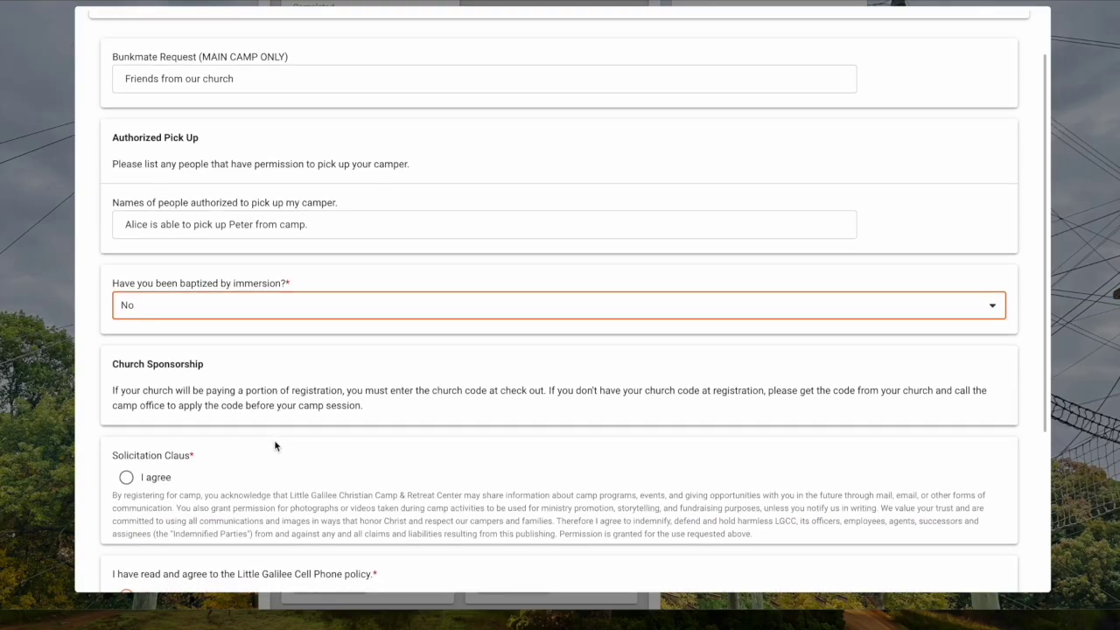
left_click(128, 453)
scroll(226, 486, "down", 2)
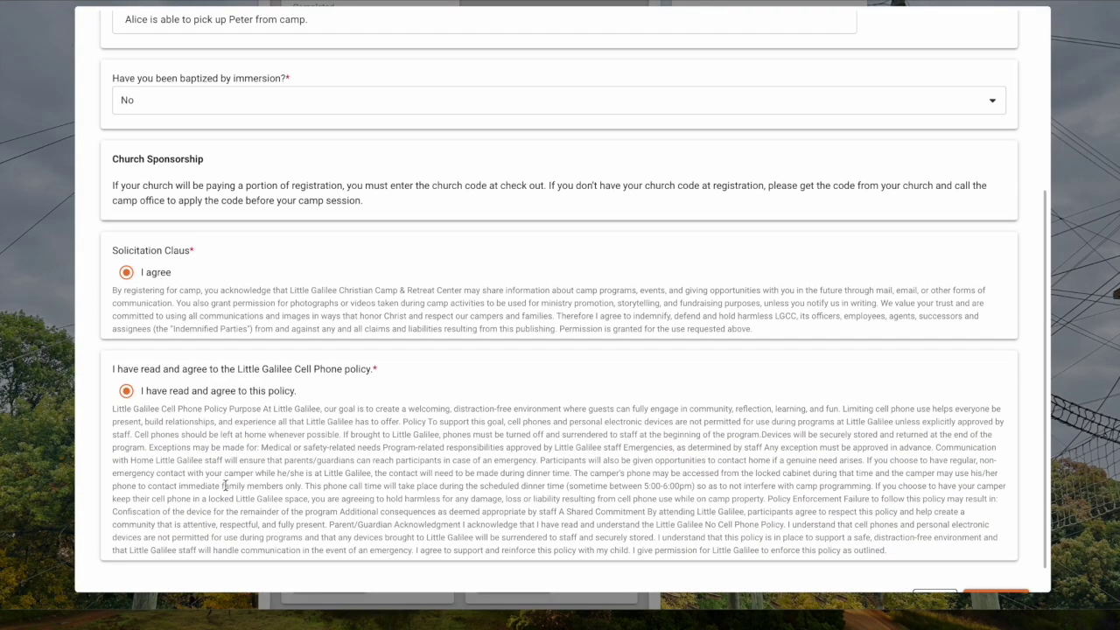
scroll(226, 485, "down", 1)
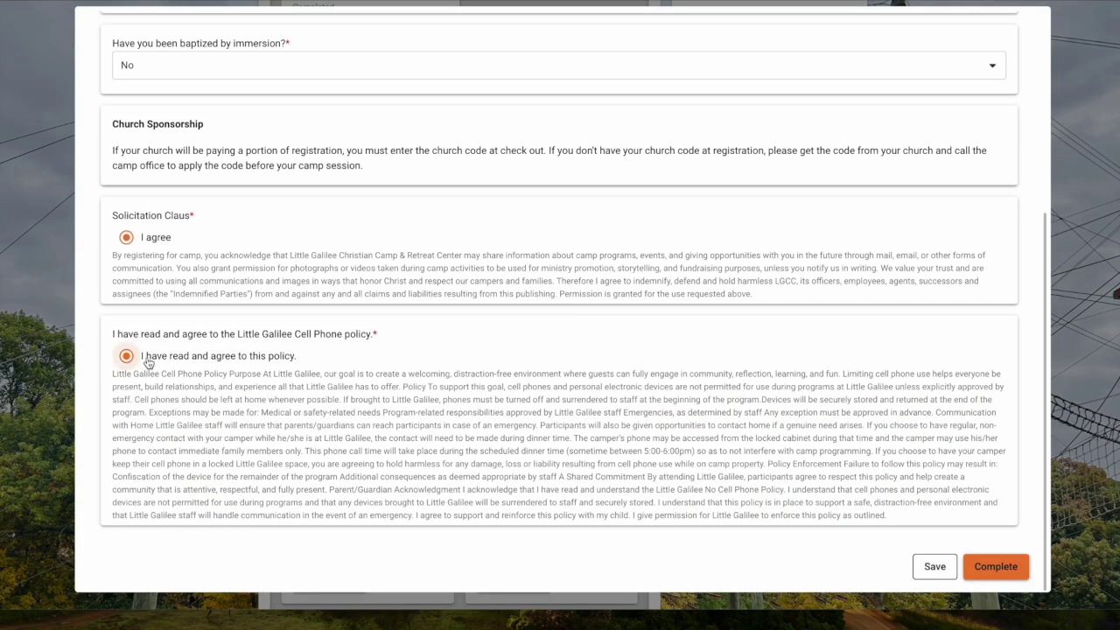
scroll(654, 477, "down", 1)
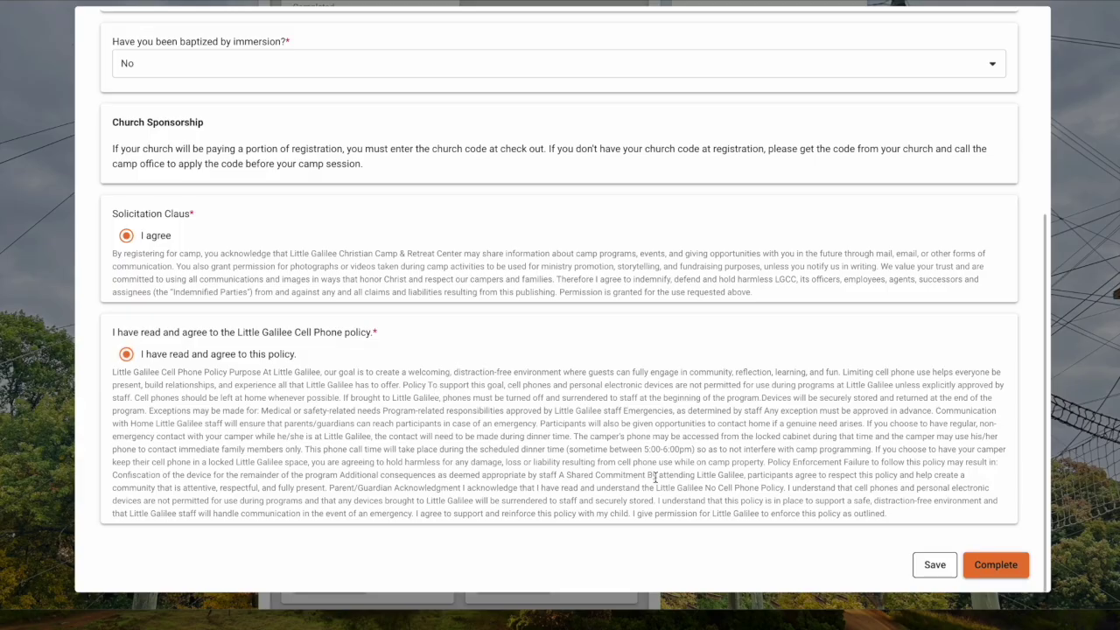
left_click(1008, 577)
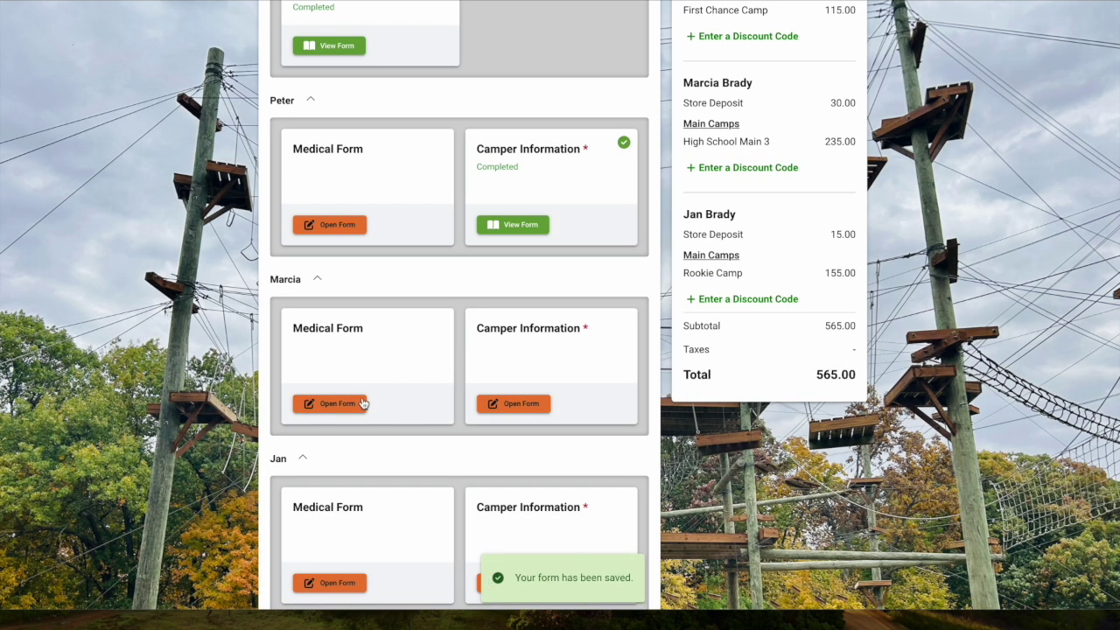
In the High School Main 3 child's Camper Information form, enter the requested bunkmate's full name and the people authorized for pick up.
left_click(535, 408)
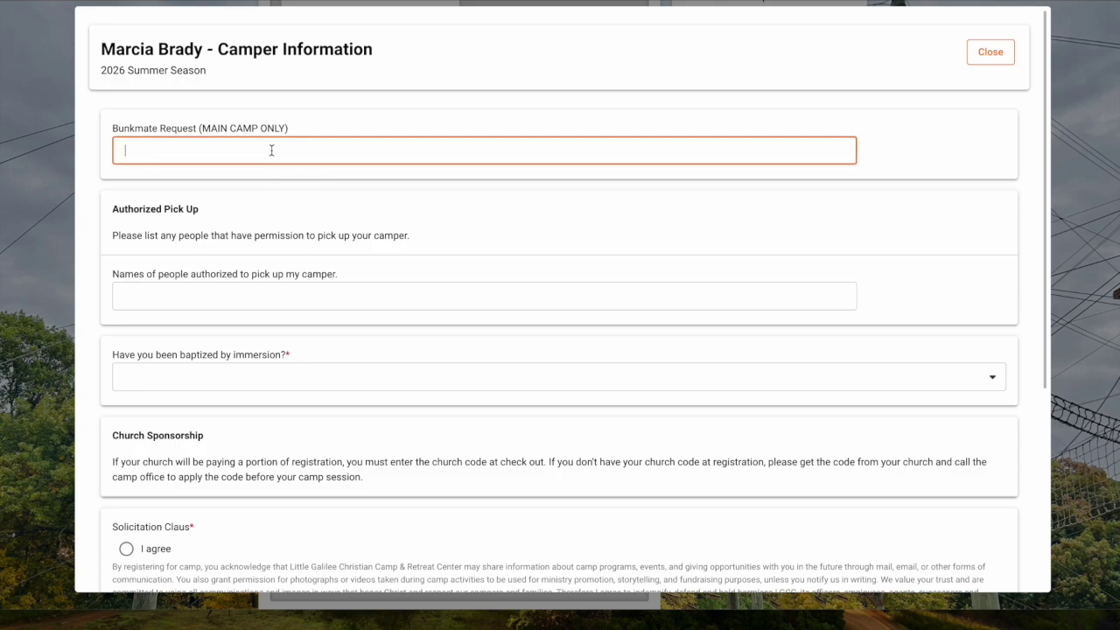
type("Winters")
left_click(266, 294)
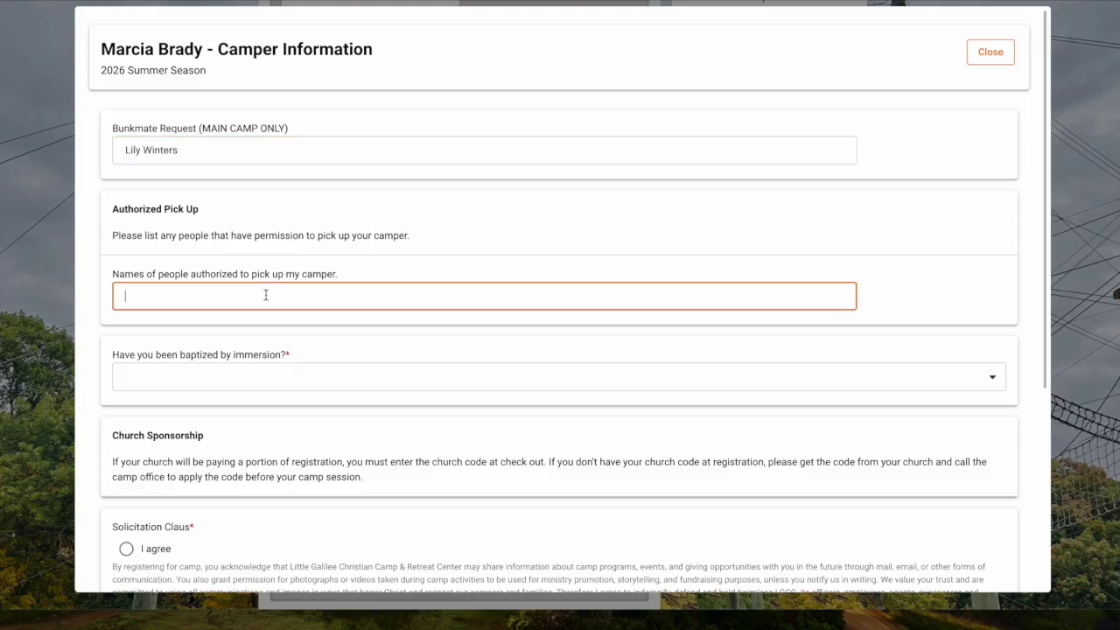
type("Alice or Lily's parents")
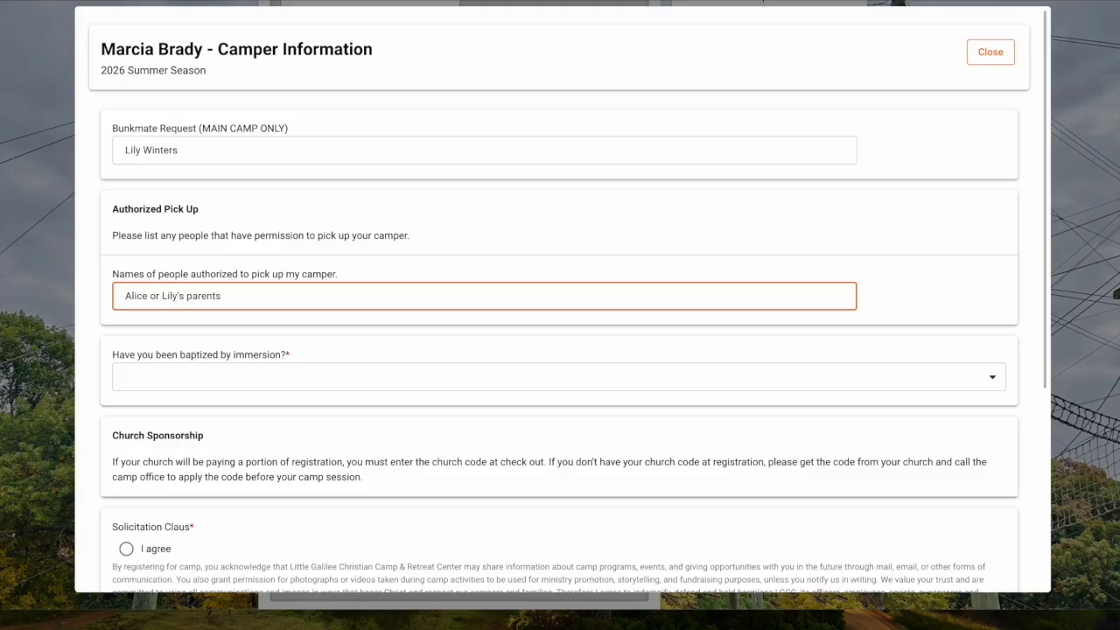
Answer Yes to baptism by immersion, agree to the solicitation clause and complete the High School Main 3 child's Camper Information form.
left_click(245, 385)
left_click(220, 403)
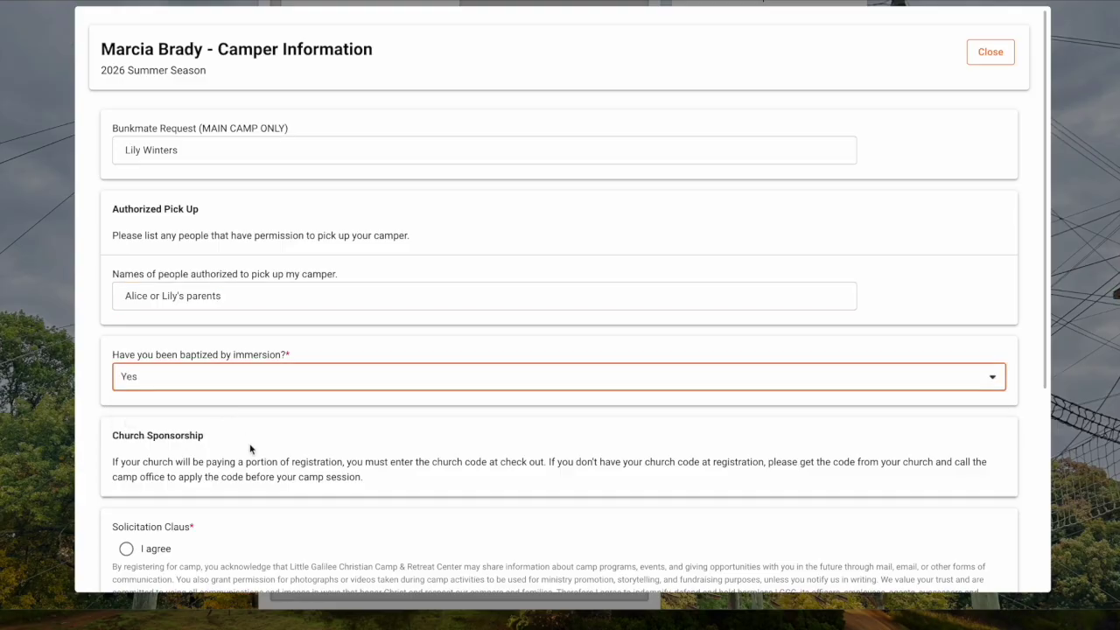
scroll(253, 453, "down", 1)
scroll(254, 458, "down", 2)
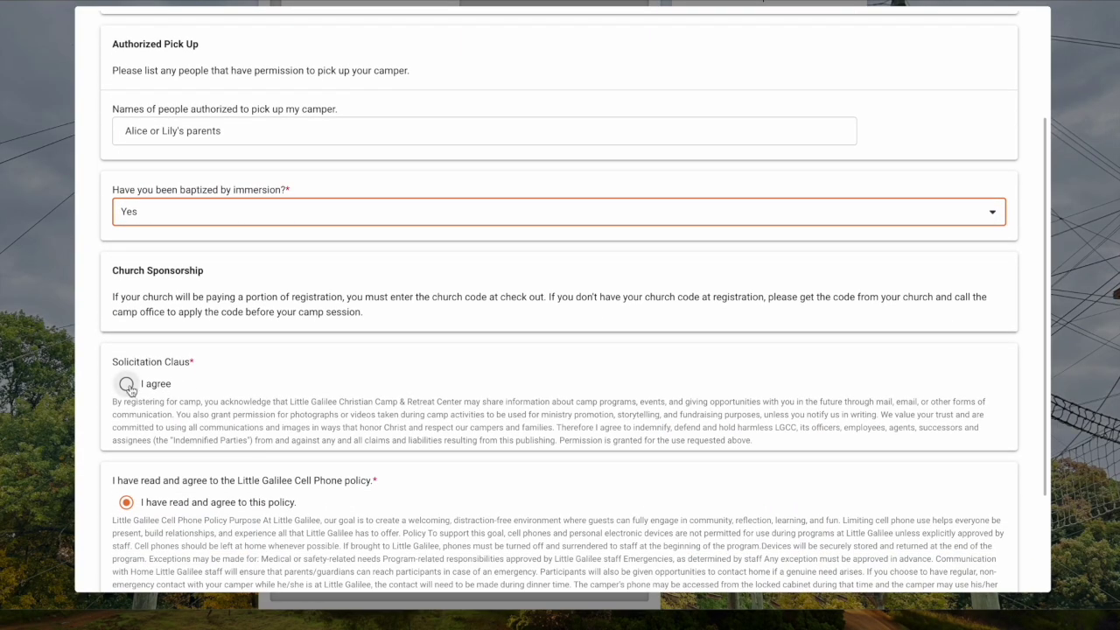
left_click(128, 385)
scroll(255, 419, "down", 3)
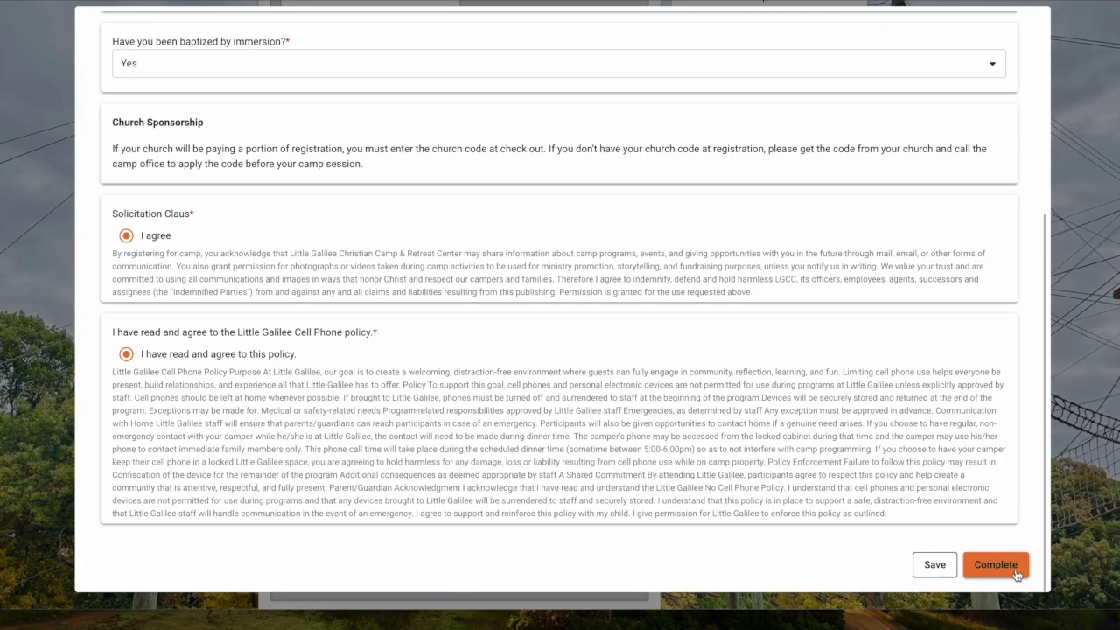
left_click(1017, 574)
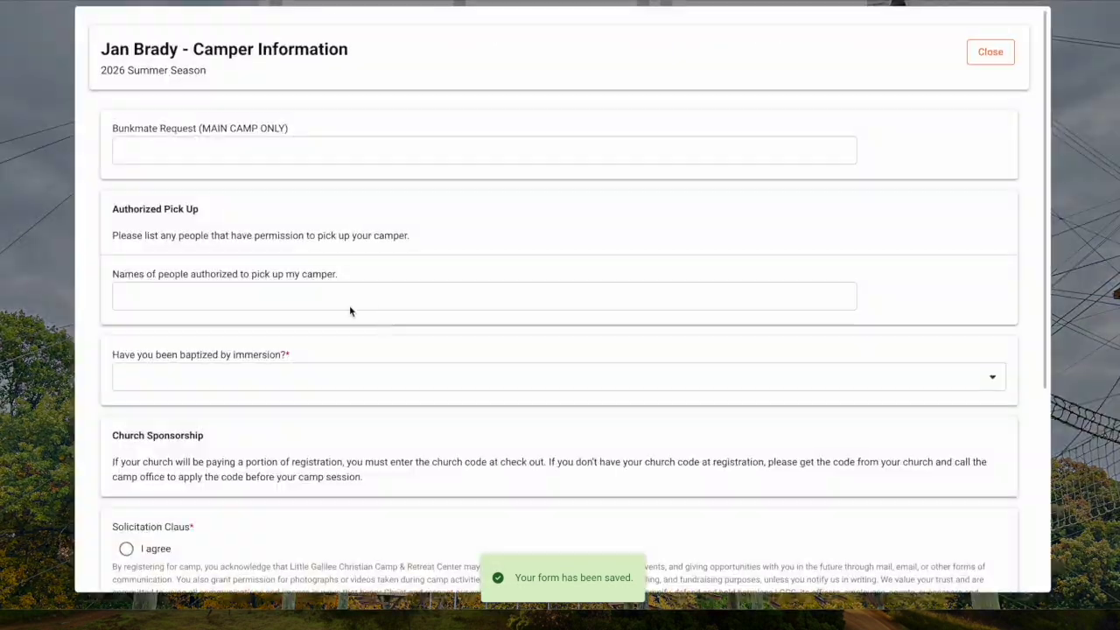
Enter "Friends from our church" as the bunkmate request in the Rookie Camp child's Camper Information form.
left_click(215, 152)
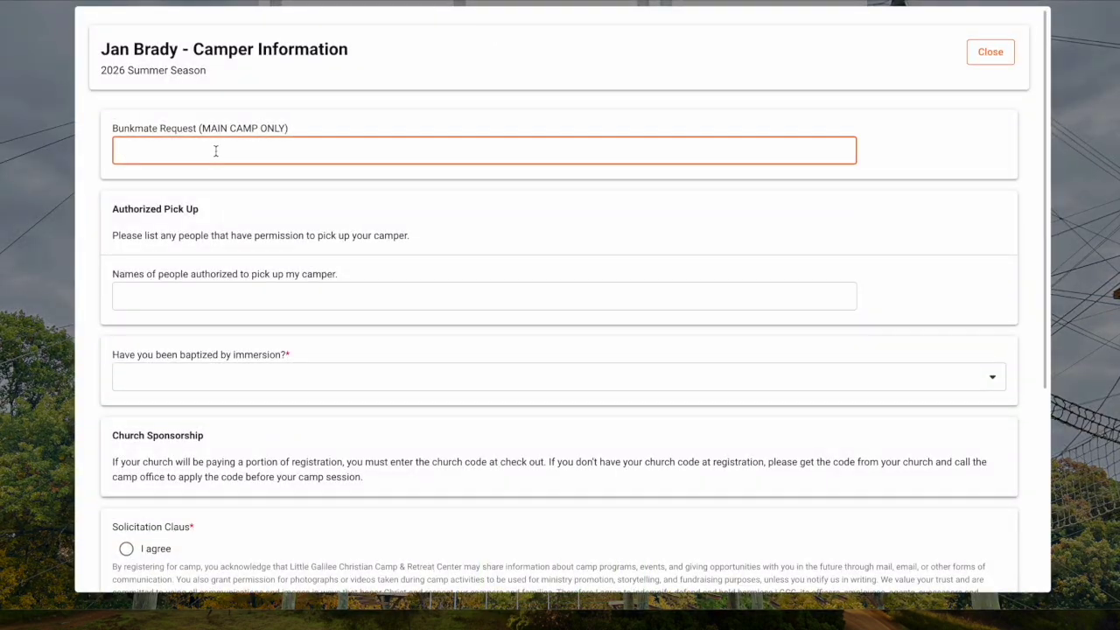
type("Friends from our church")
left_click(222, 295)
Answer Yes to baptism by immersion, agree to the solicitation clause and complete the Rookie Camp child's Camper Information form.
scroll(223, 297, "down", 1)
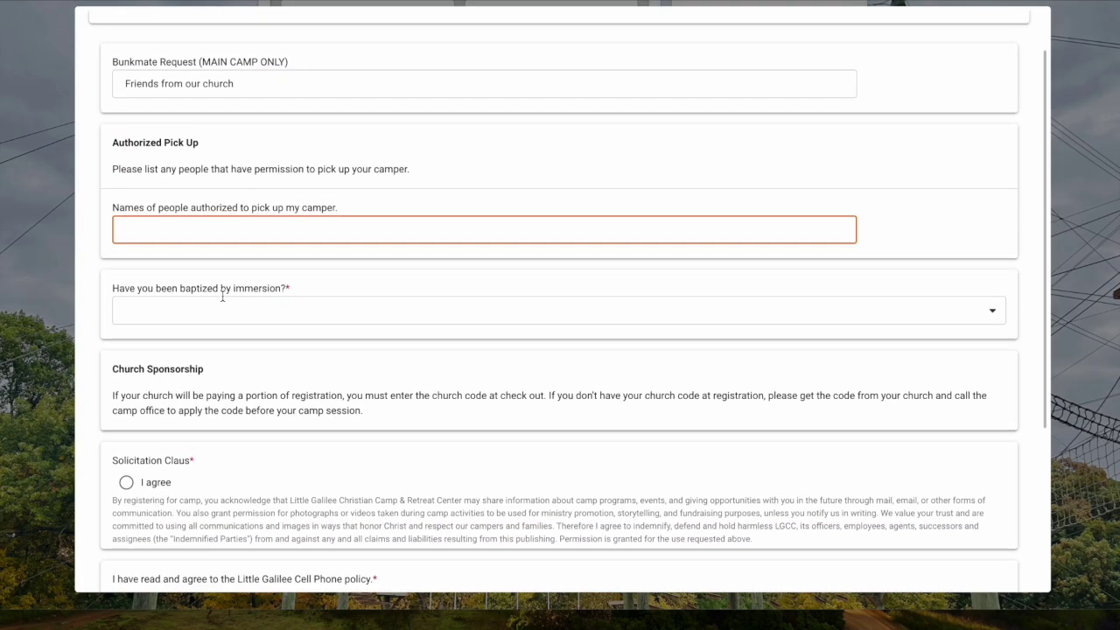
left_click(223, 298)
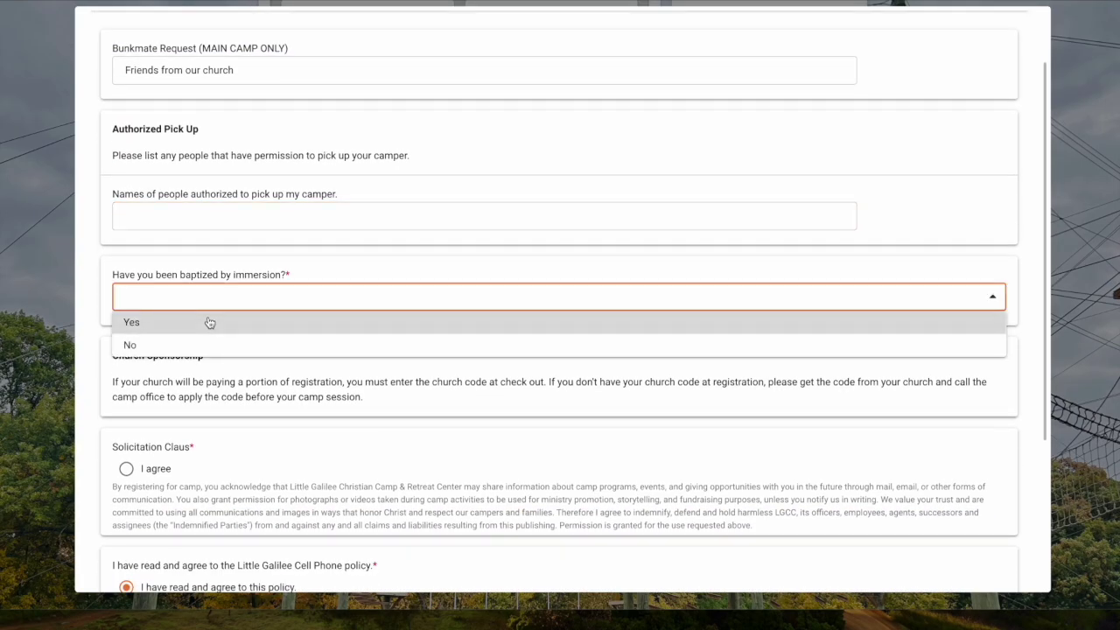
left_click(208, 321)
scroll(239, 363, "down", 1)
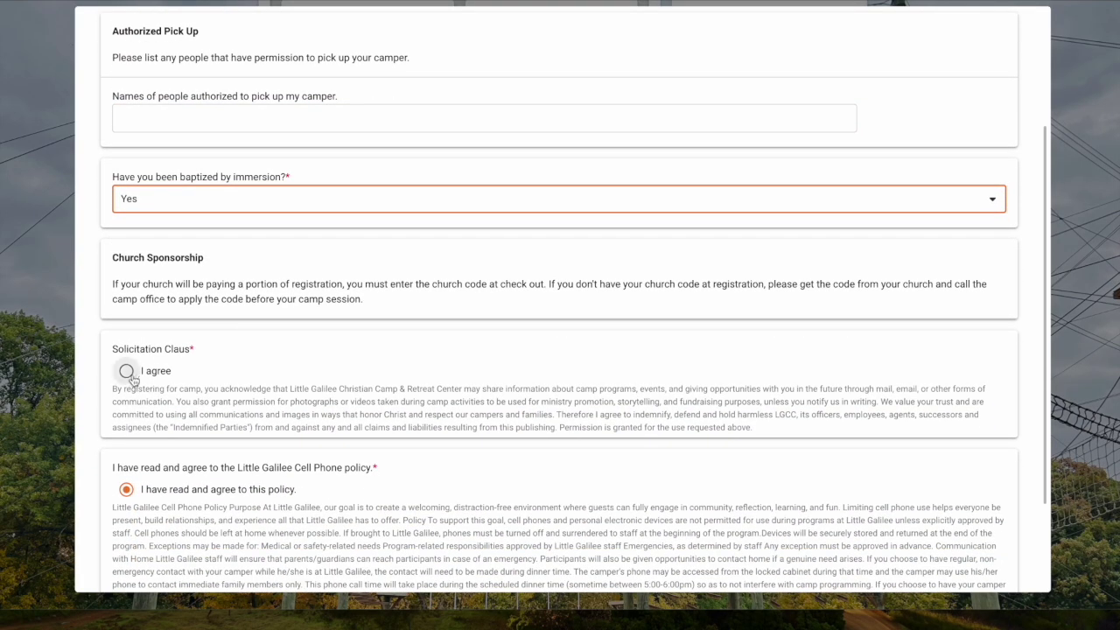
left_click(126, 371)
scroll(346, 429, "down", 1)
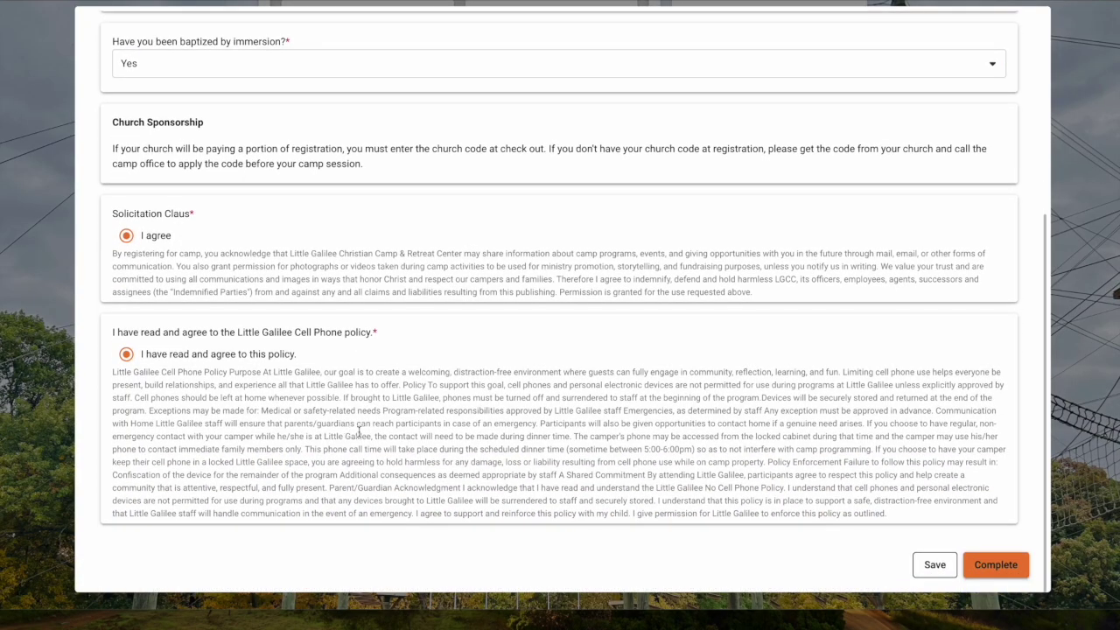
left_click(998, 566)
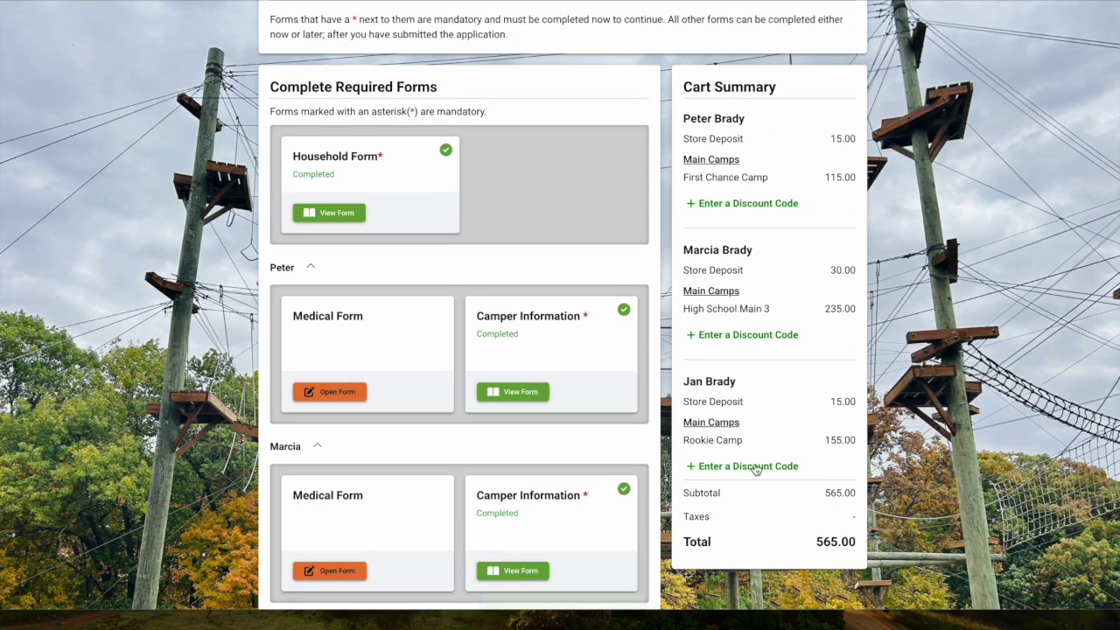
Check that every mandatory form is completed and continue to the payment stage of the registration.
scroll(756, 464, "down", 3)
scroll(755, 468, "down", 1)
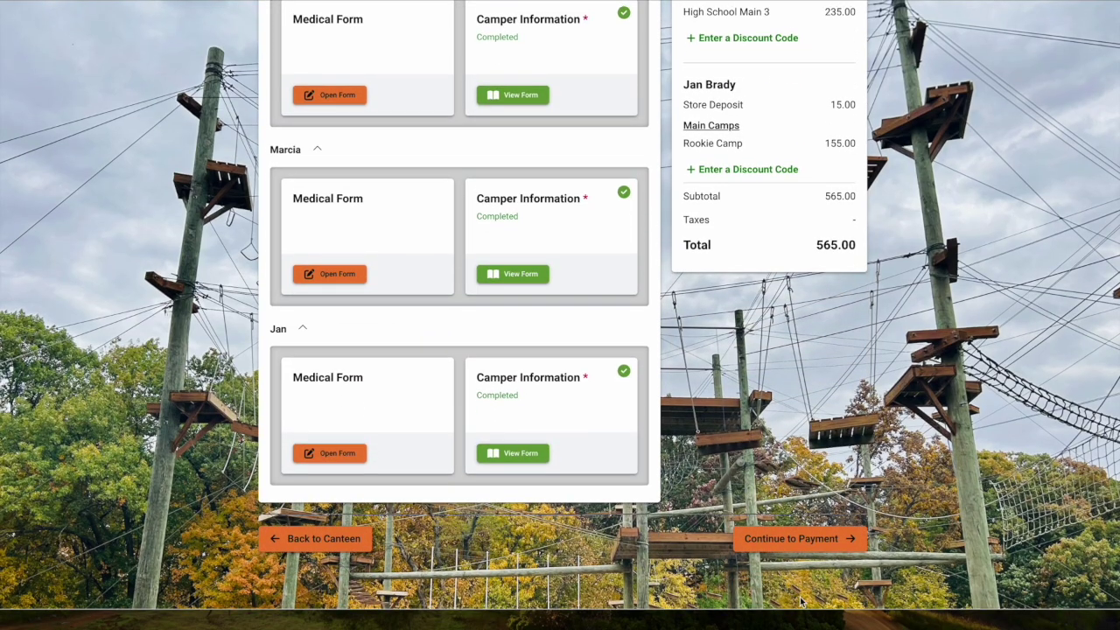
left_click(809, 539)
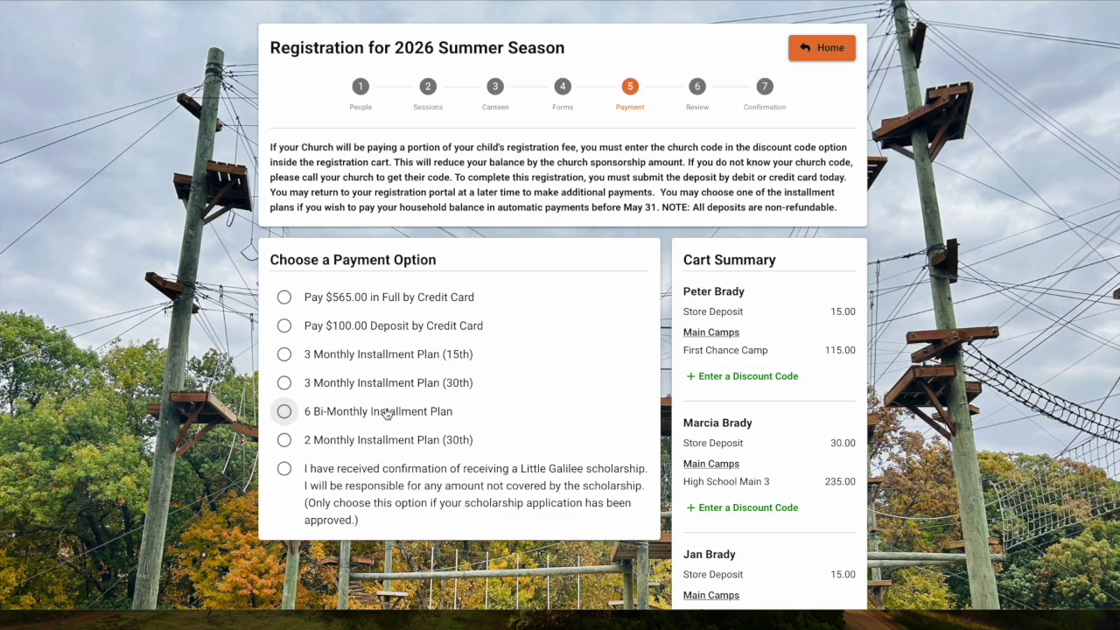
Choose the 6 Bi-Monthly Installment Plan as the payment option, keep credit card as the method and continue to the review stage.
left_click(285, 412)
scroll(289, 434, "down", 3)
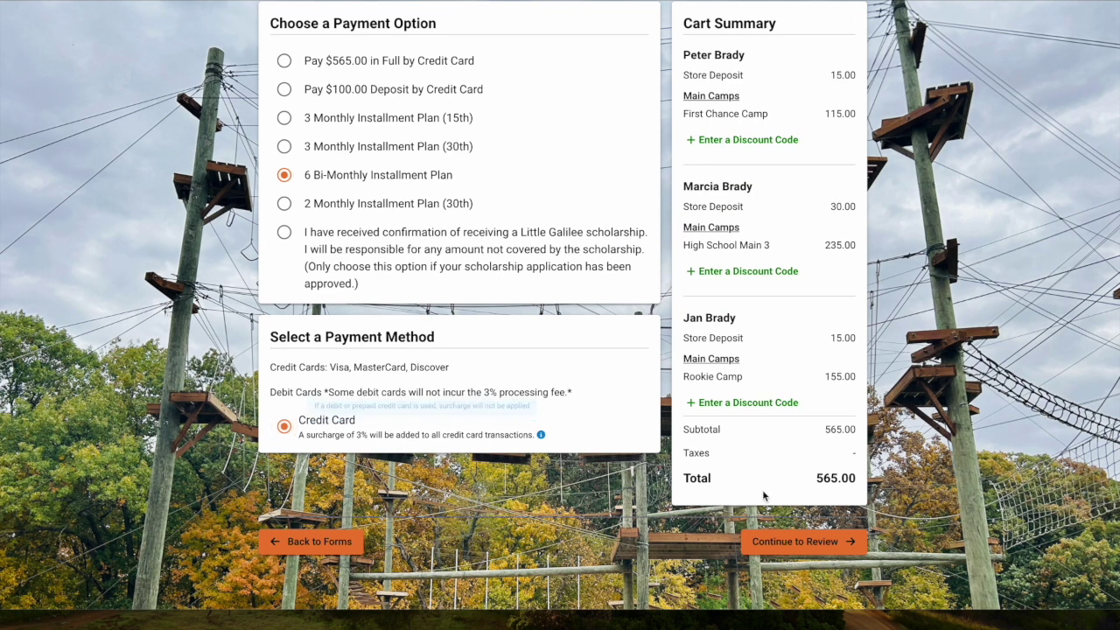
left_click(827, 542)
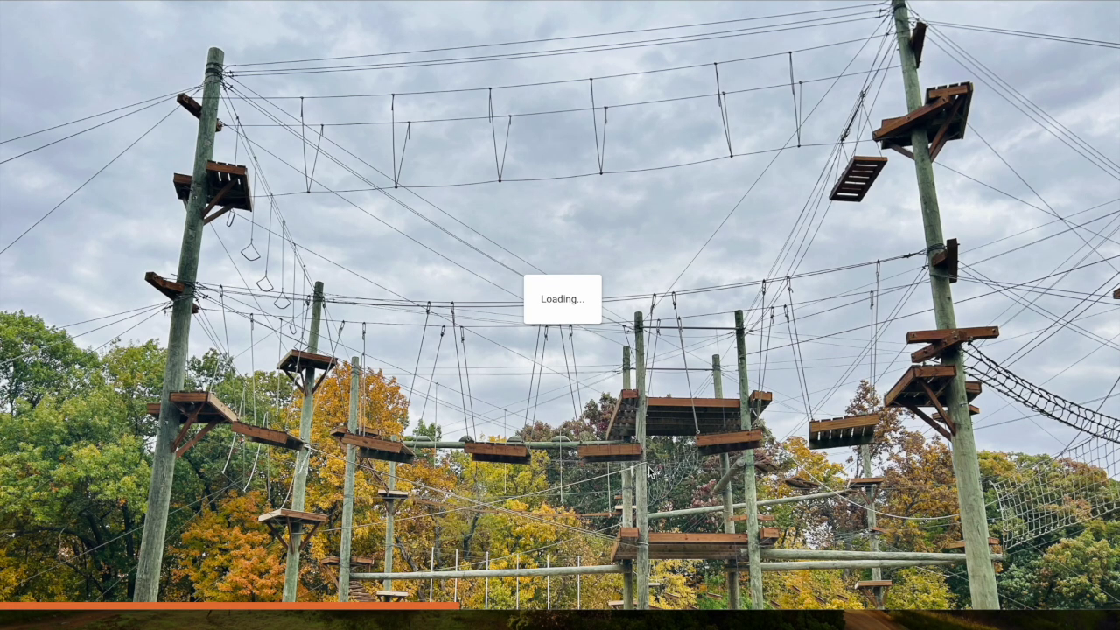
Review the registration items, form statuses and installment schedule down to the credit card section, and activate the cardholder name field.
scroll(650, 473, "down", 1)
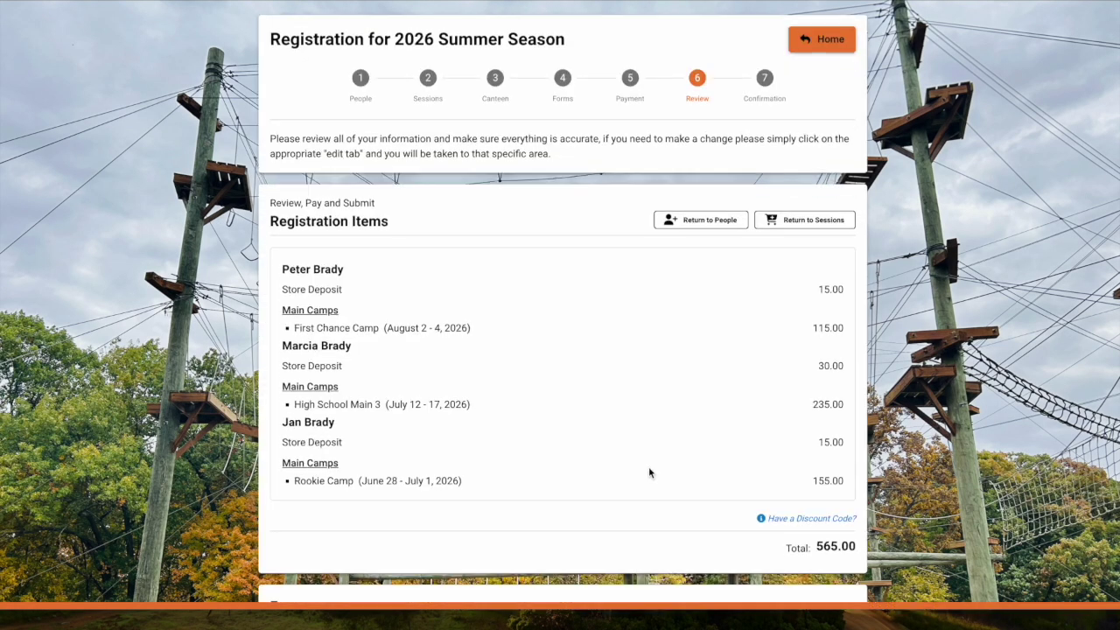
scroll(649, 473, "down", 3)
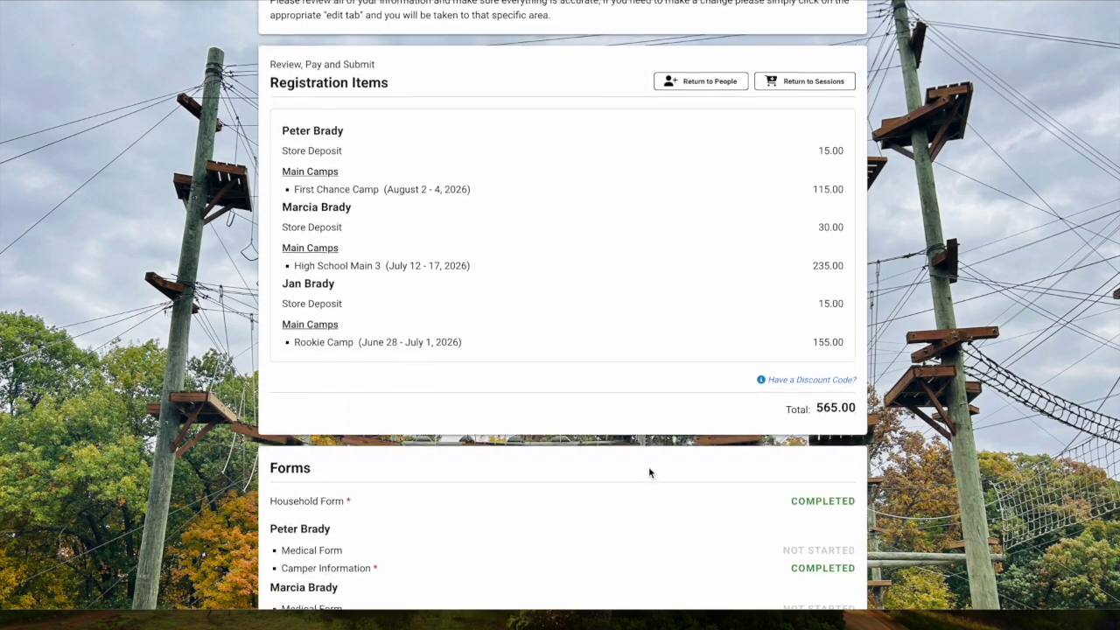
scroll(649, 473, "down", 2)
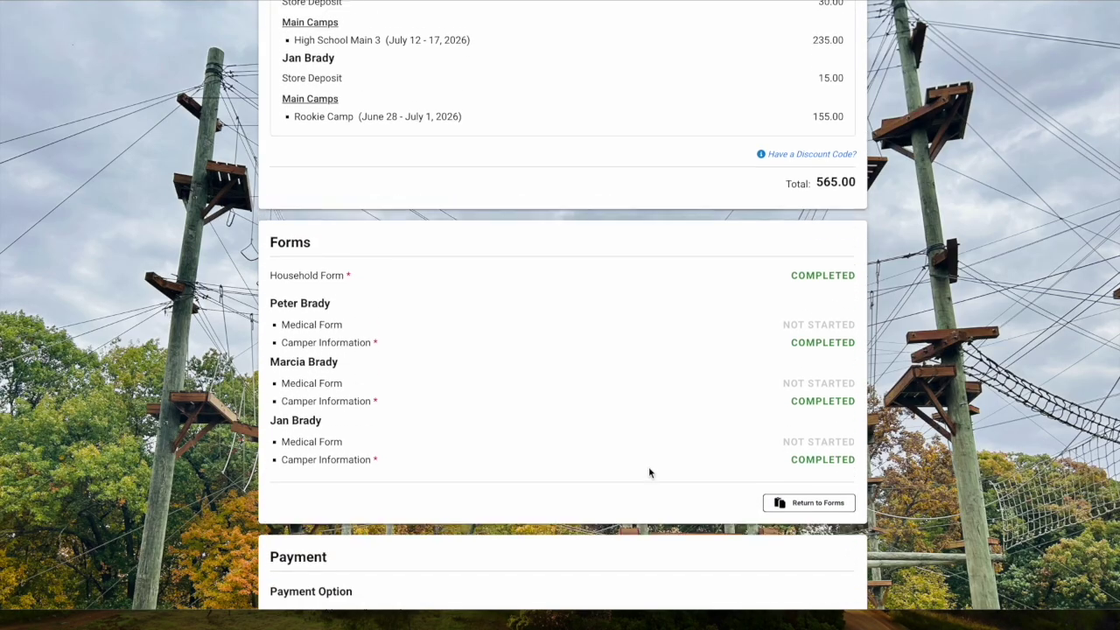
scroll(695, 465, "down", 5)
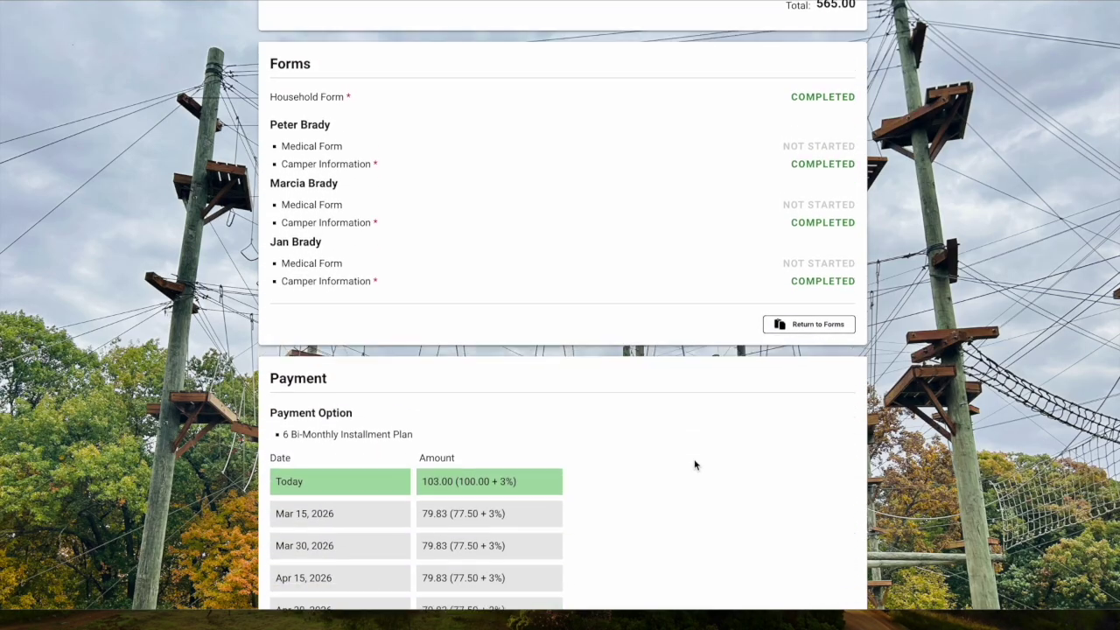
scroll(695, 465, "down", 3)
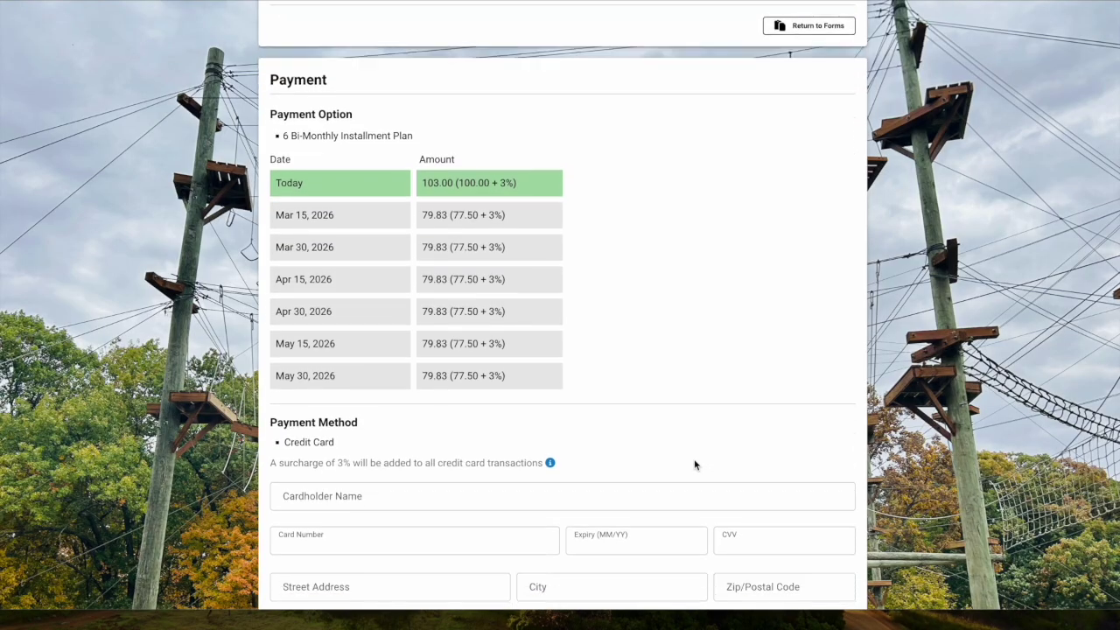
scroll(695, 459, "down", 1)
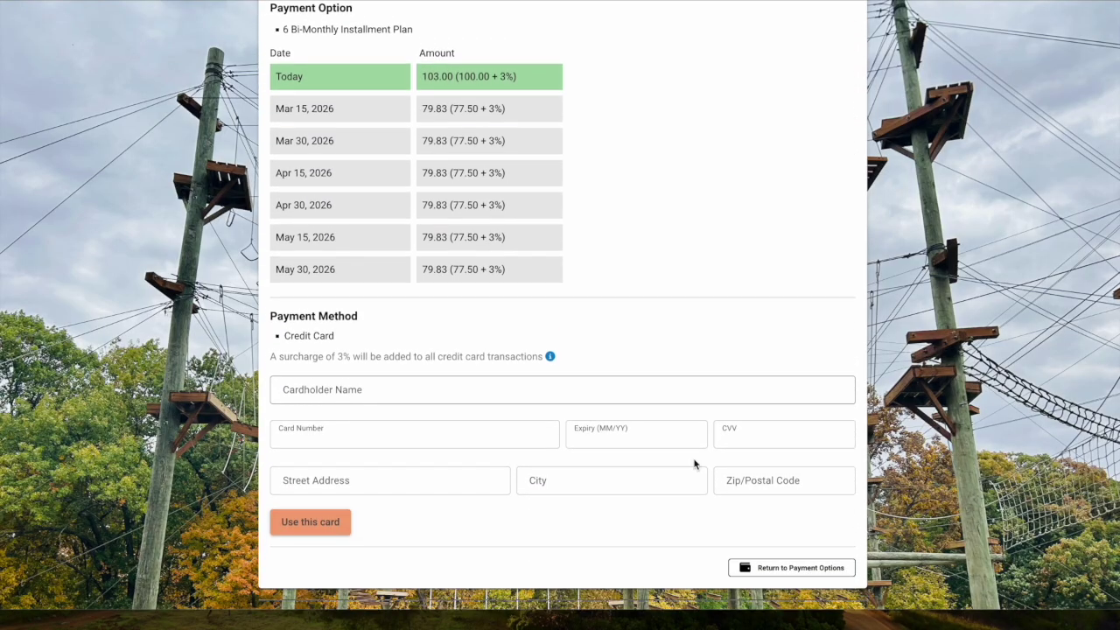
left_click(626, 394)
scroll(626, 394, "down", 1)
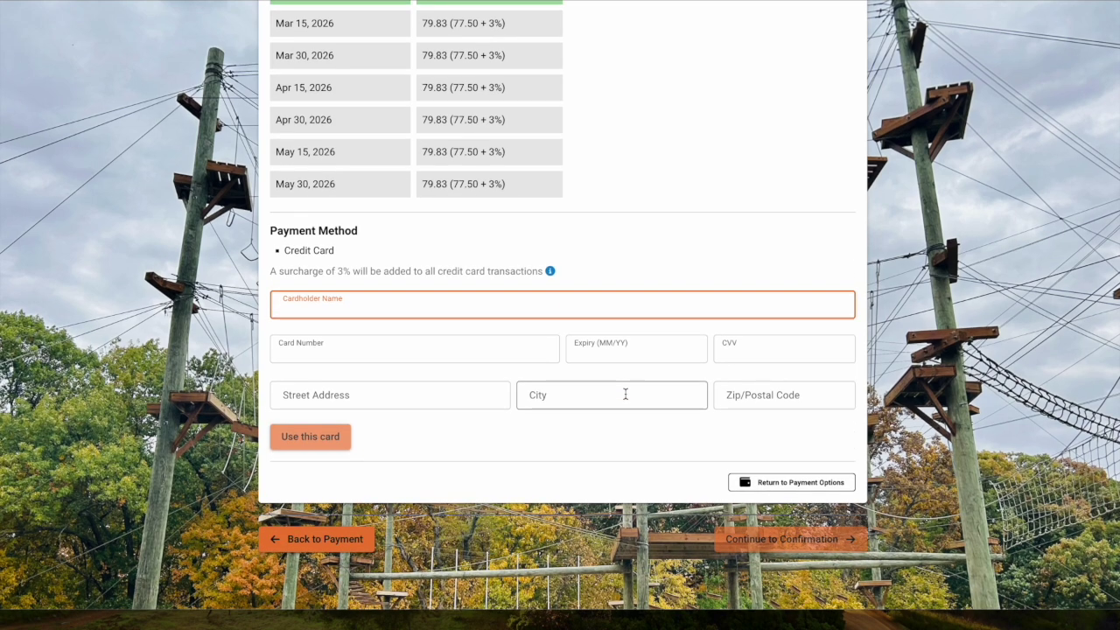